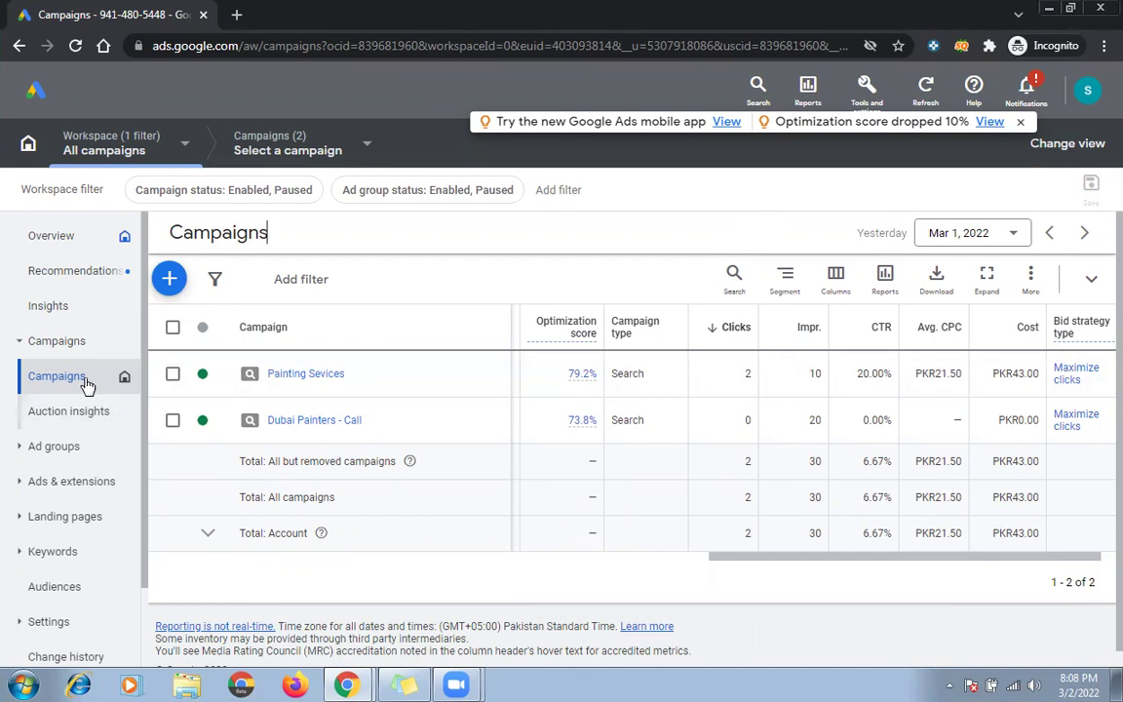
- Start a new campaign from the Campaigns page and pick the Leads objective
left_click(171, 281)
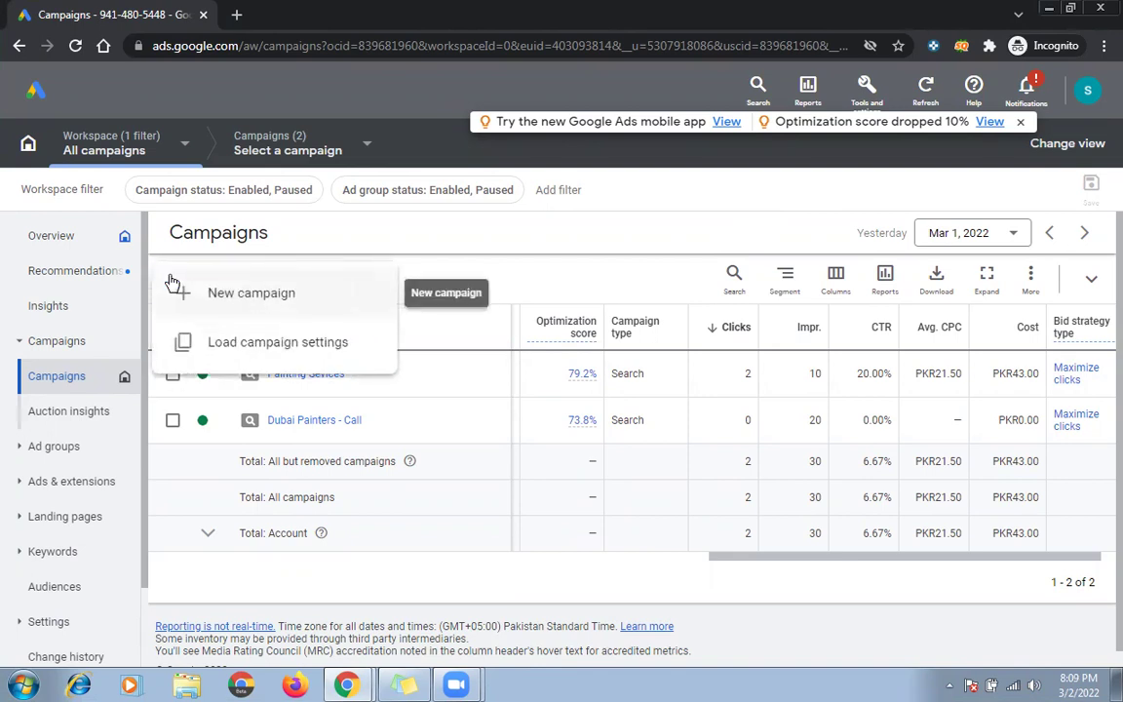
left_click(321, 294)
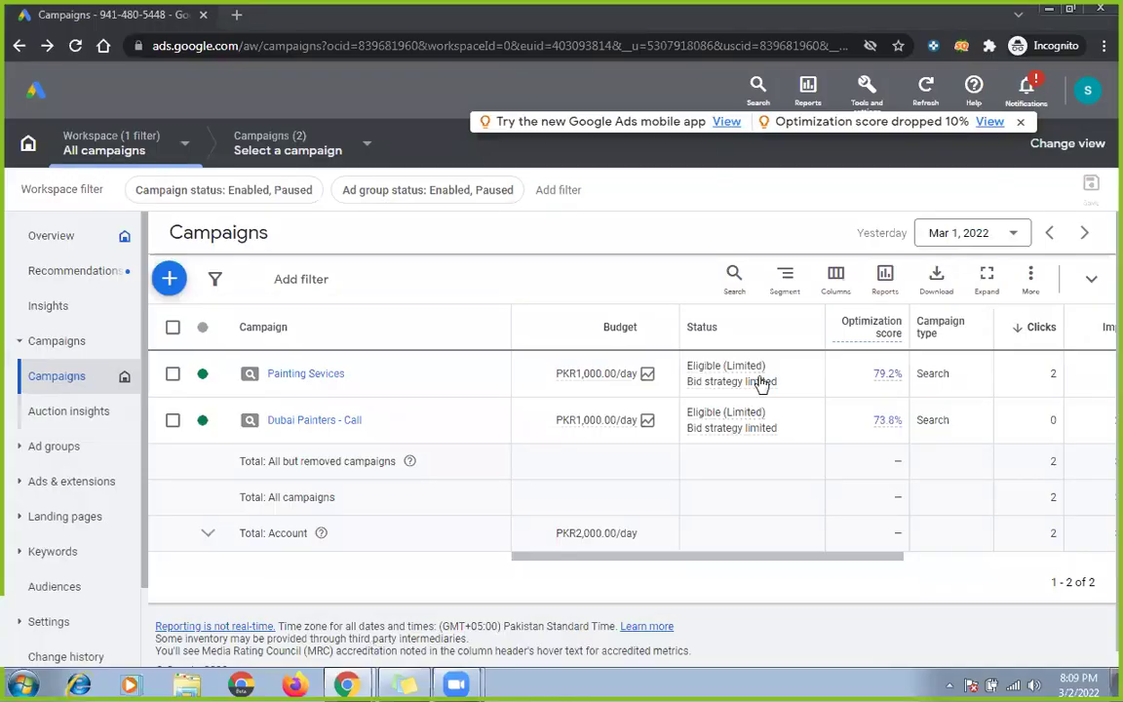
left_click(170, 279)
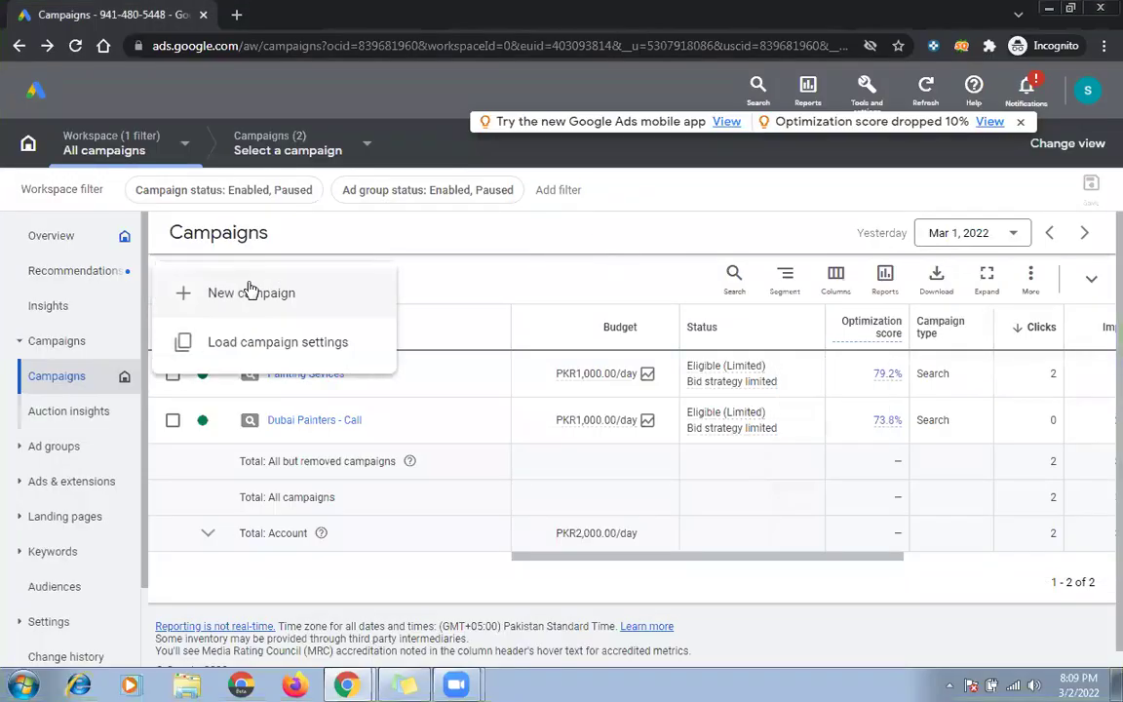
left_click(292, 297)
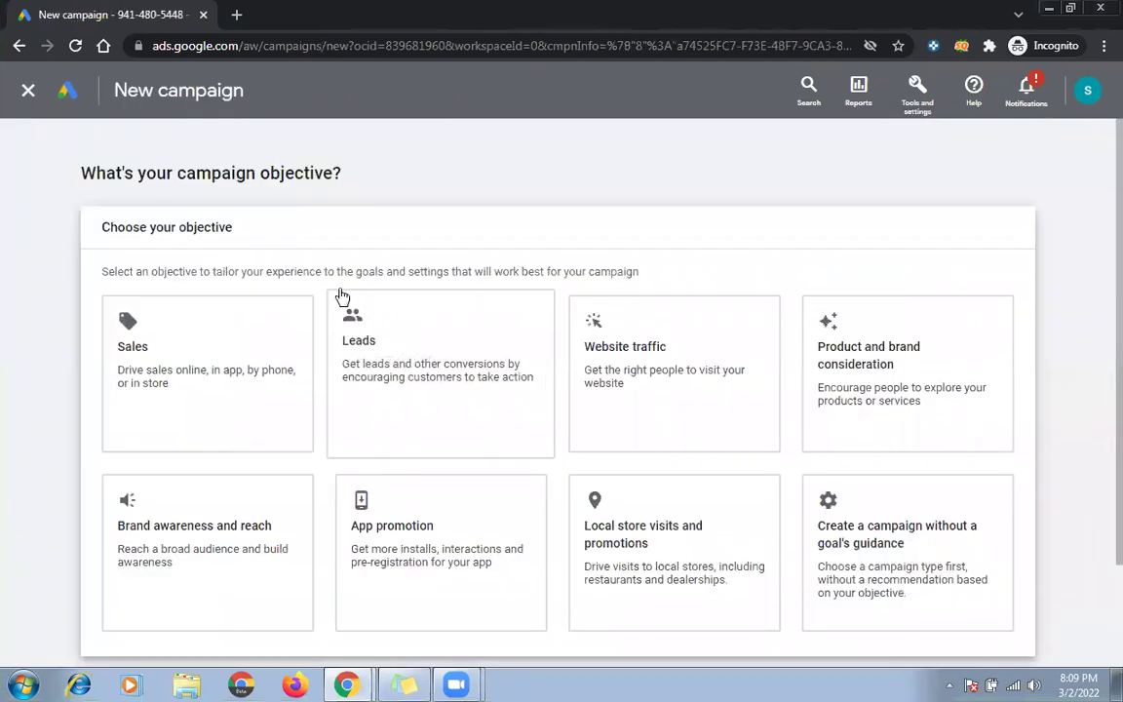
left_click(347, 295)
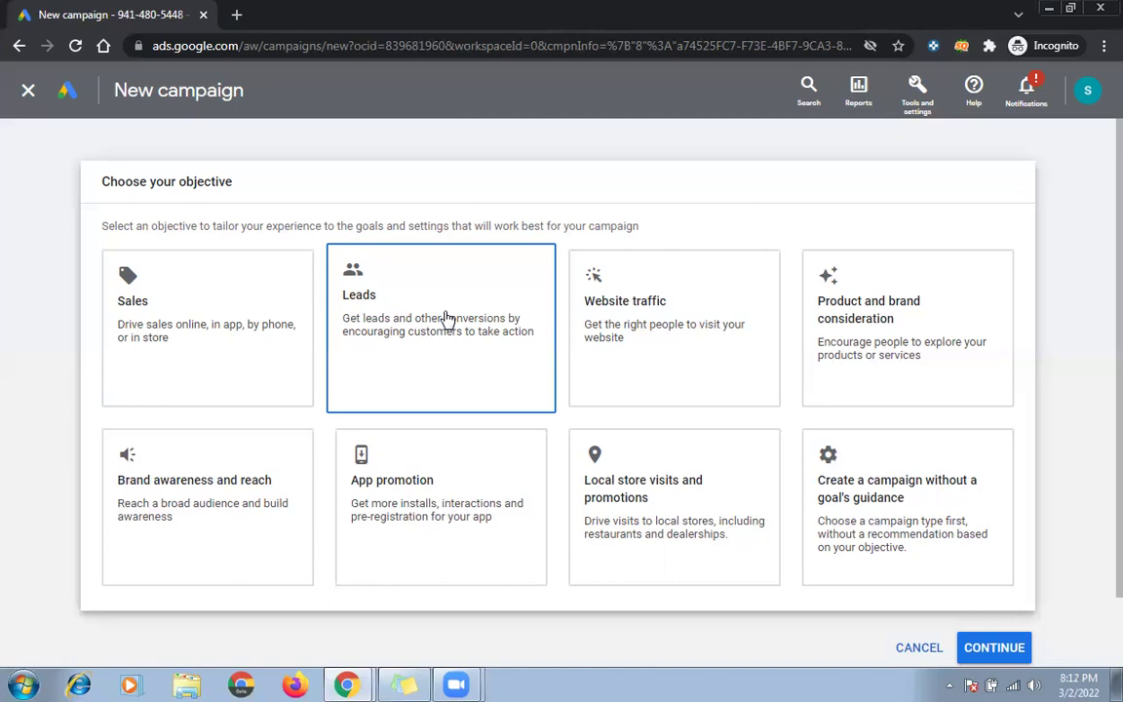
key("ctrl+t")
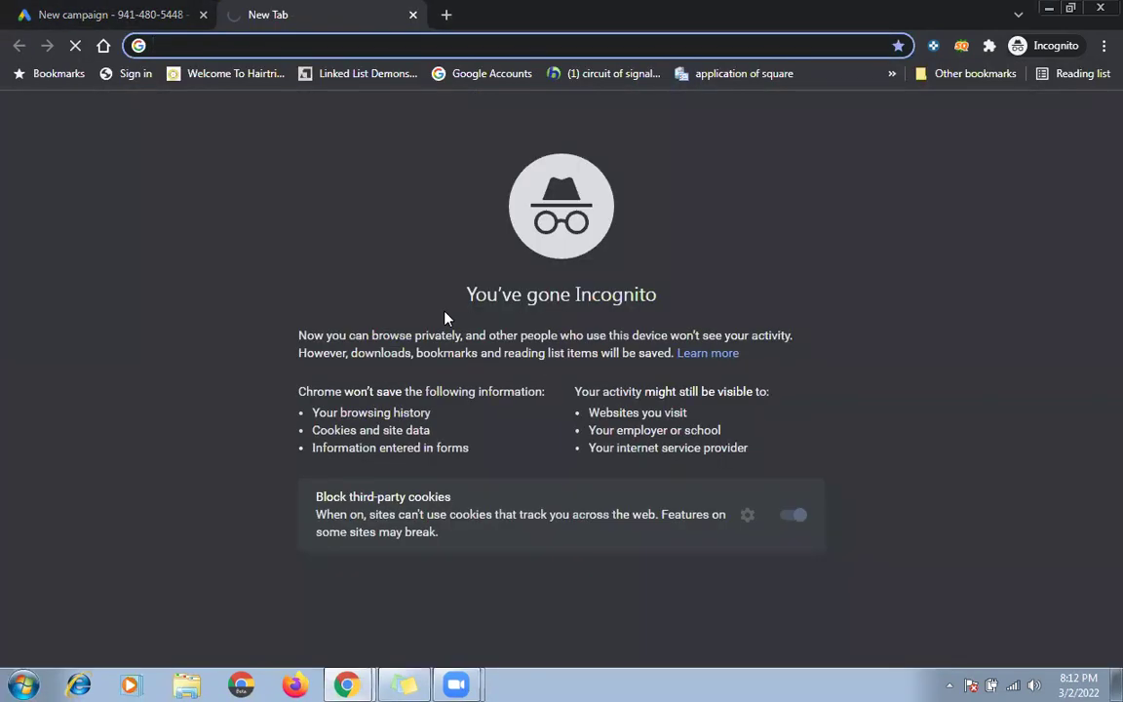
type("aff")
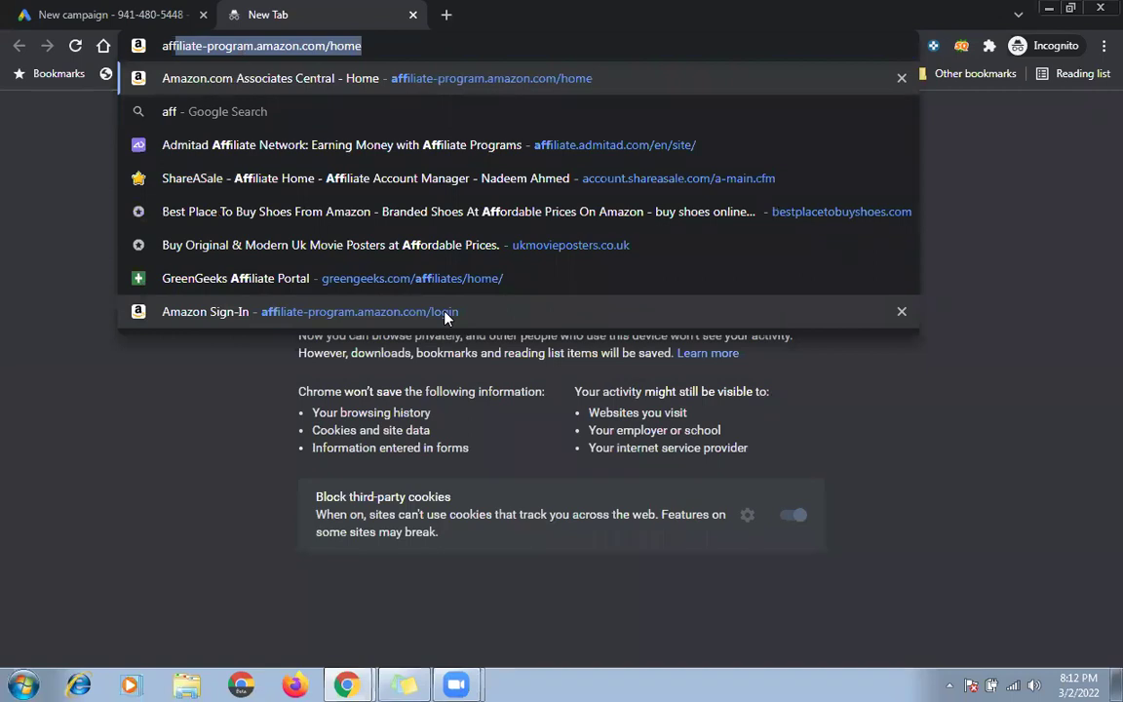
key("ctrl+w")
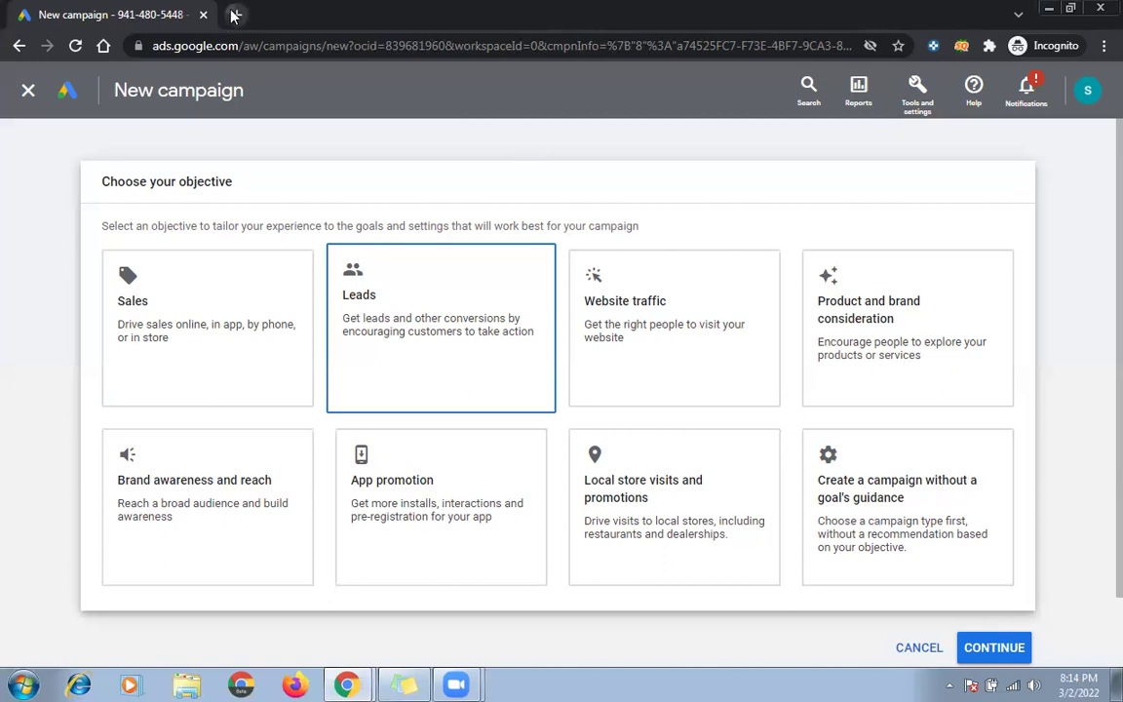
- Open google.com in a new browser tab
key("ctrl+t")
type("goo")
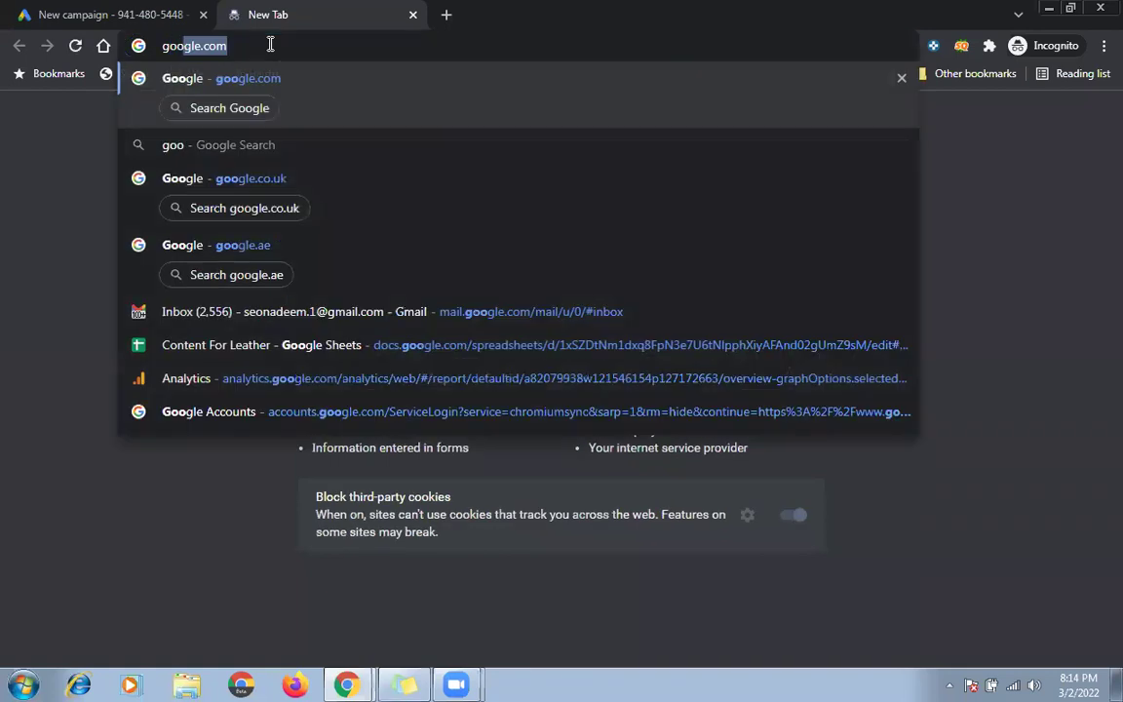
type("gle.com")
key("Return")
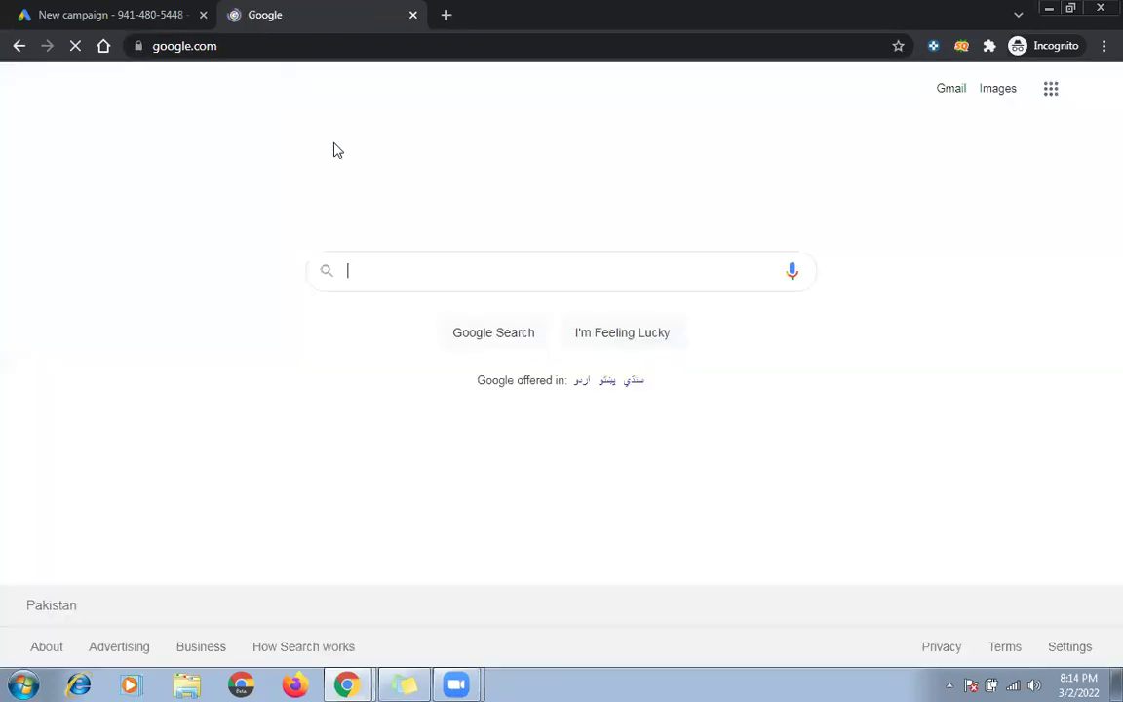
- Search Google for "digitizing services in usa"
type("digitizing servicnes inusxa")
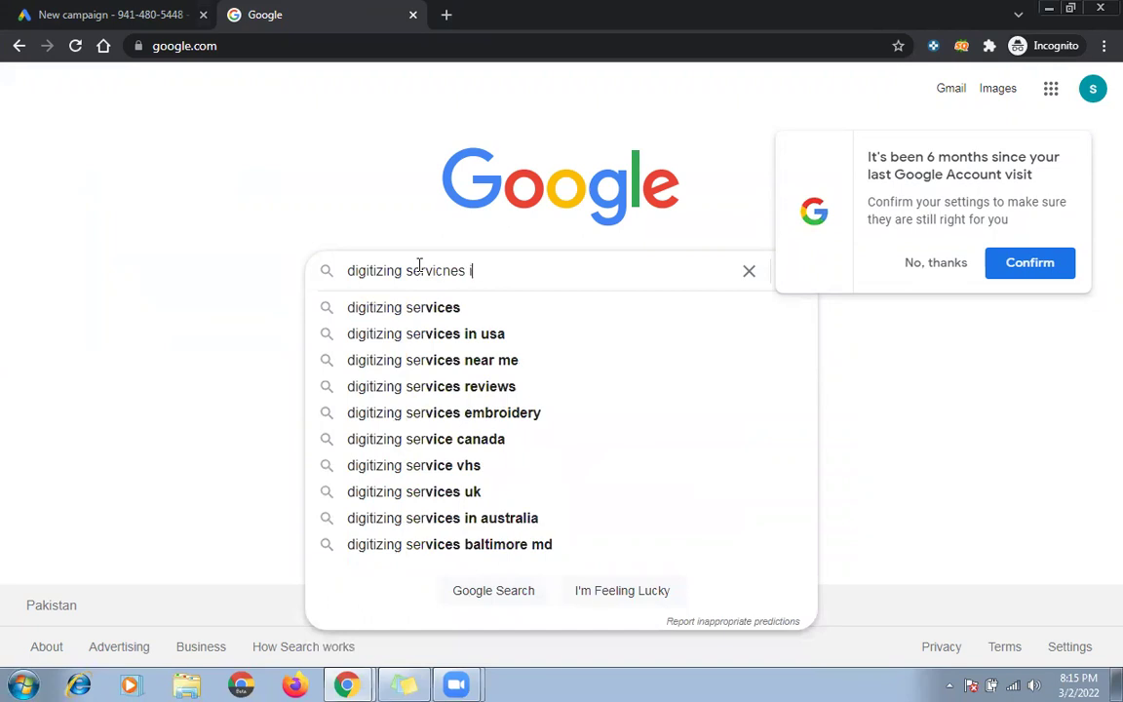
key("Return")
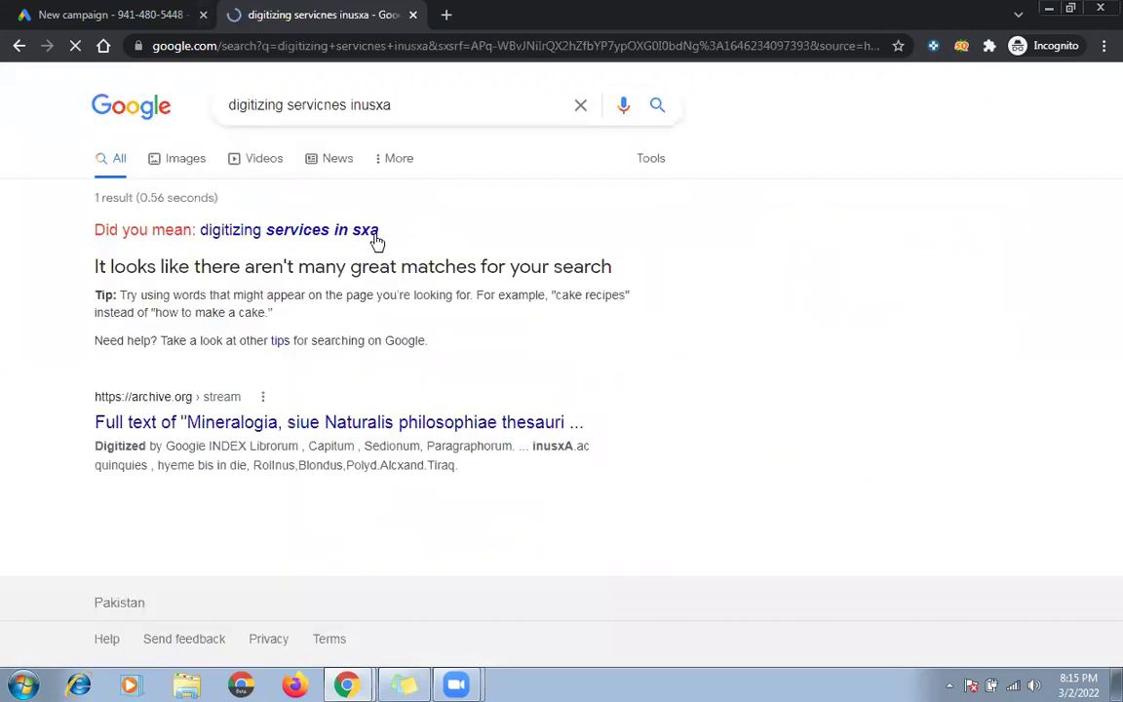
double_click(386, 104)
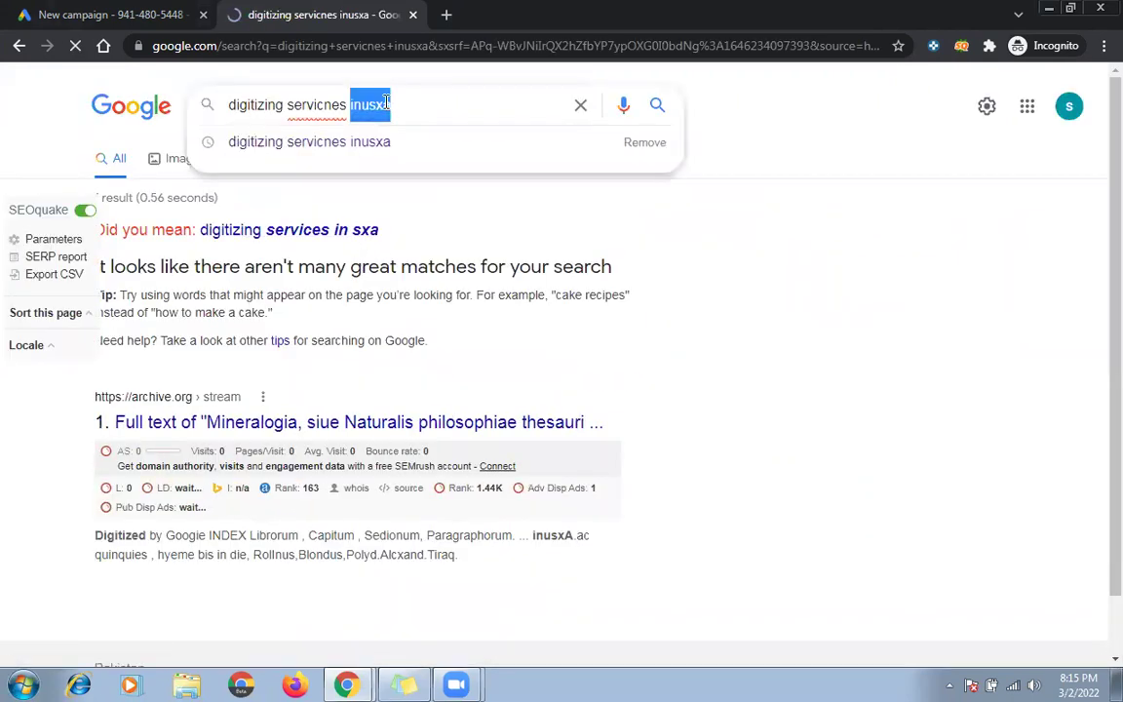
type("in usa")
key("Down")
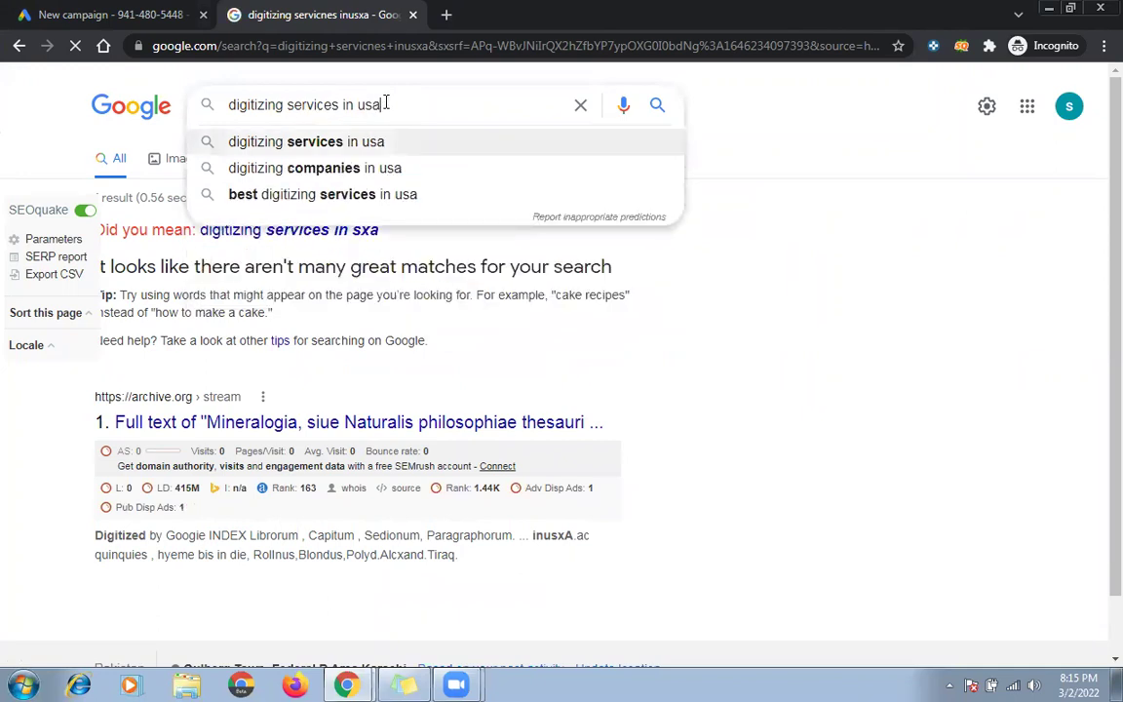
key("Return")
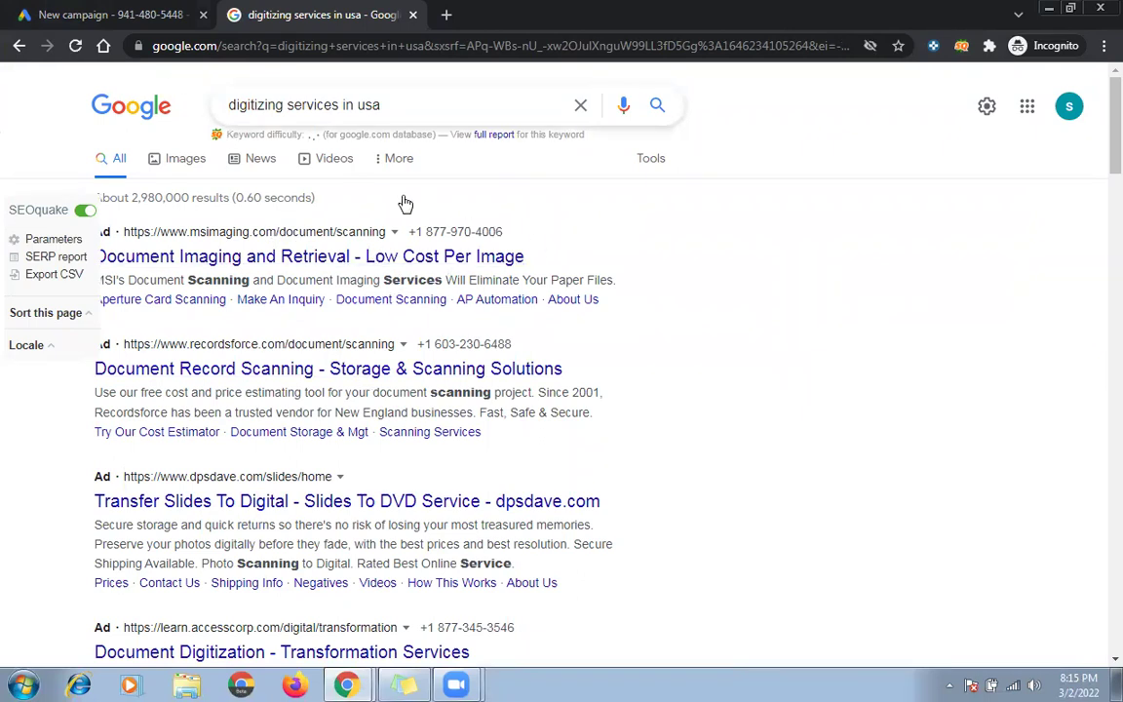
- Open the Document Imaging and Retrieval ad in its own tab and return to the new campaign page
middle_click(336, 256)
left_click(506, 15)
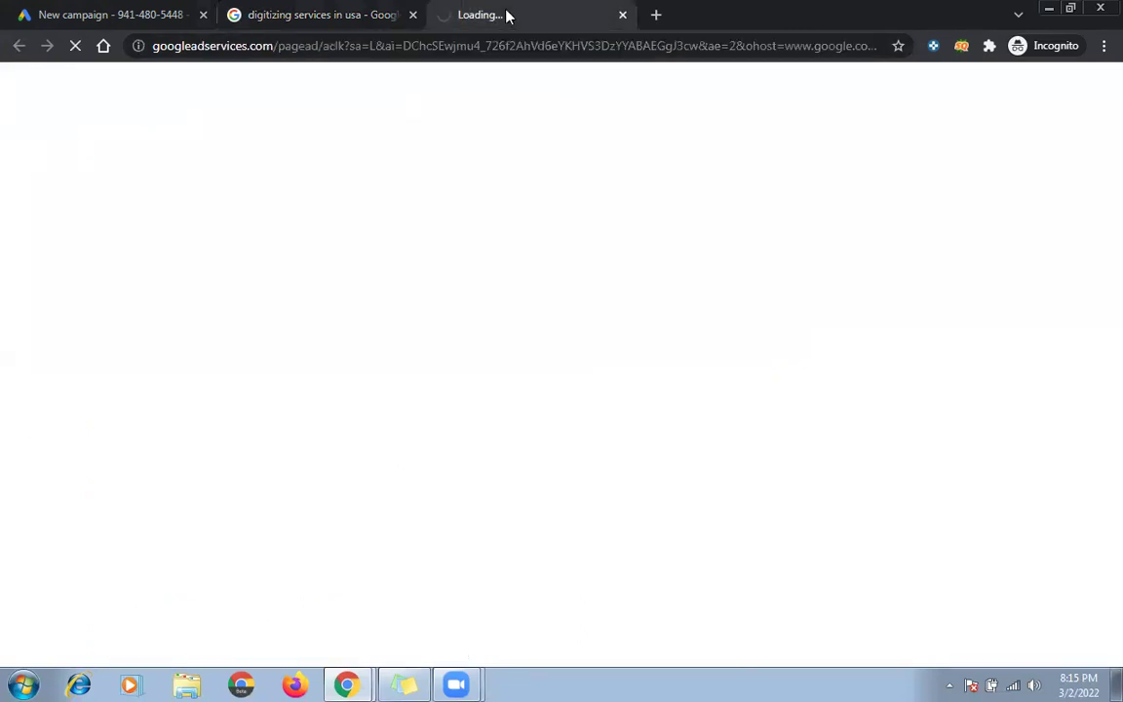
left_click(370, 9)
left_click(185, 9)
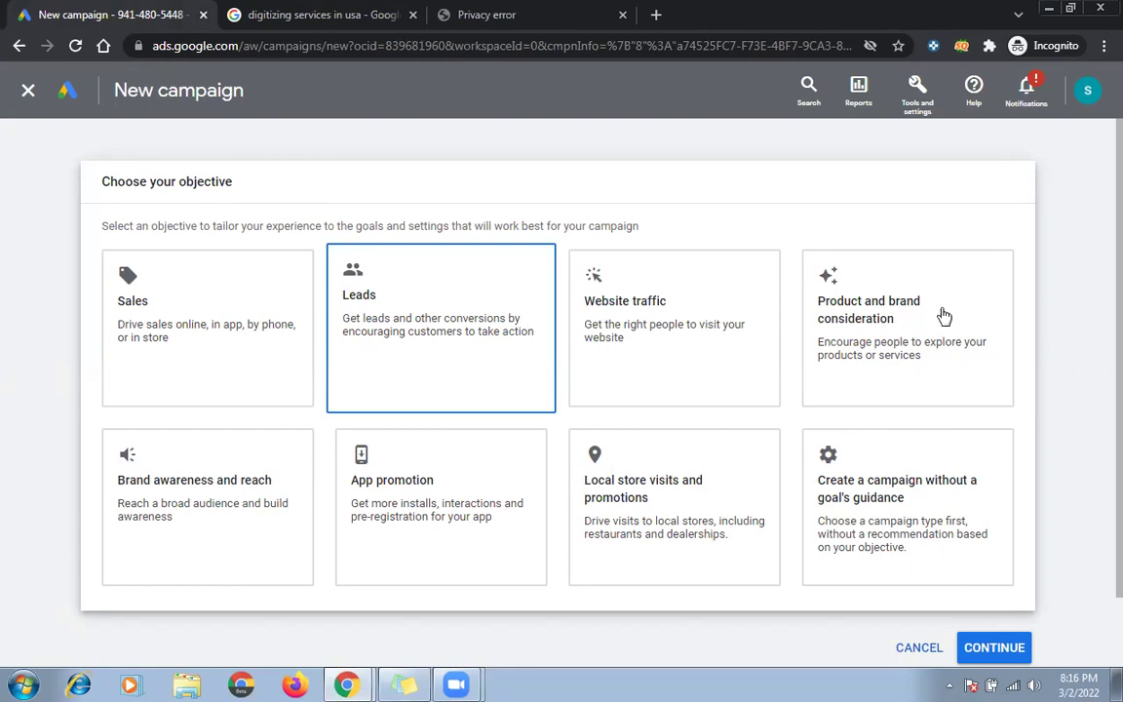
- Review the ads in the digitizing services search results and return to the campaign objective selection
scroll(944, 315, "up", 5)
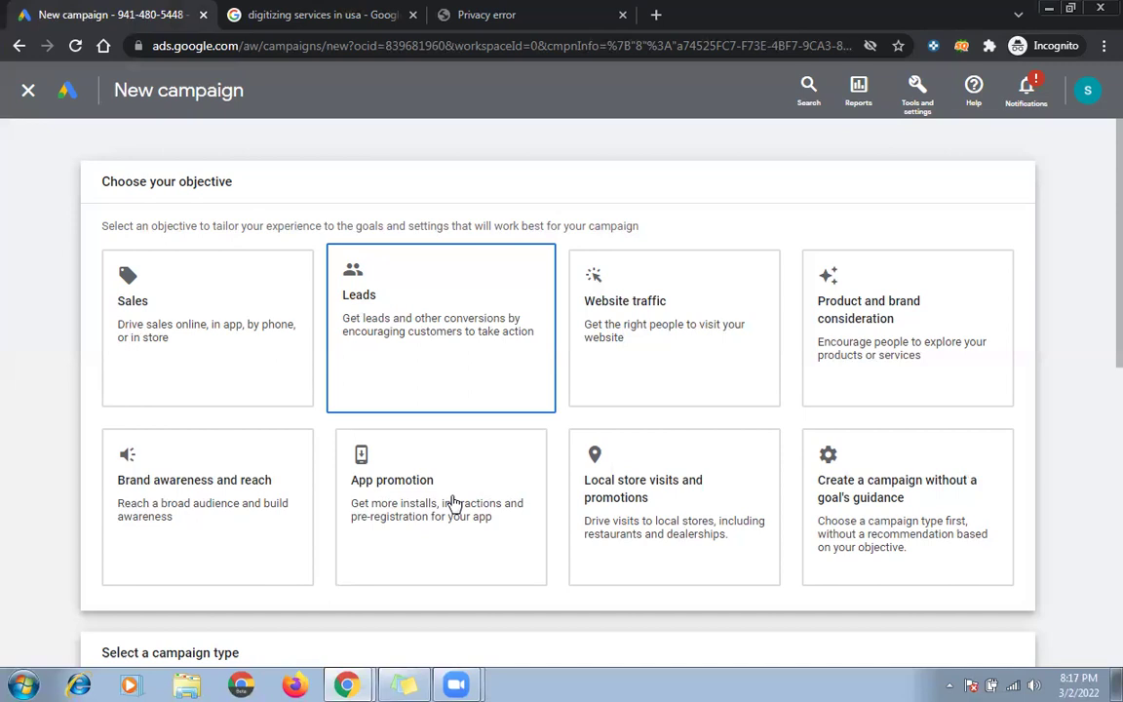
left_click(252, 14)
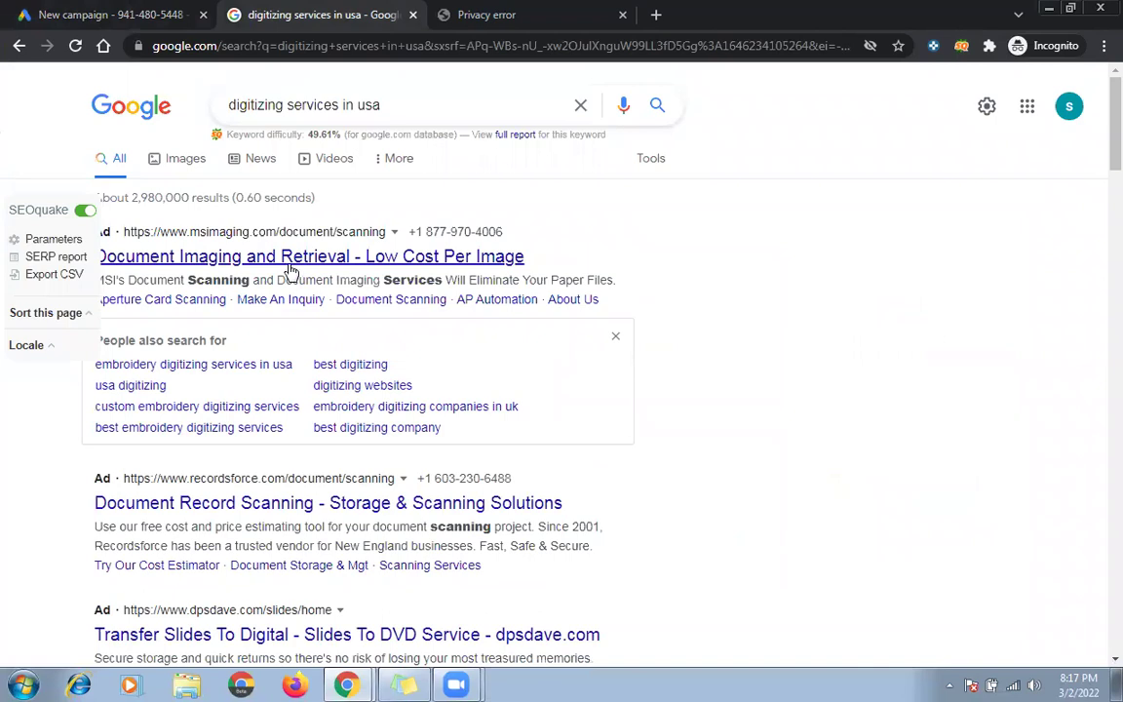
left_click(107, 13)
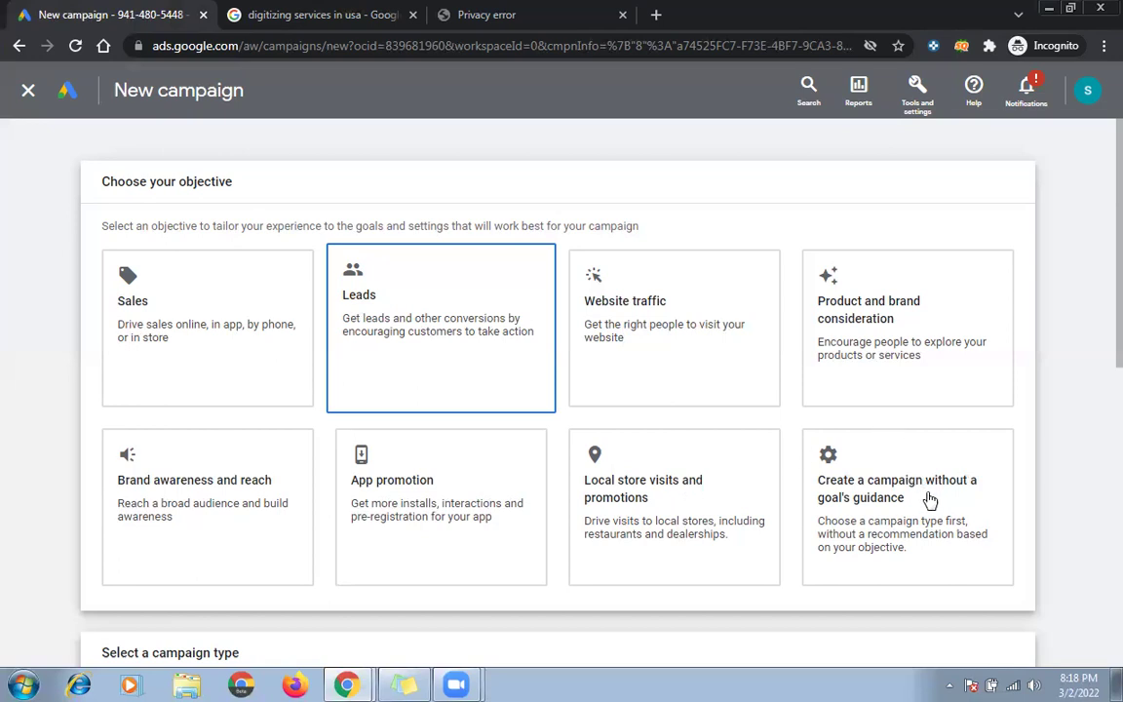
- Examine the full range of campaign types from Search to Discovery offered below the campaign objectives
scroll(929, 499, "down", 6)
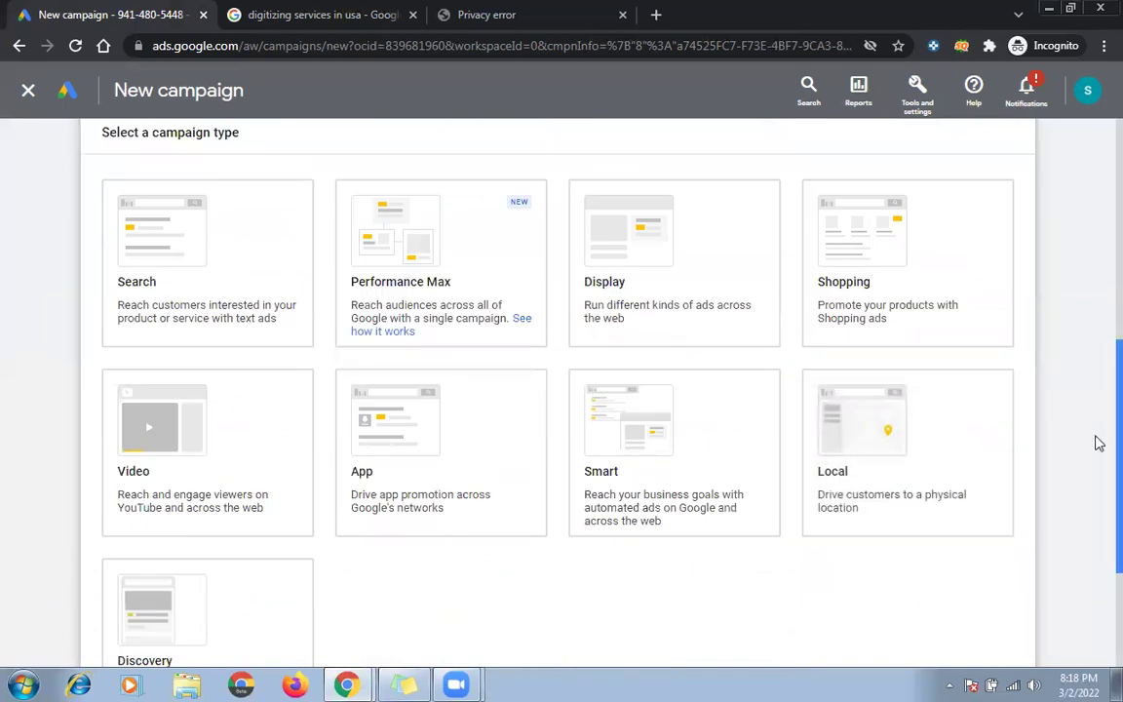
scroll(1096, 469, "up", 1)
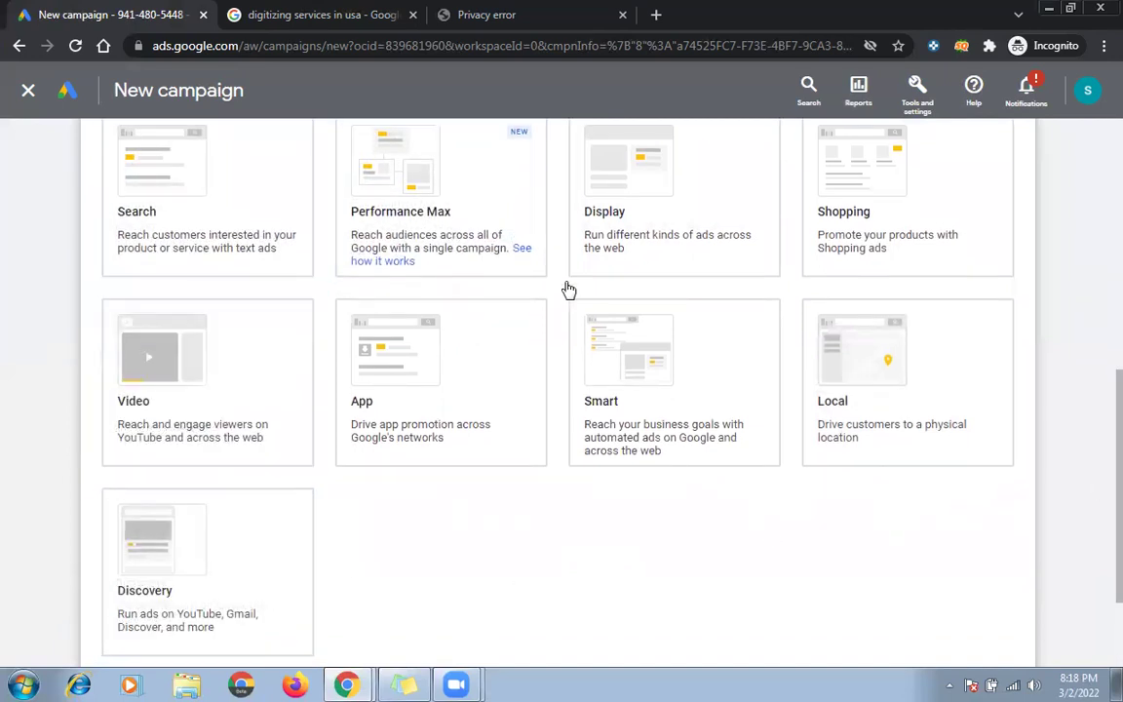
scroll(288, 610, "down", 1)
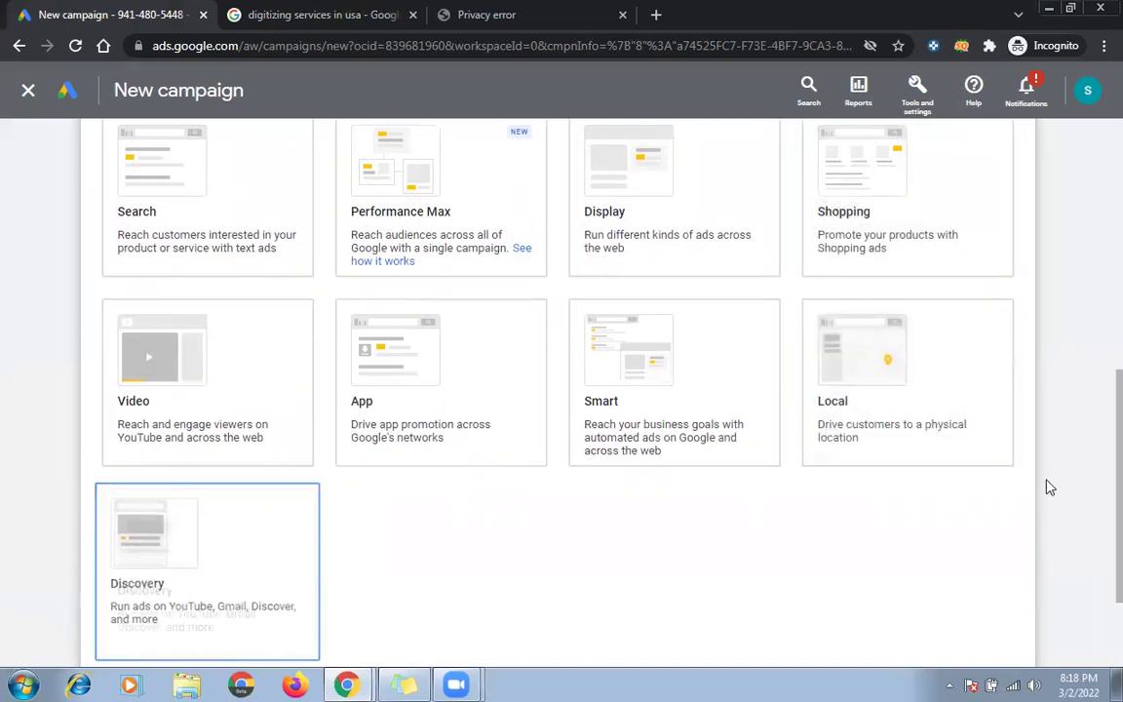
scroll(1098, 468, "up", 6)
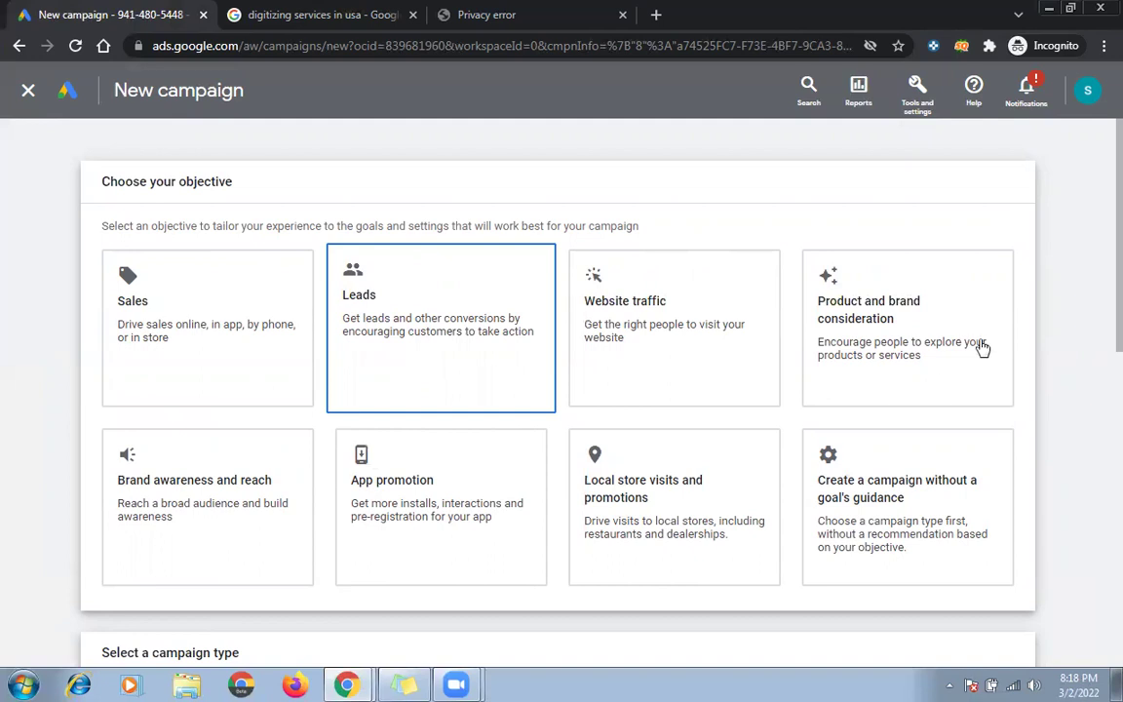
scroll(1099, 398, "down", 3)
scroll(1096, 396, "down", 1)
scroll(1096, 310, "up", 3)
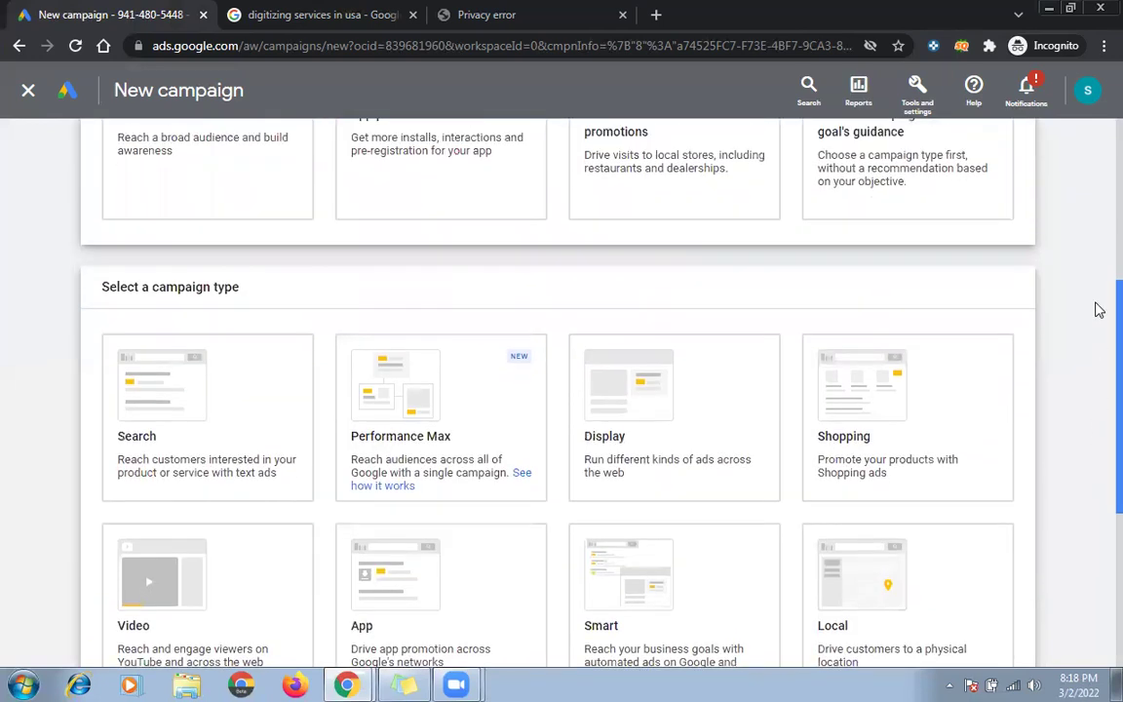
scroll(200, 383, "down", 3)
- Compare the Display and Video campaign types offered for a different campaign objective
left_click(341, 415)
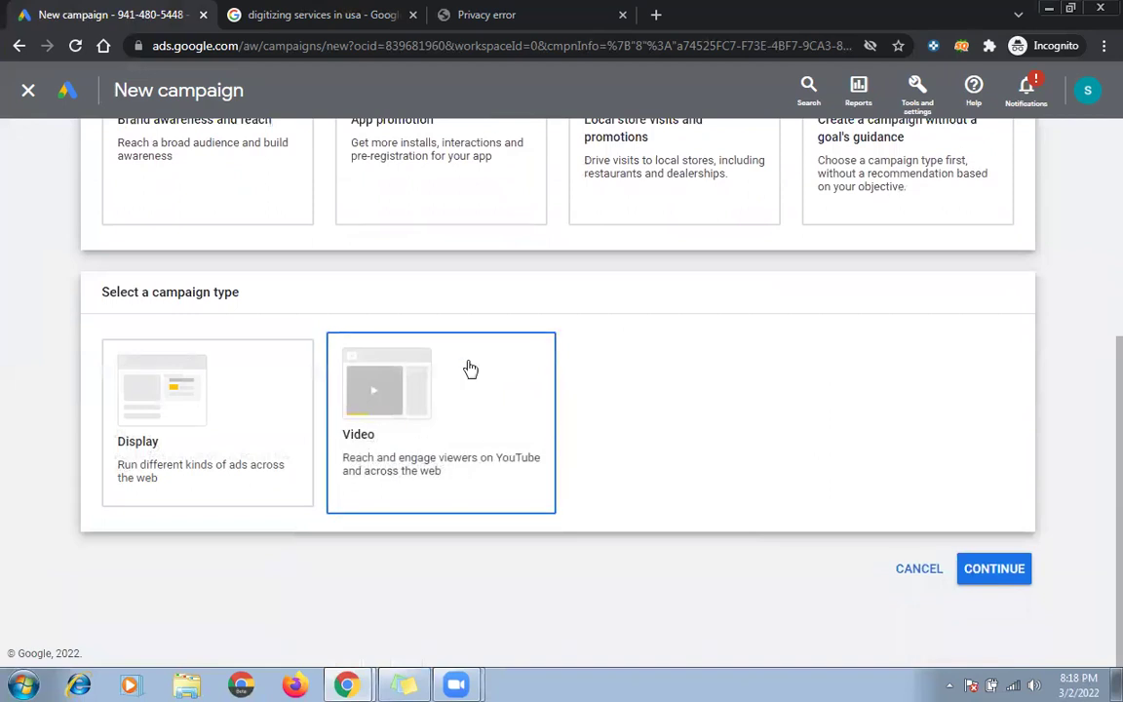
scroll(1096, 390, "up", 3)
scroll(193, 330, "down", 1)
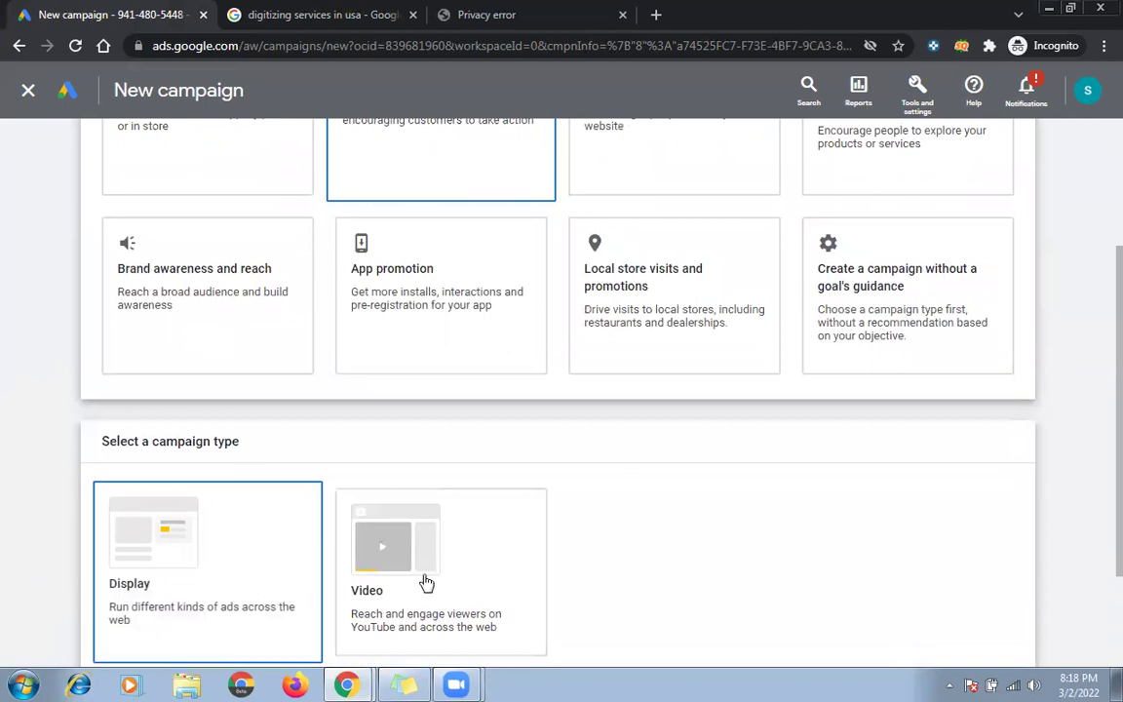
left_click(370, 546)
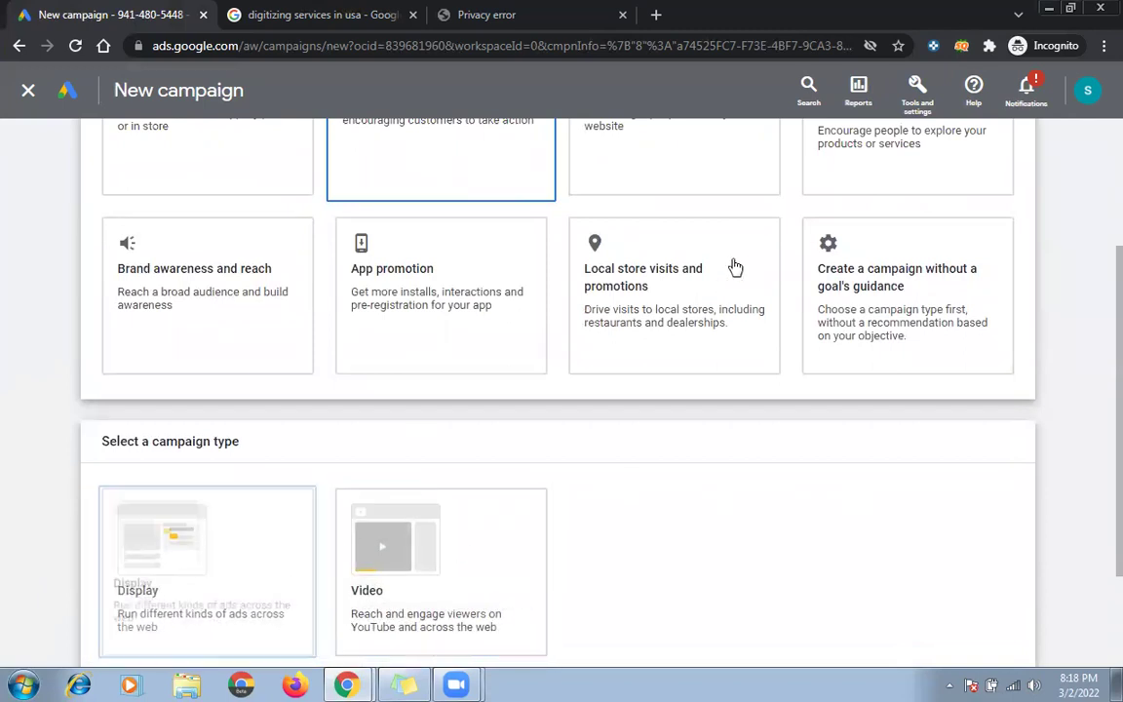
- Examine the Video campaign type and its subtypes, and compare them with the campaign types offered for other objectives
scroll(917, 188, "down", 2)
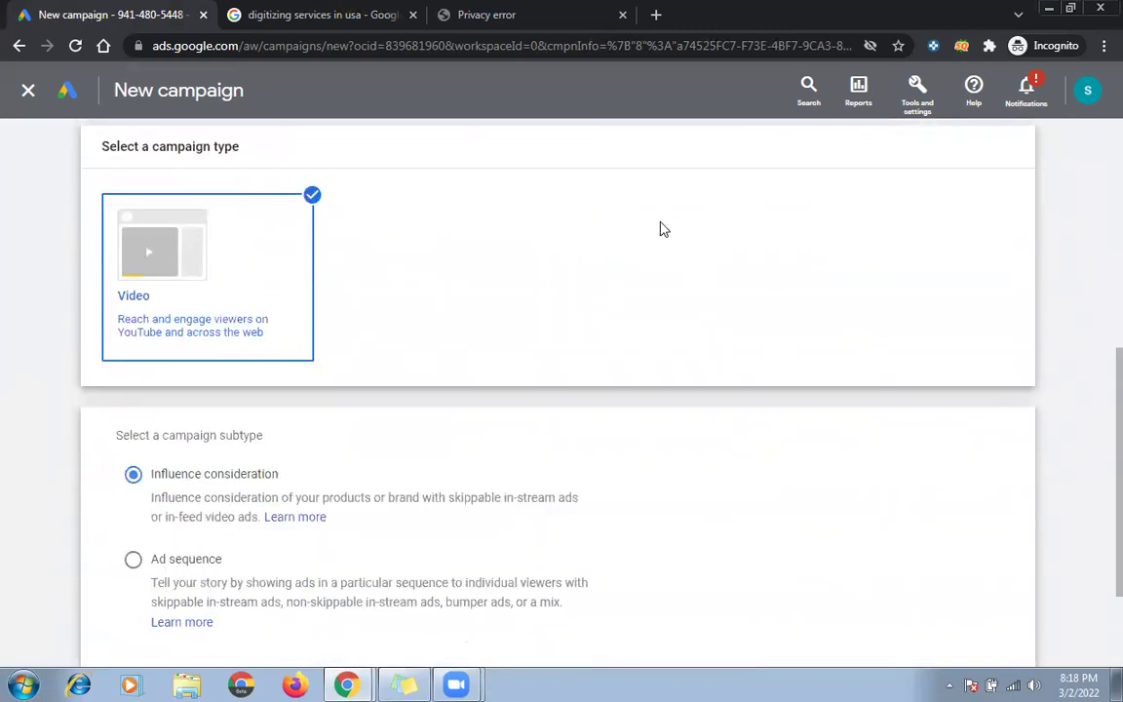
scroll(660, 229, "up", 5)
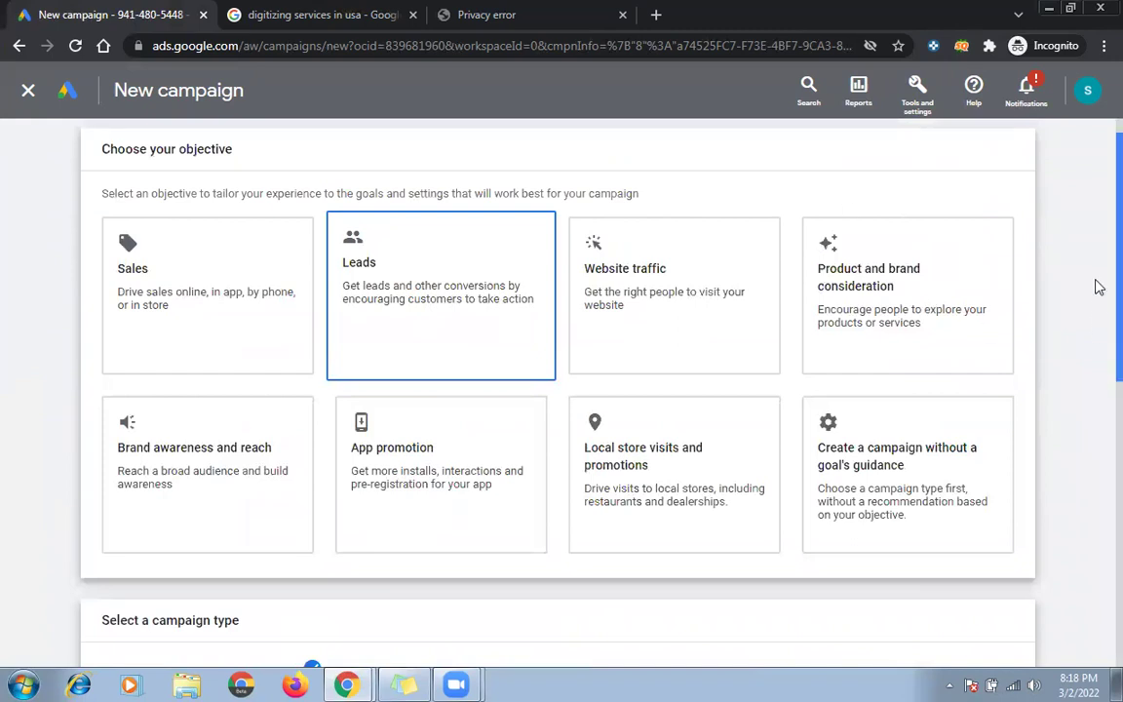
scroll(1099, 392, "down", 2)
scroll(1099, 400, "down", 1)
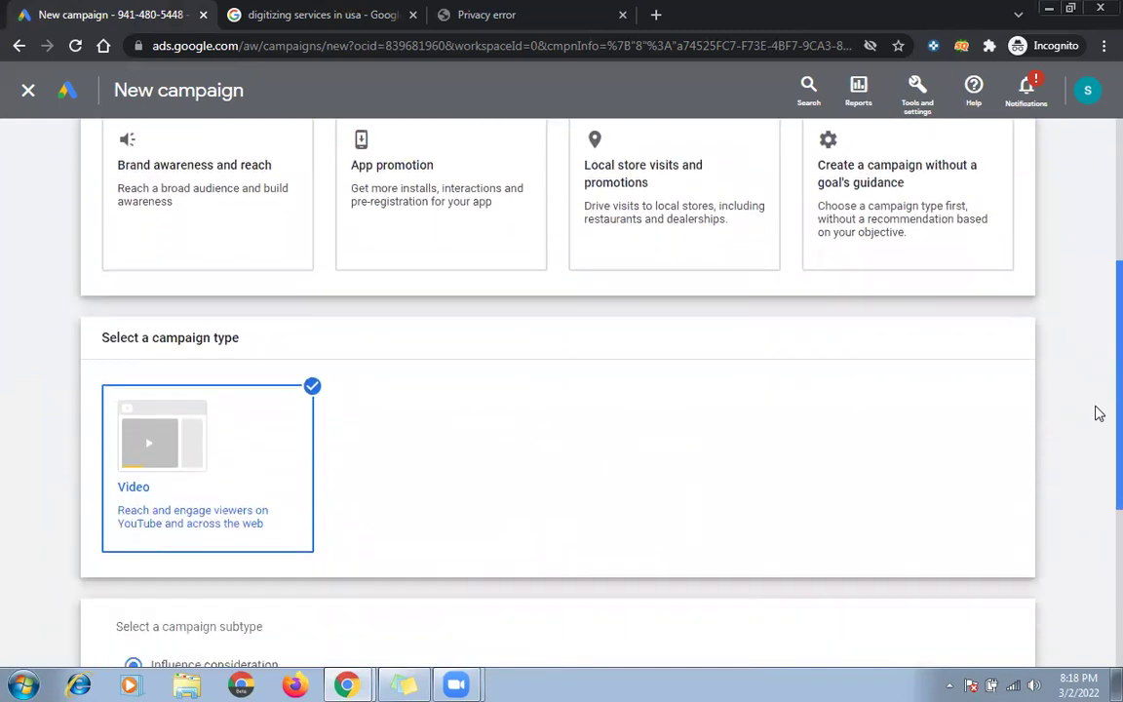
scroll(1099, 410, "down", 1)
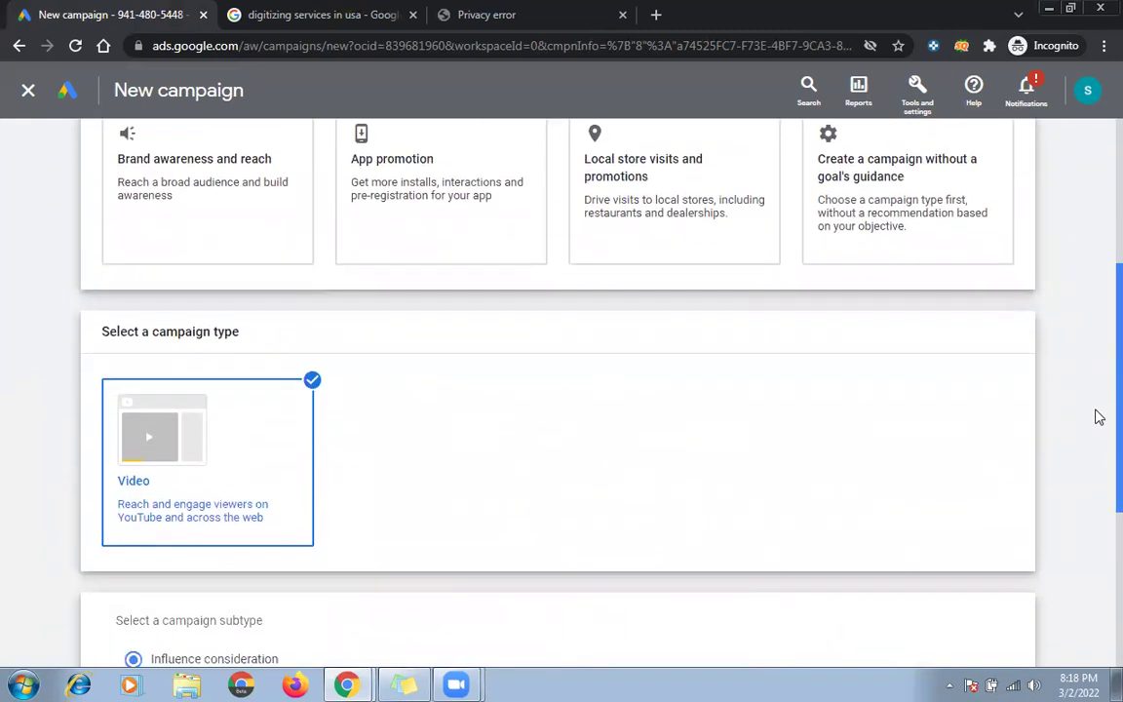
scroll(1099, 390, "up", 3)
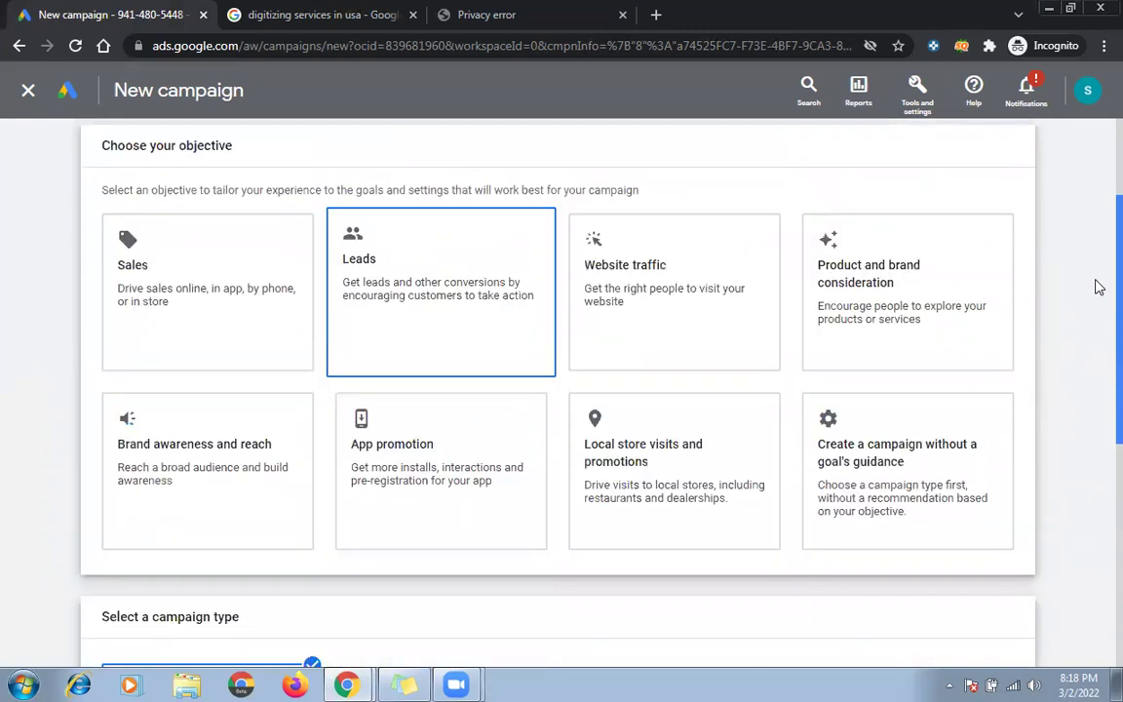
scroll(996, 213, "down", 5)
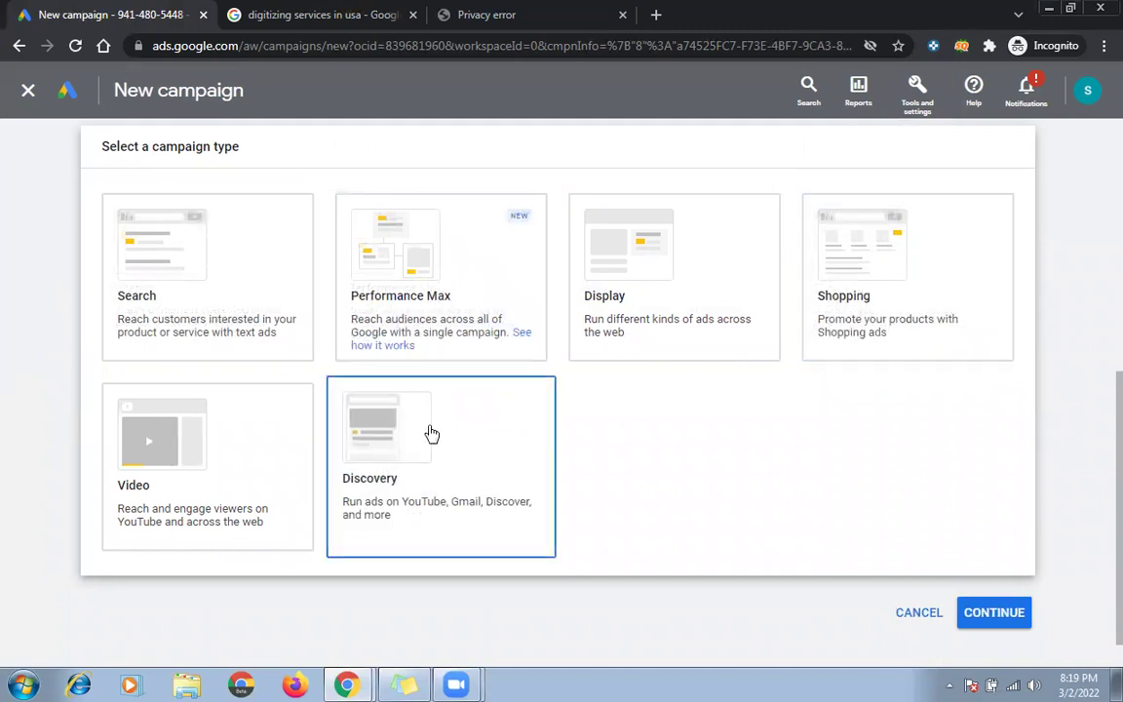
scroll(1096, 408, "up", 3)
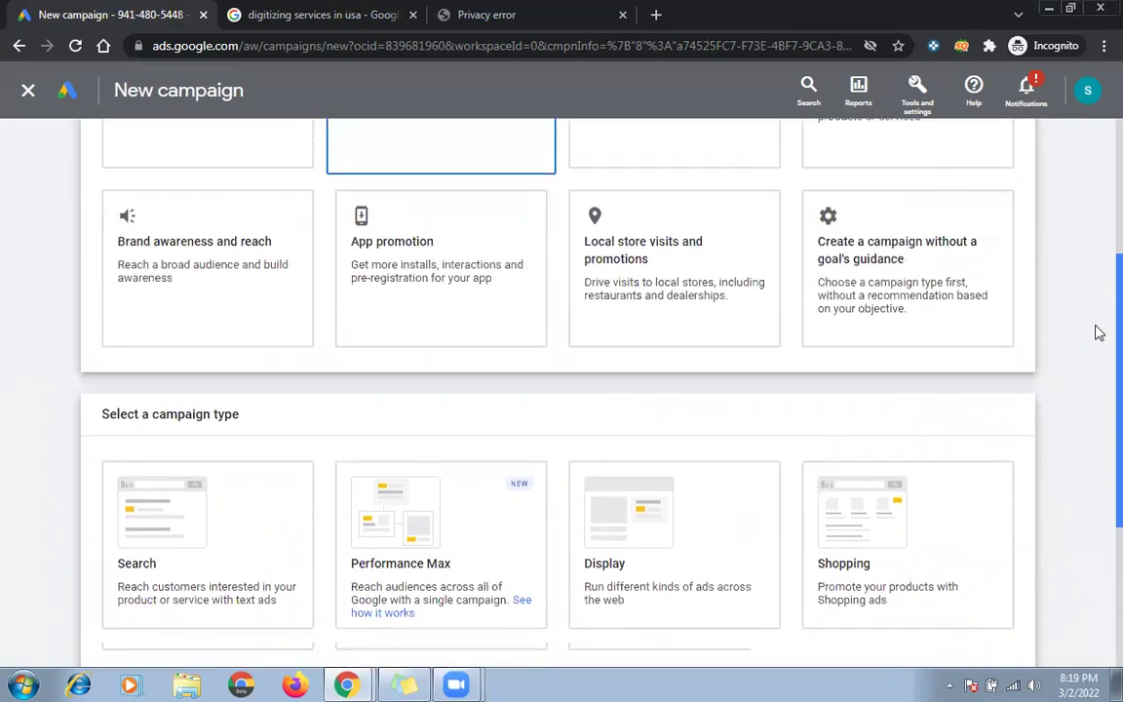
- Choose the Leads objective and examine its lead-gathering methods and campaign types
scroll(1099, 333, "up", 2)
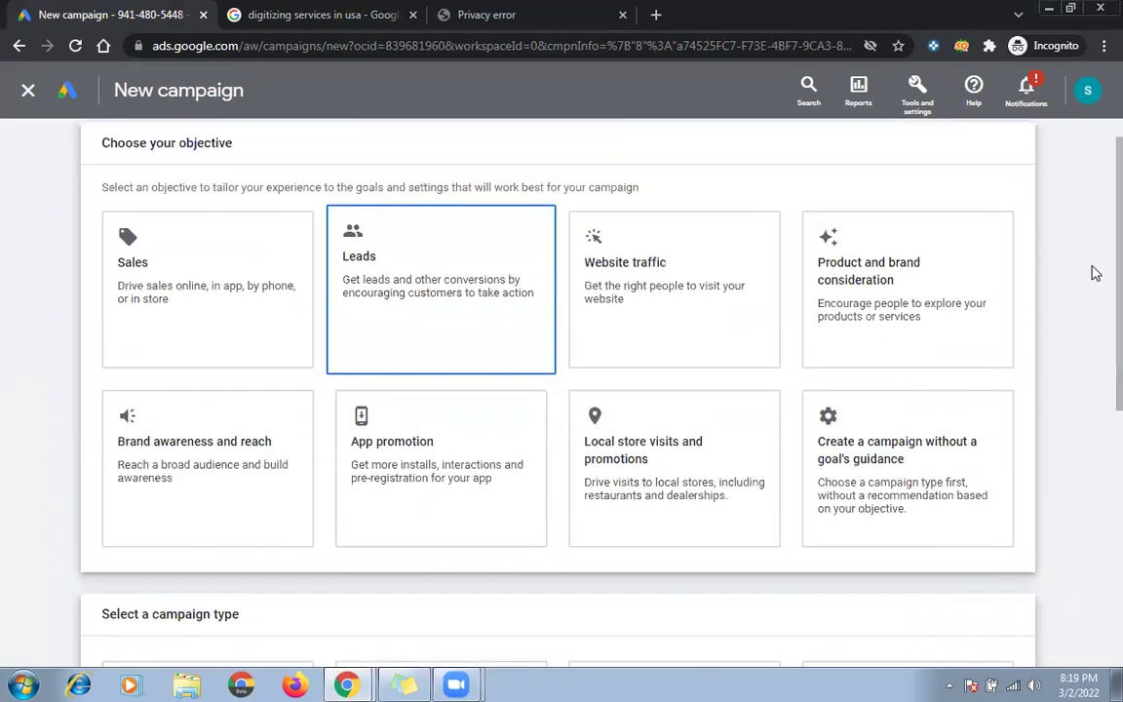
left_click(410, 258)
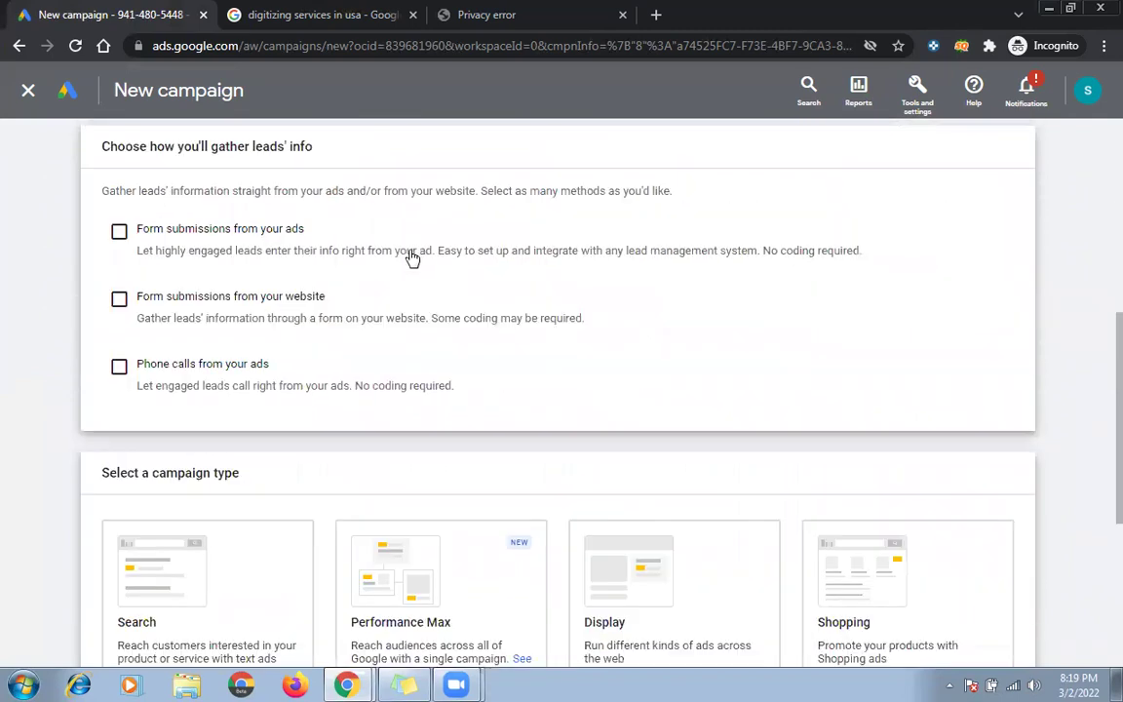
scroll(610, 307, "down", 5)
left_click(627, 311)
left_click(458, 307)
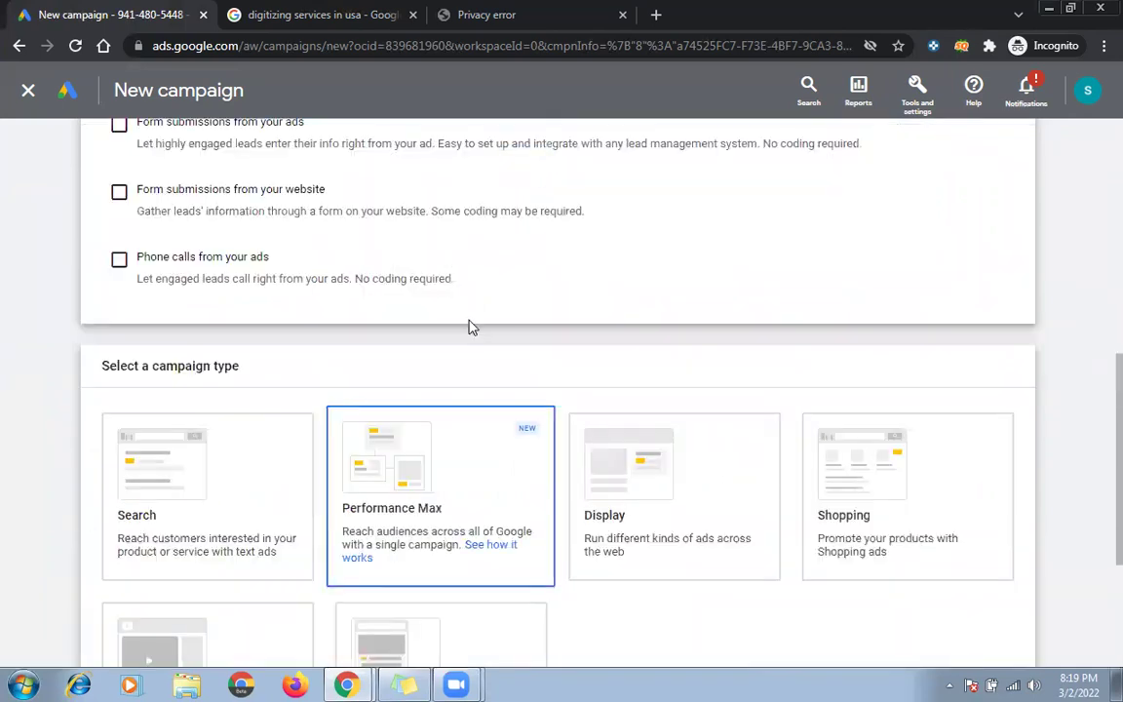
scroll(470, 326, "up", 1)
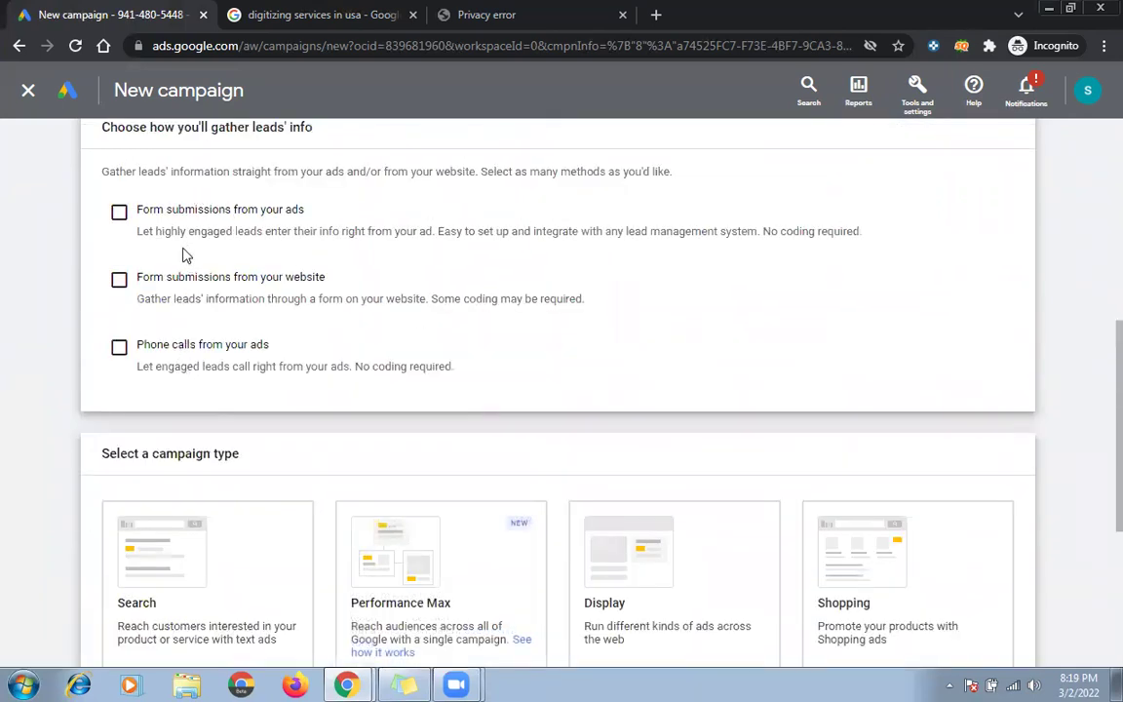
scroll(186, 255, "up", 5)
scroll(260, 311, "down", 8)
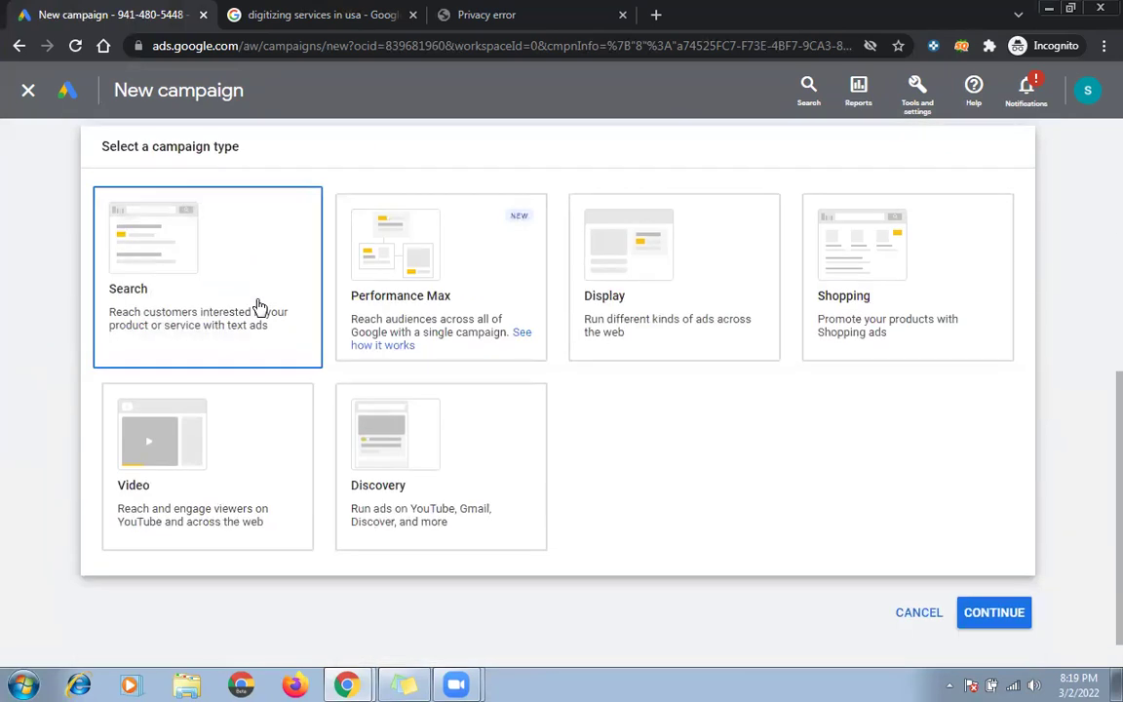
- Choose the Sales objective and examine the campaign types from Search to Discovery
scroll(231, 268, "up", 3)
scroll(172, 201, "up", 1)
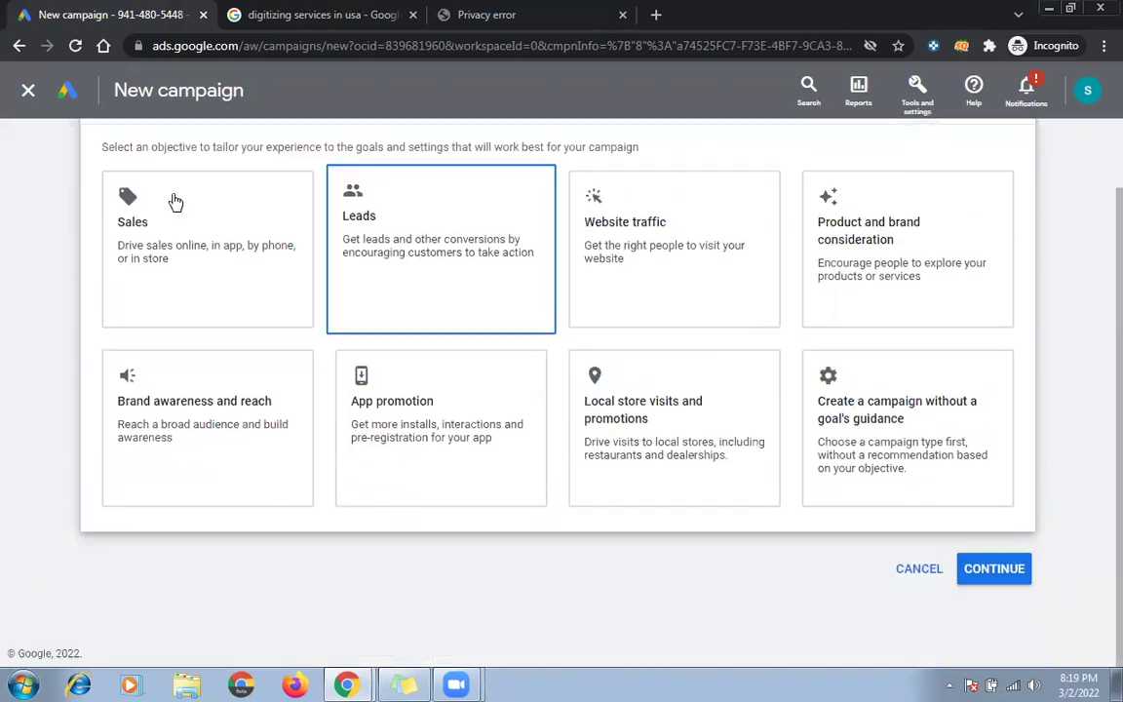
scroll(211, 234, "down", 5)
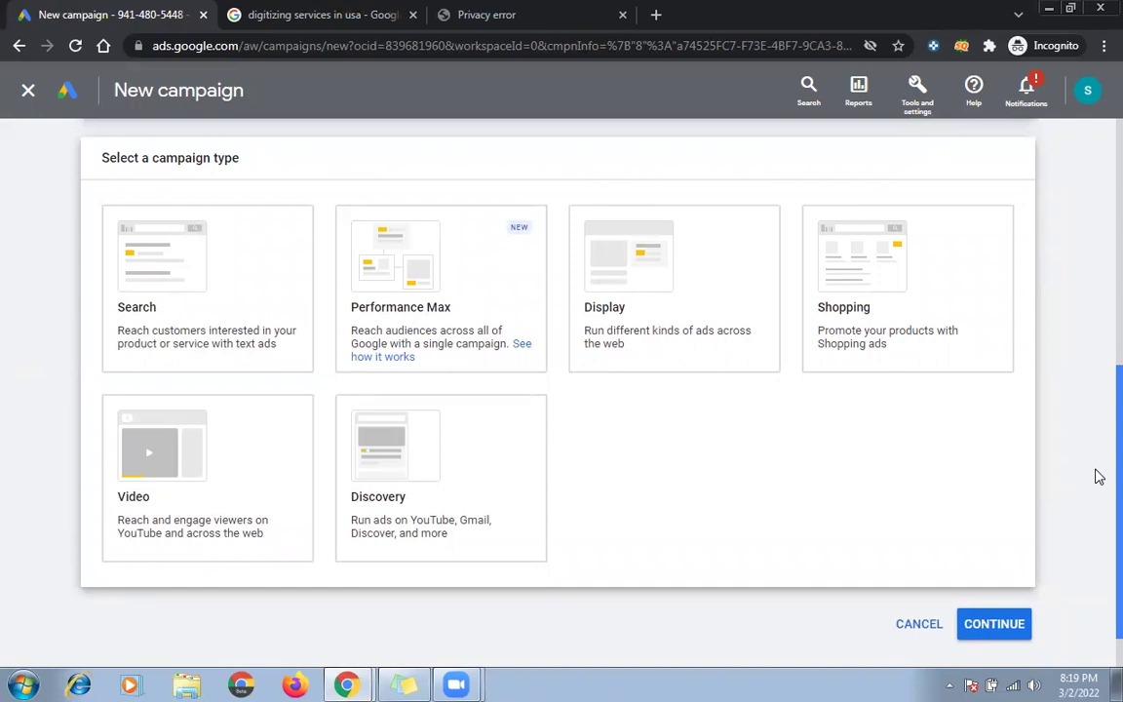
scroll(1099, 313, "up", 4)
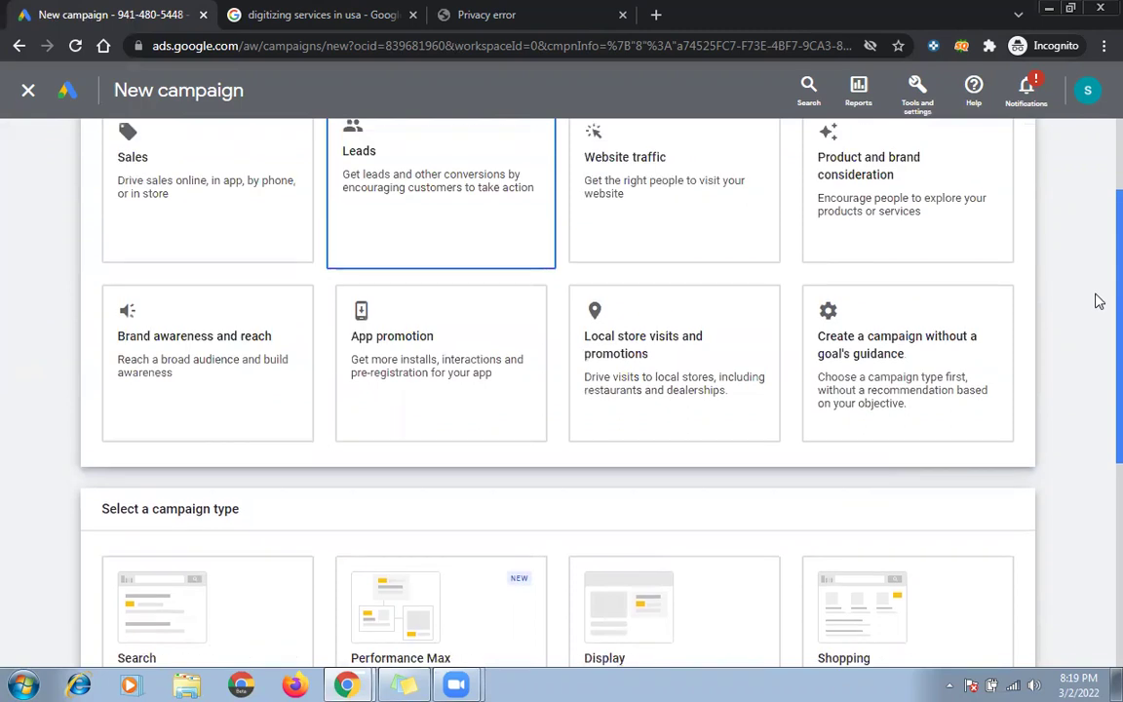
scroll(1099, 312, "up", 1)
scroll(1099, 327, "down", 2)
scroll(1099, 331, "up", 3)
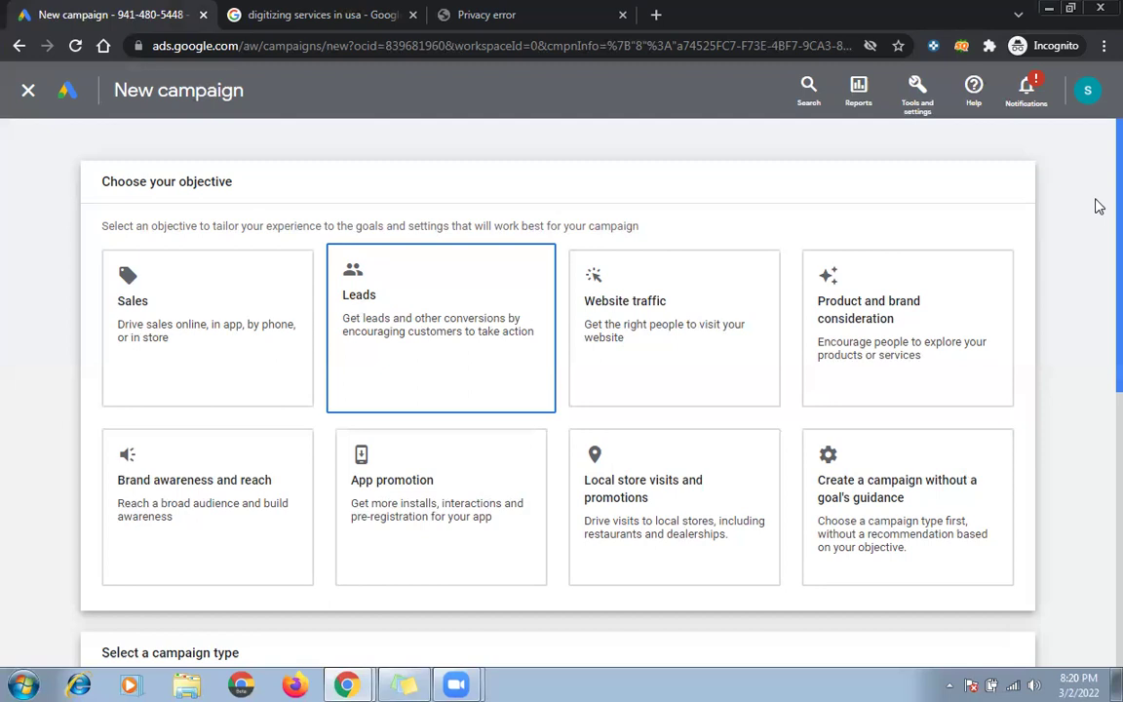
scroll(1100, 206, "down", 1)
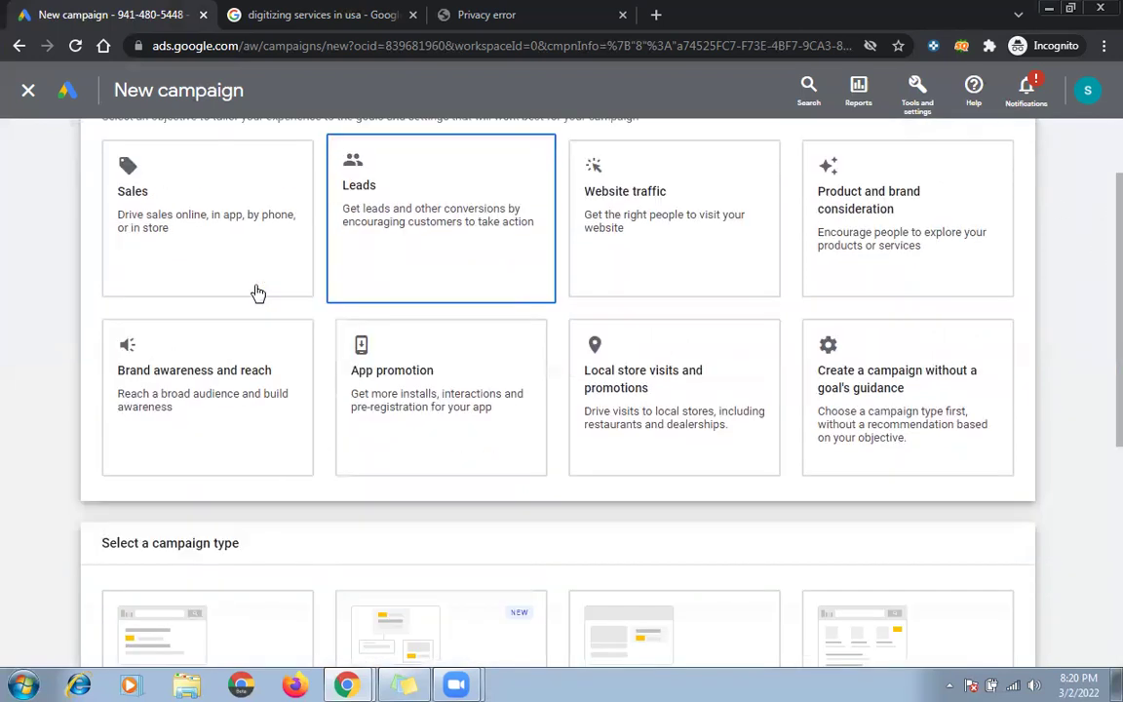
scroll(259, 289, "down", 5)
left_click(258, 292)
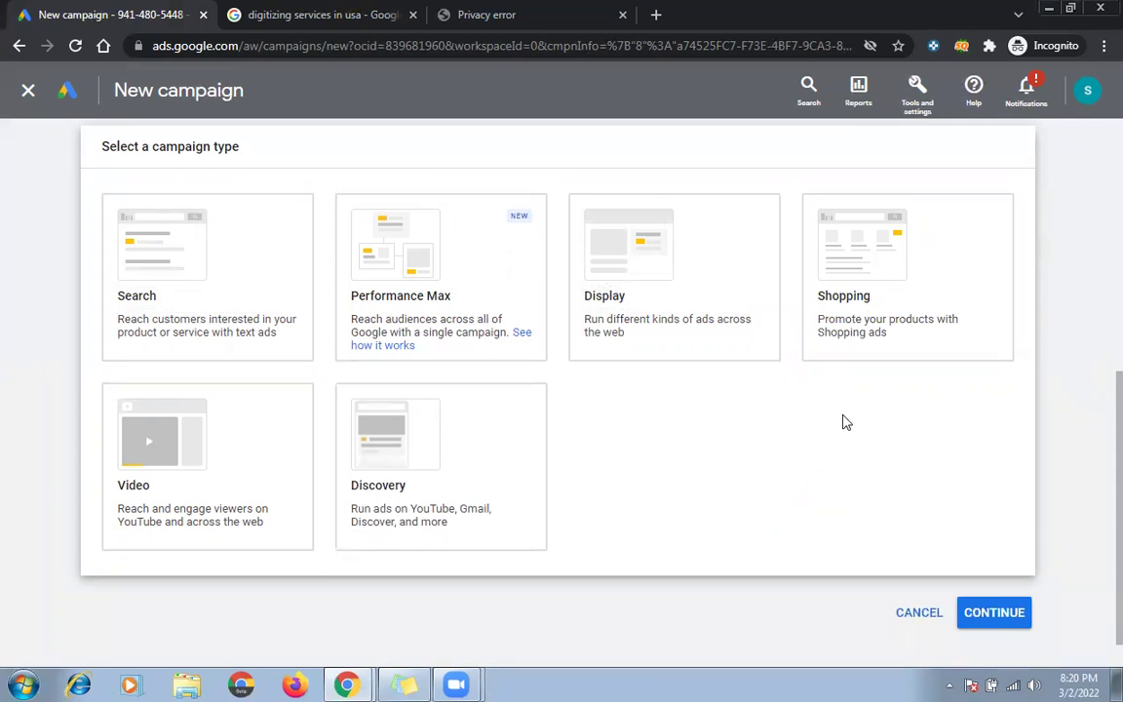
- Compare the Search campaign type with the text ads in the "digitizing services in usa" Google results, ending back at the campaign setup
left_click(281, 288)
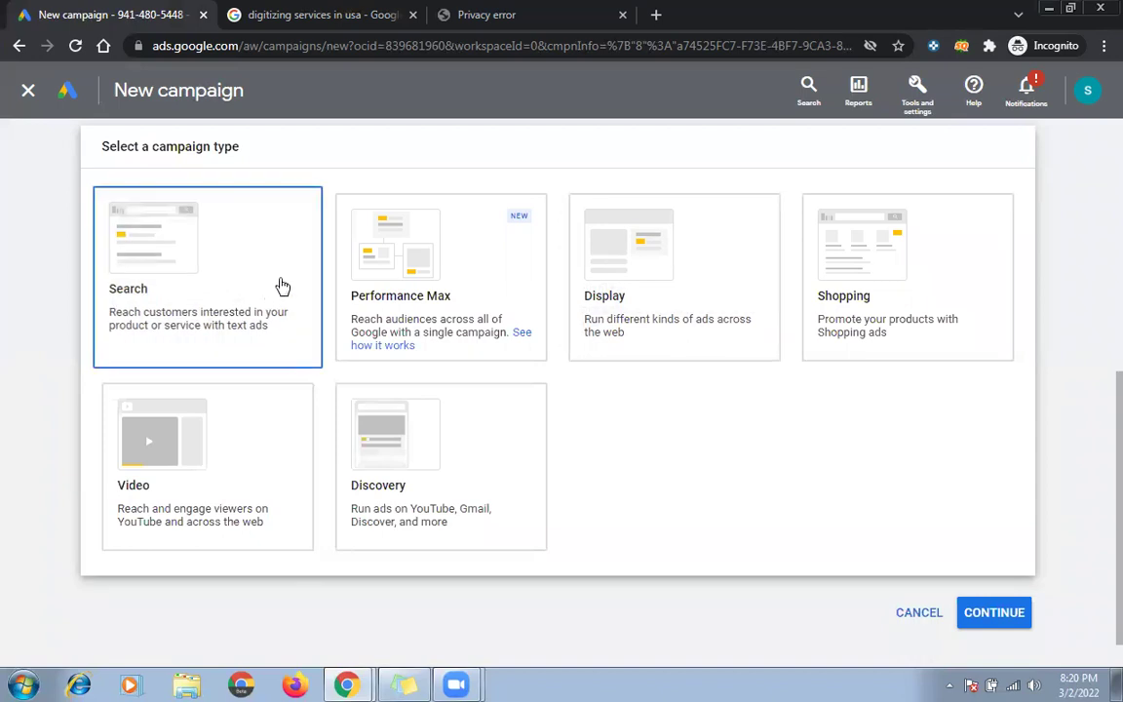
key("ctrl+Tab")
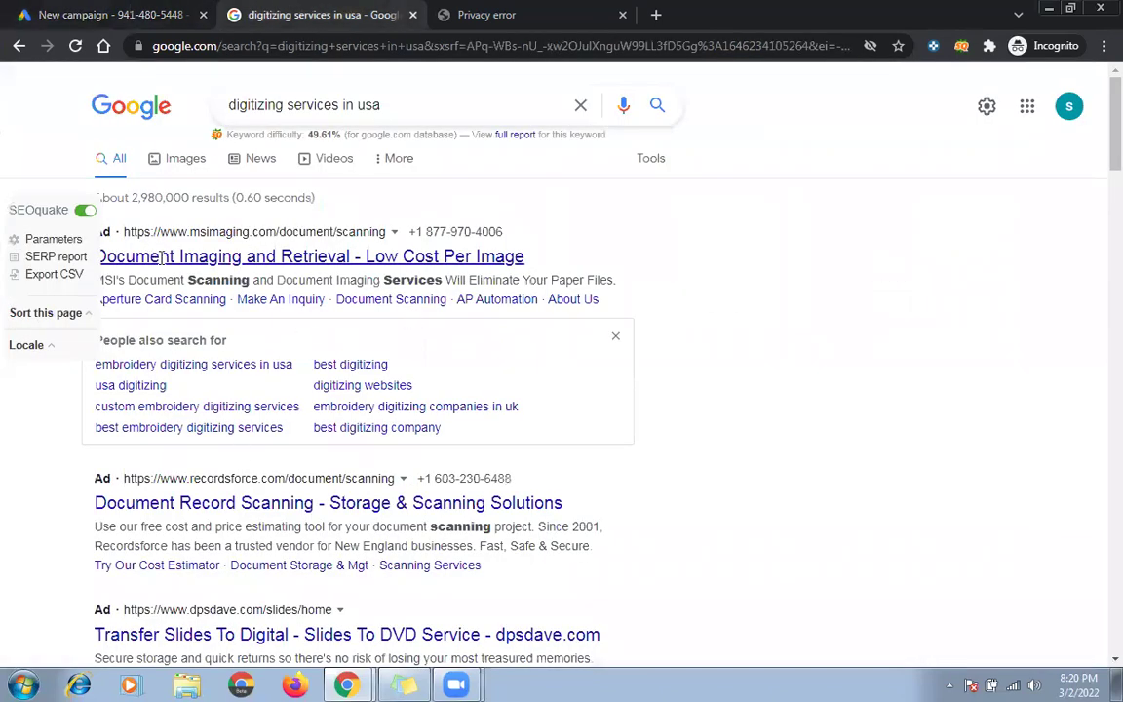
scroll(161, 255, "down", 4)
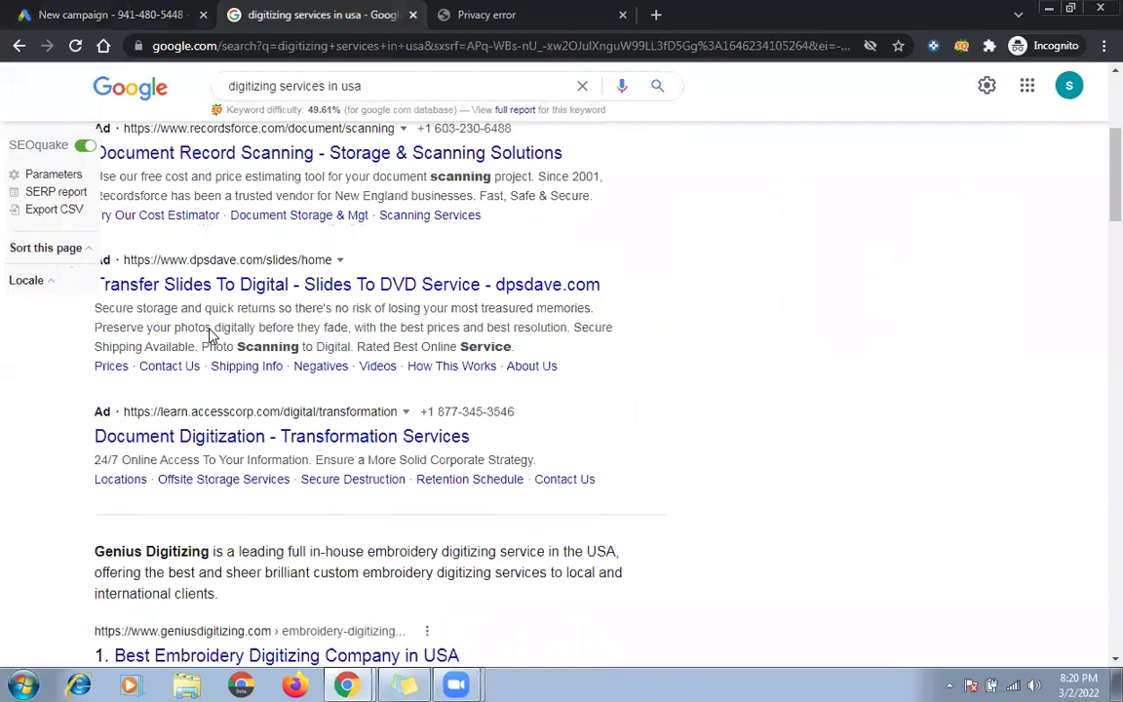
scroll(195, 312, "up", 2)
key("ctrl+shift+Tab")
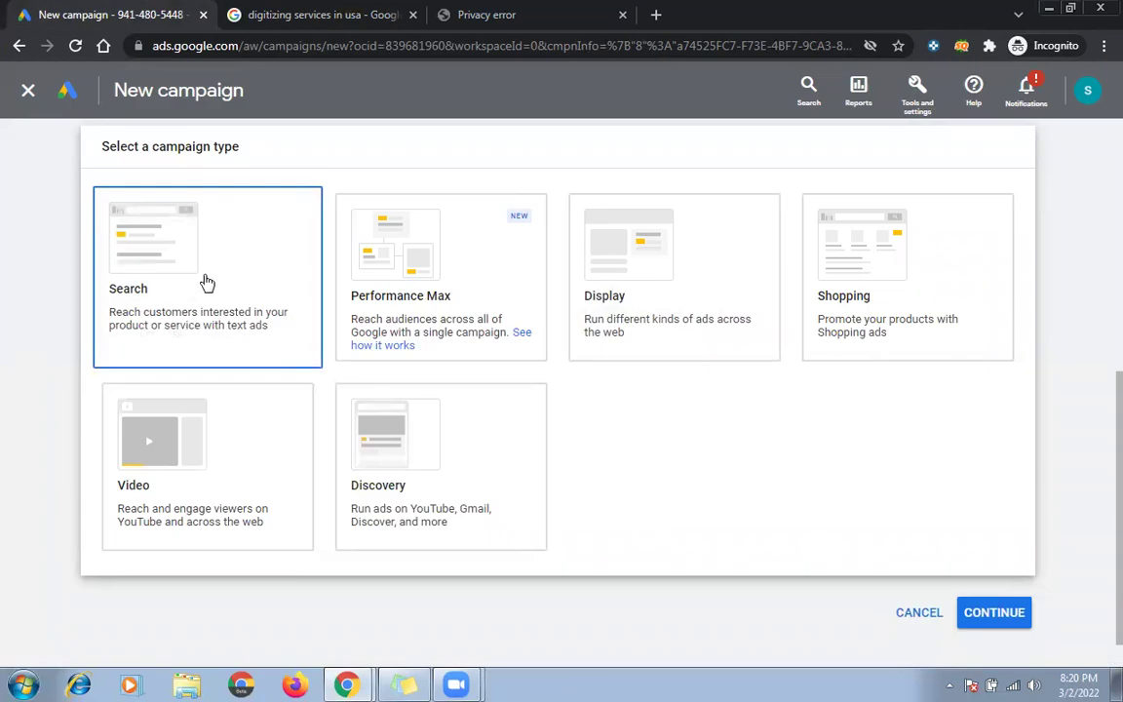
left_click(346, 15)
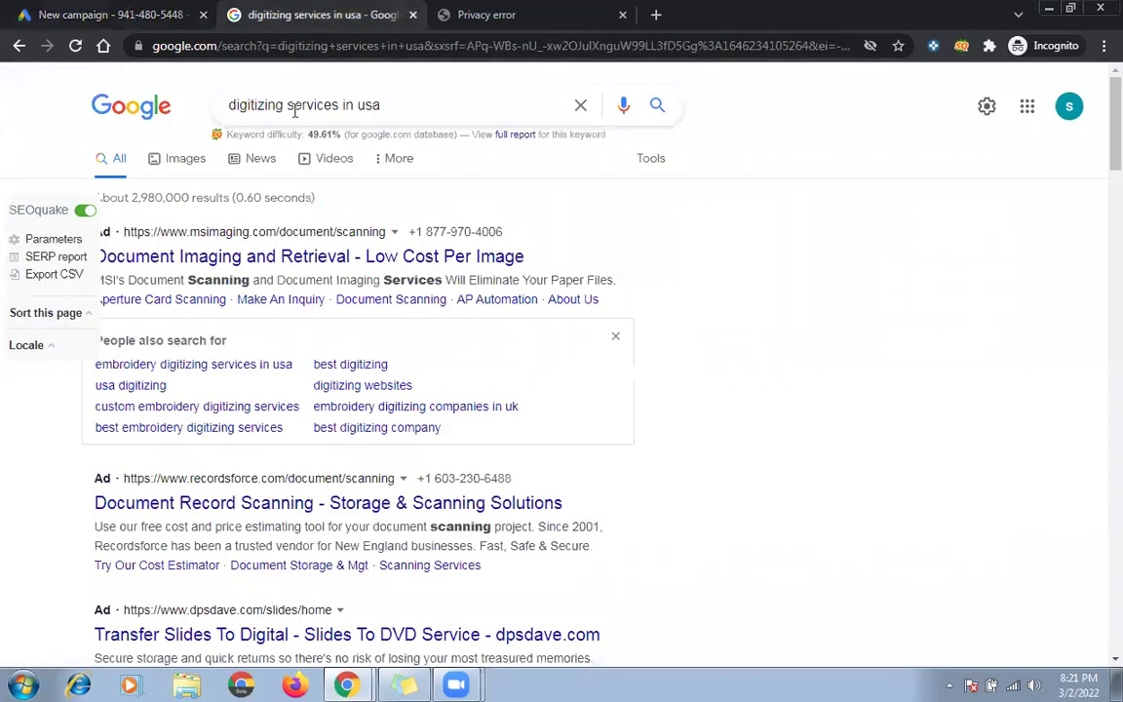
scroll(359, 319, "down", 3)
scroll(359, 320, "down", 1)
scroll(359, 320, "up", 3)
scroll(342, 278, "down", 3)
scroll(339, 278, "down", 2)
scroll(338, 278, "up", 4)
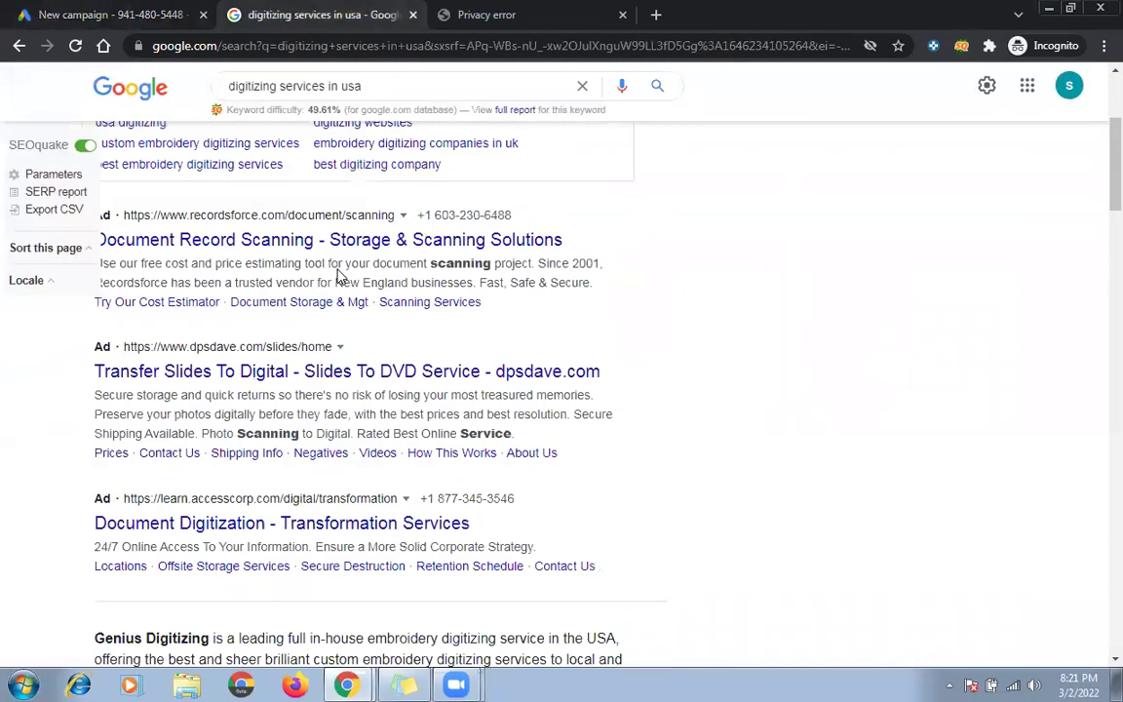
left_click(171, 10)
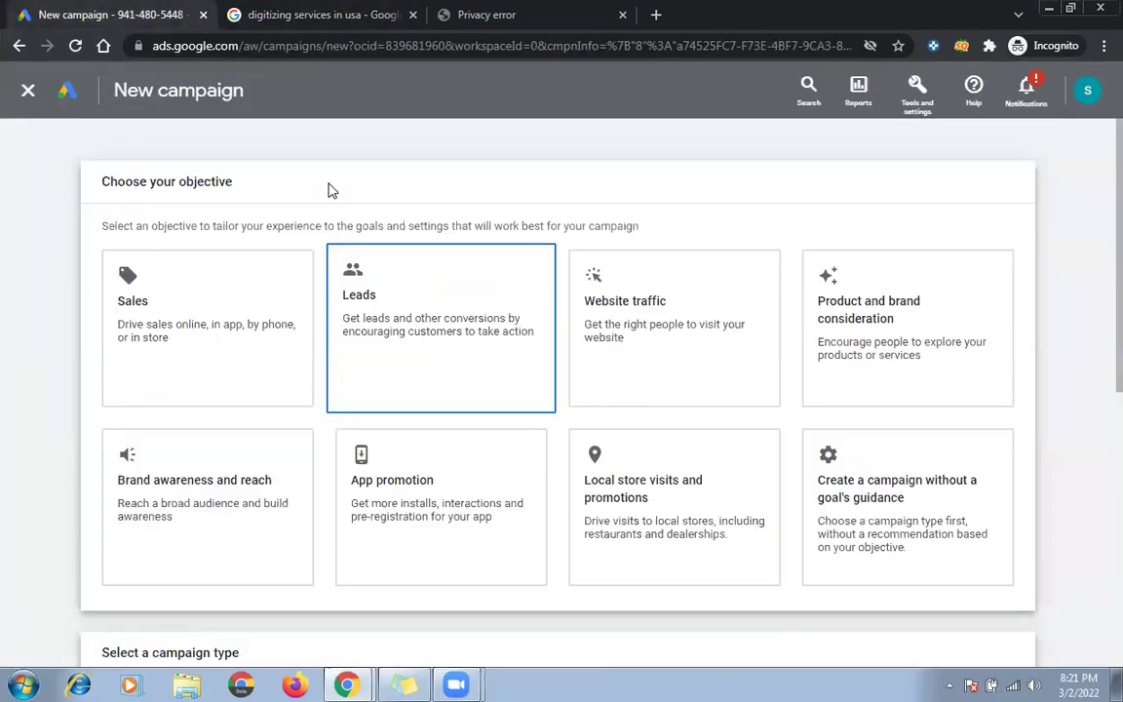
- Compare the Search, Shopping and Display campaign types for the Sales objective
scroll(222, 310, "down", 5)
left_click(221, 307)
left_click(798, 343)
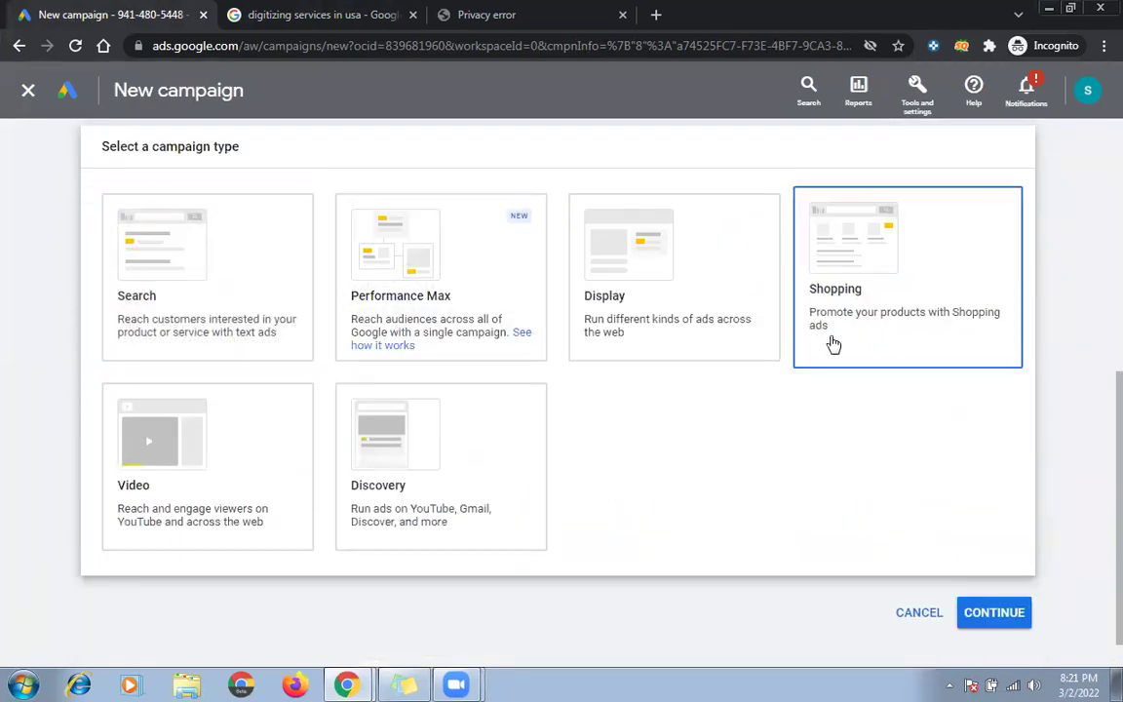
left_click(644, 336)
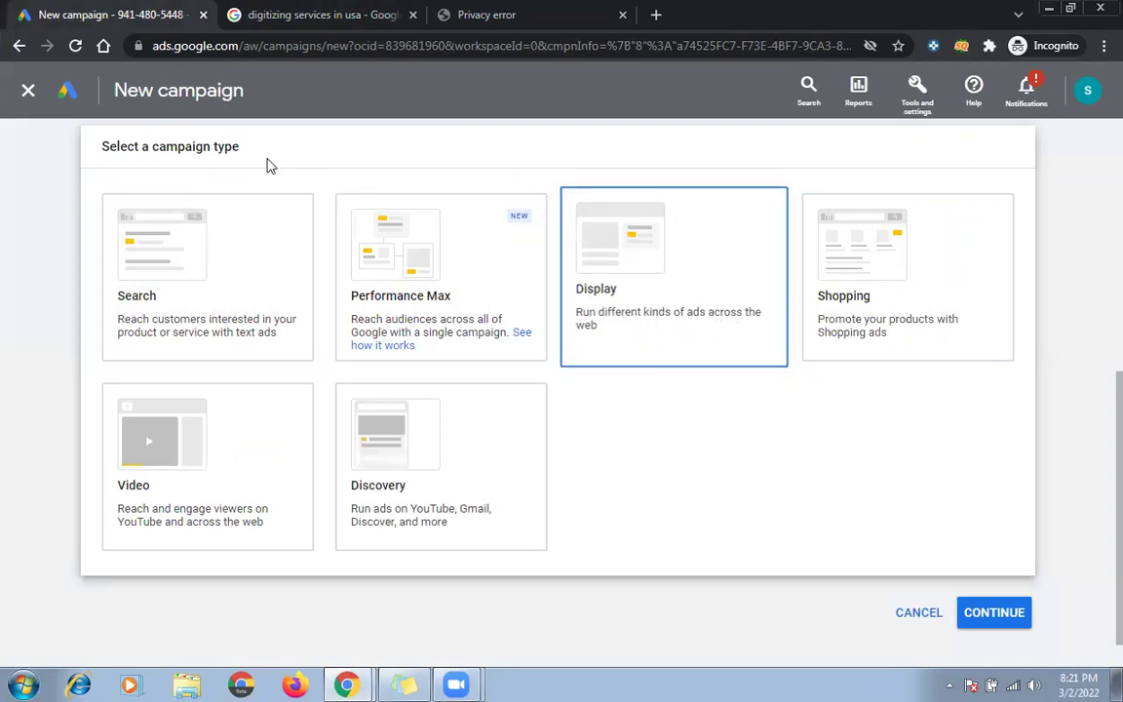
left_click(259, 231)
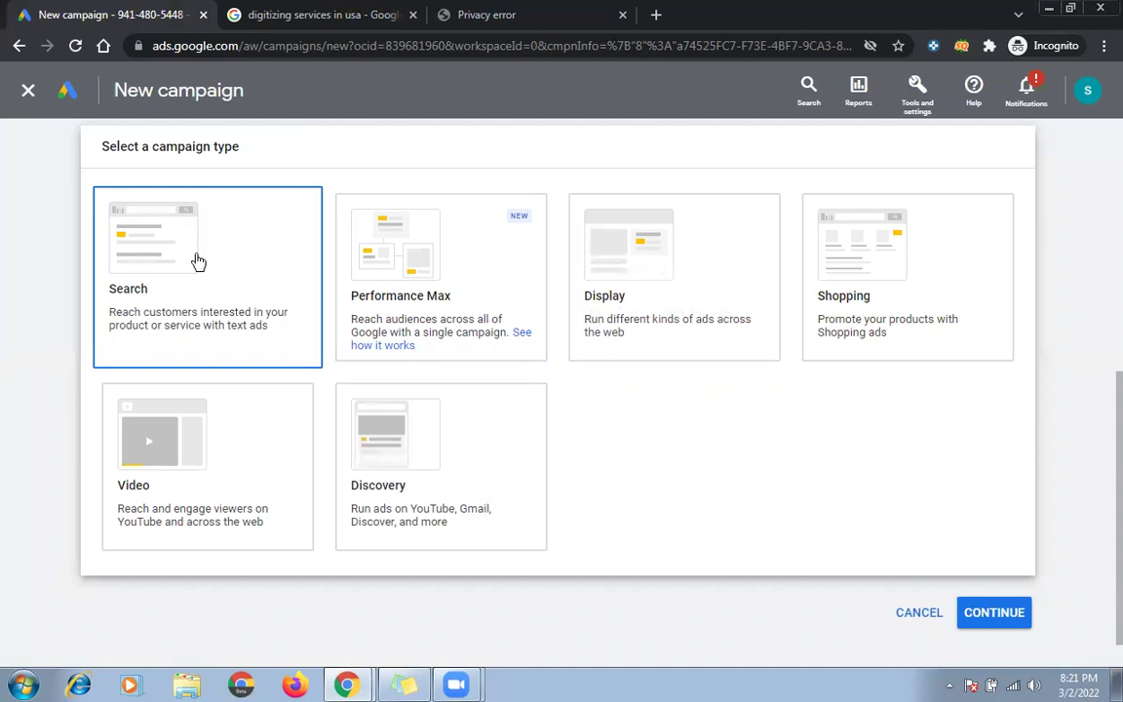
- Examine the ads above the organic listings in the "digitizing services in usa" Google results again
left_click(288, 12)
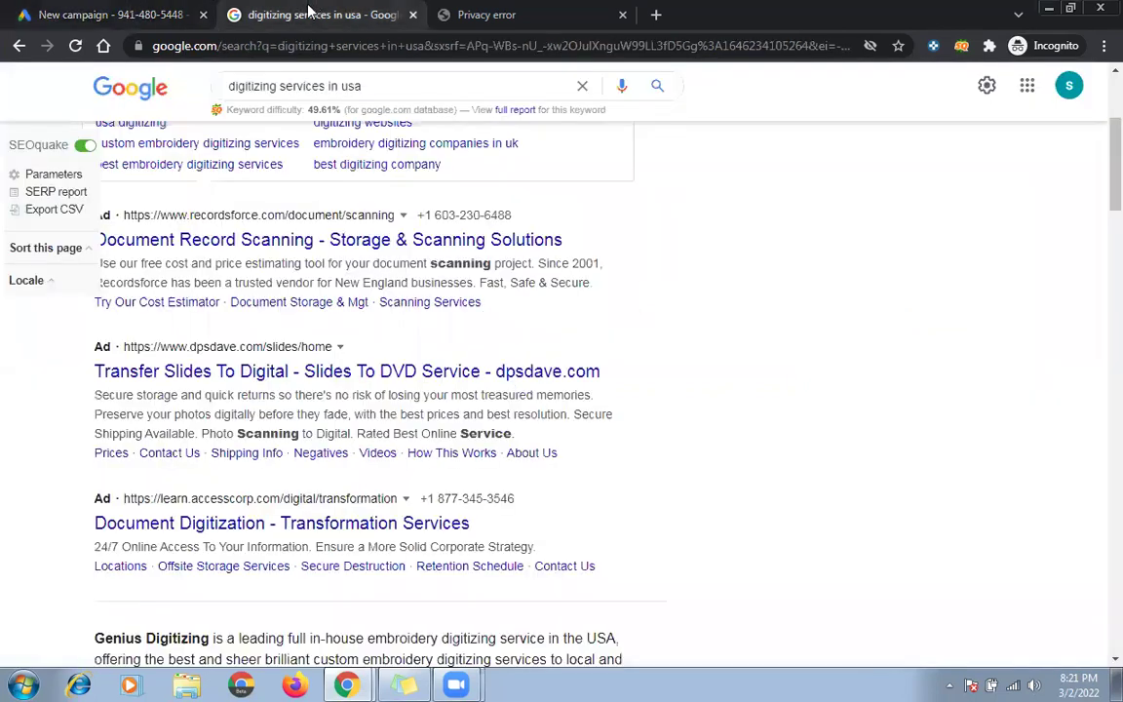
scroll(261, 215, "down", 1)
scroll(262, 214, "down", 2)
scroll(260, 220, "up", 4)
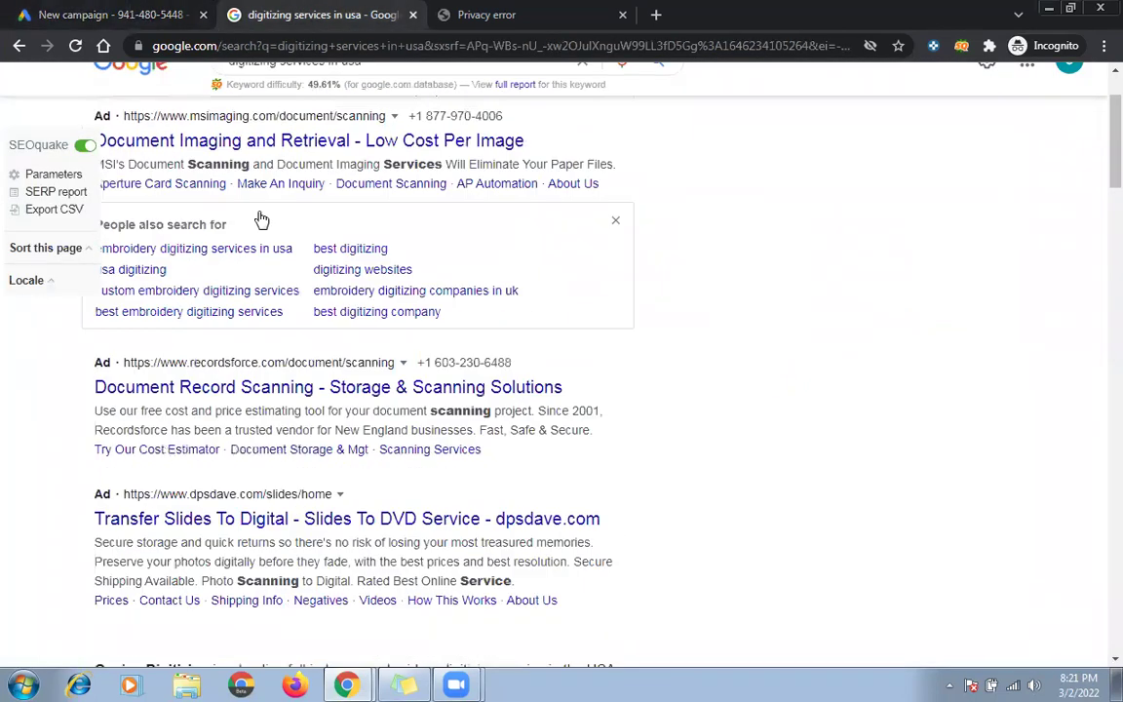
scroll(200, 327, "down", 2)
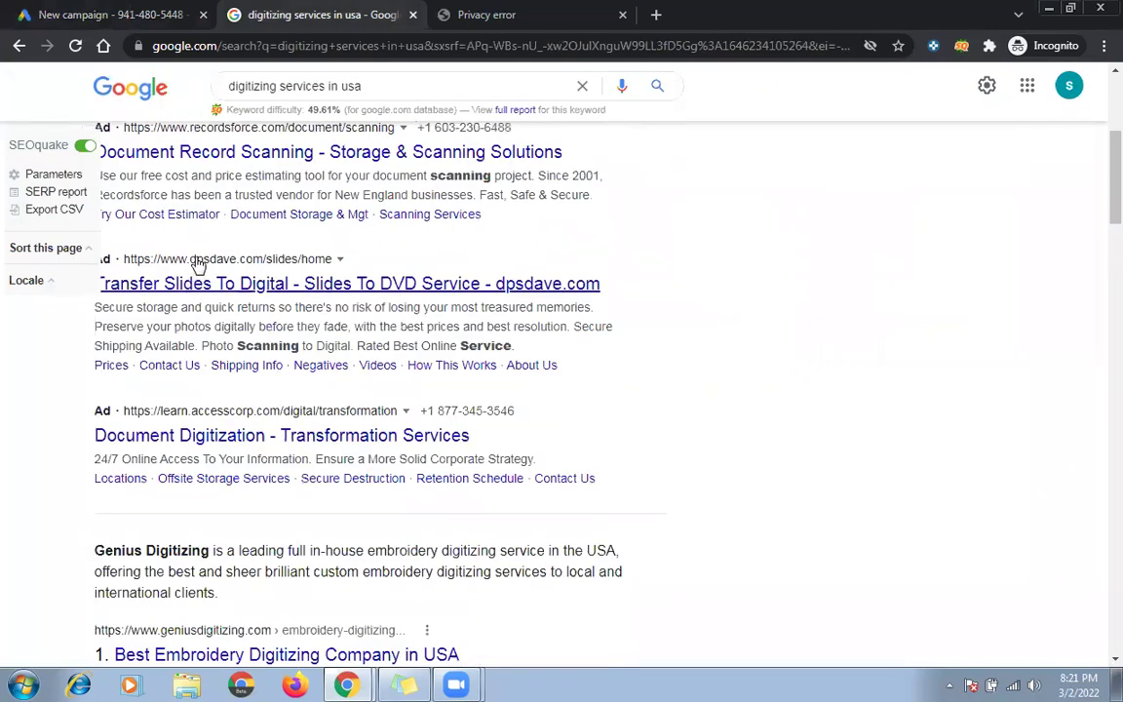
scroll(274, 215, "up", 3)
scroll(220, 308, "down", 3)
- Select Search as the campaign type and review the ways to reach the goal below it alongside the Google ads
left_click(107, 15)
left_click(188, 265)
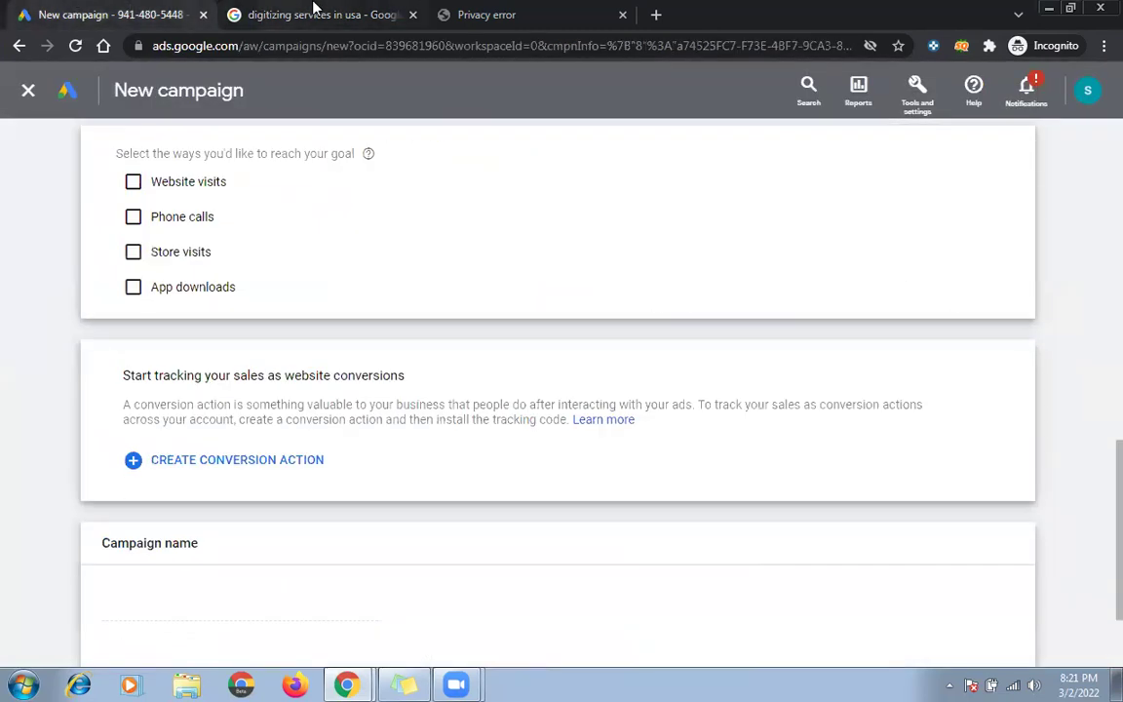
left_click(285, 12)
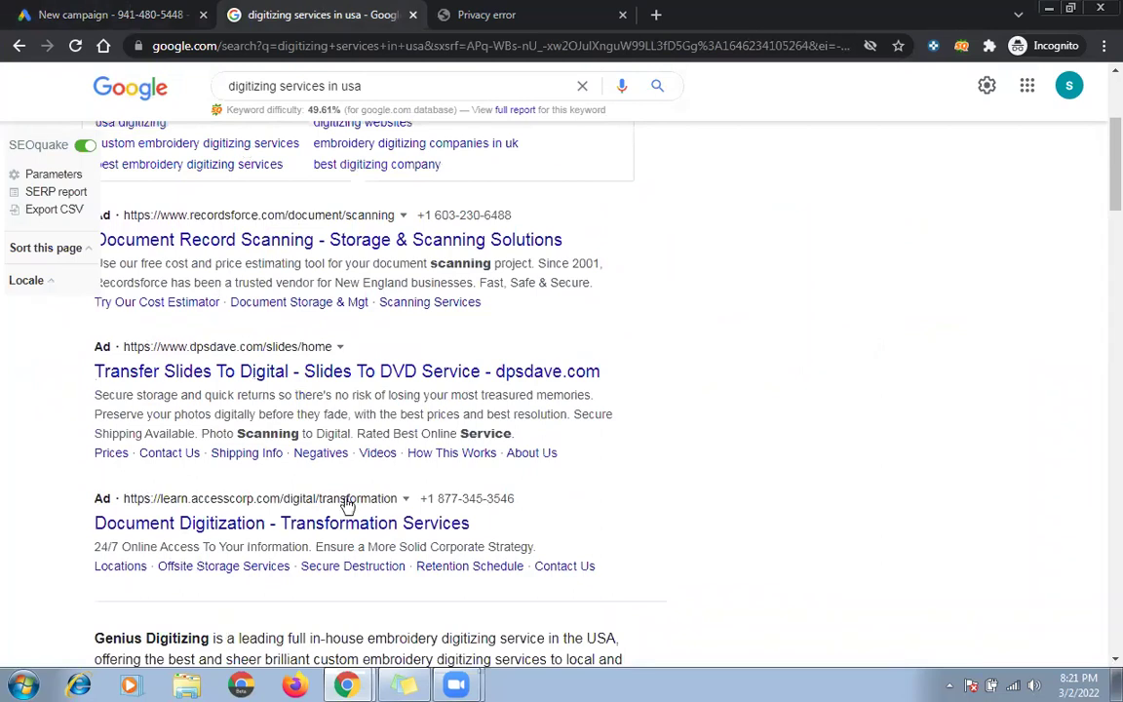
left_click(113, 13)
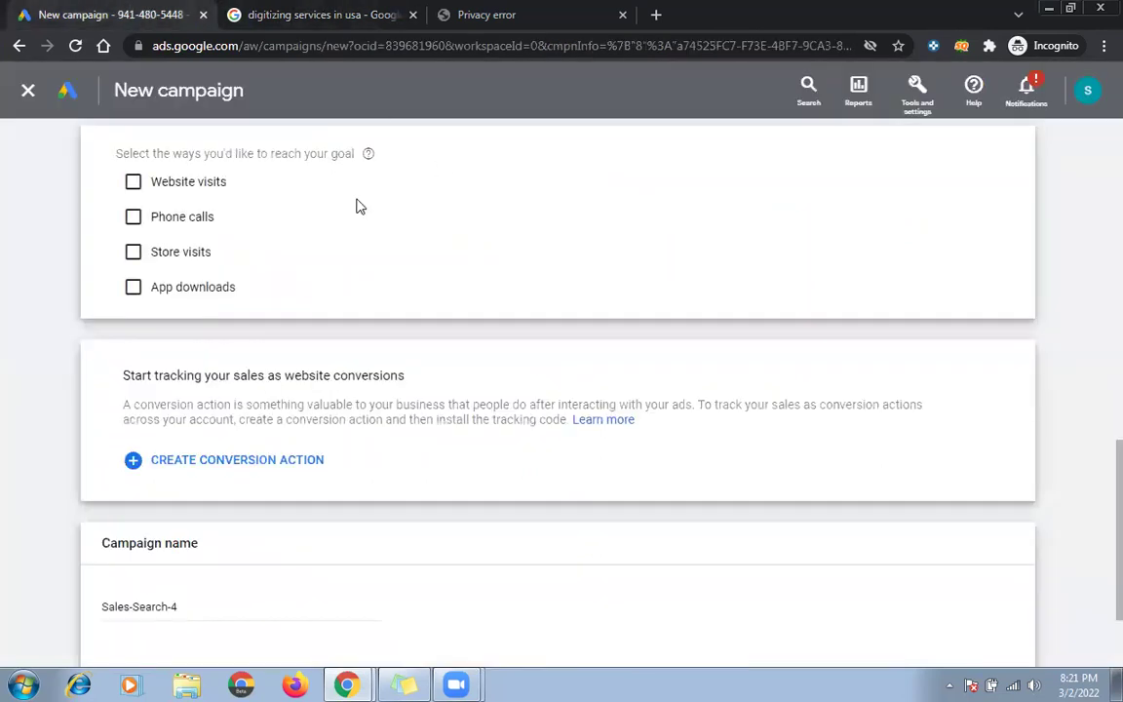
scroll(356, 206, "up", 1)
scroll(358, 206, "up", 3)
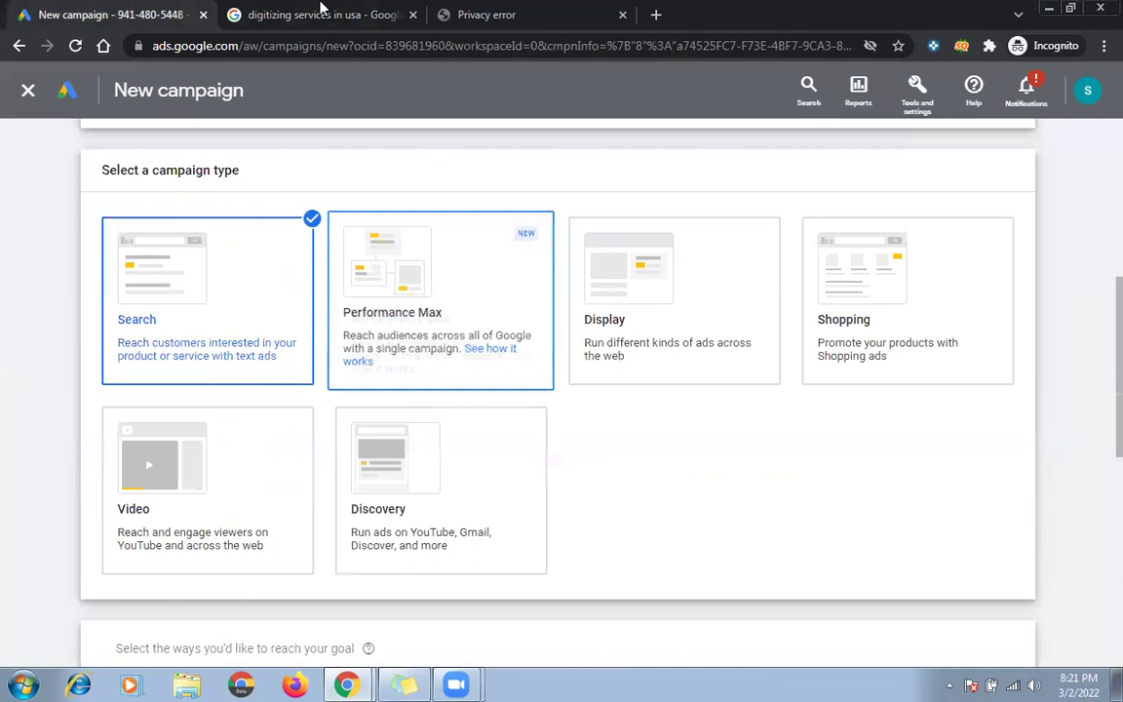
- Search Google for "digitizing services in uk" after reviewing the ads for the USA query
left_click(321, 12)
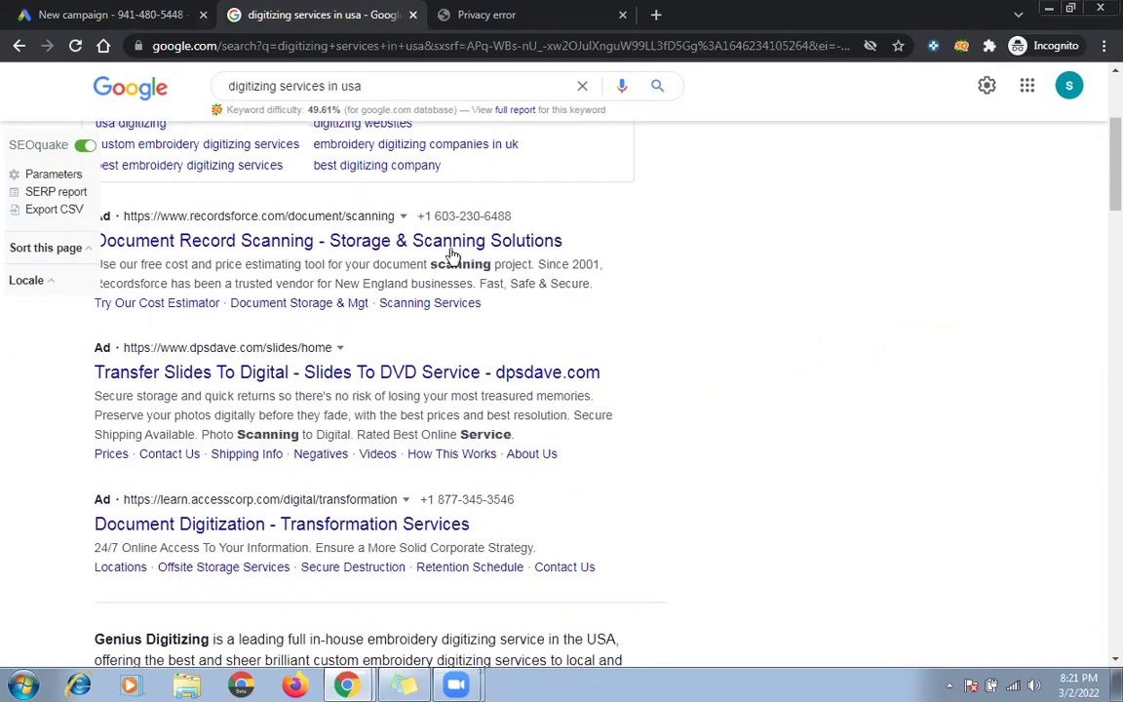
scroll(451, 238, "up", 3)
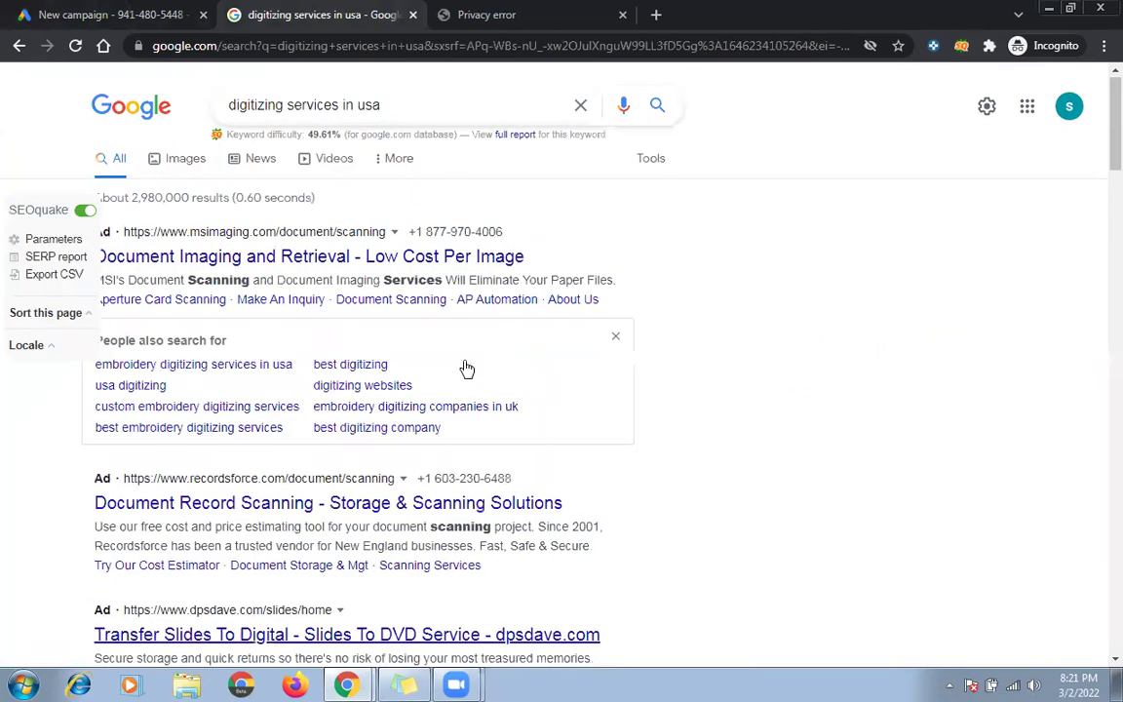
scroll(410, 195, "down", 3)
double_click(349, 85)
type("uk")
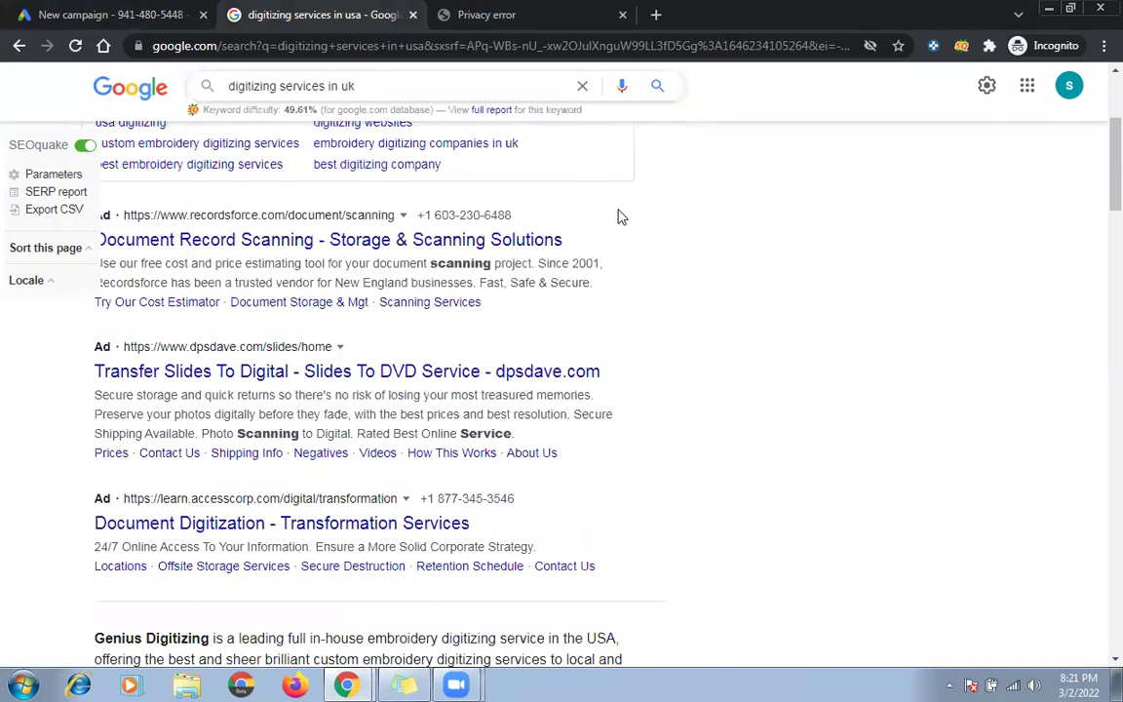
key("Return")
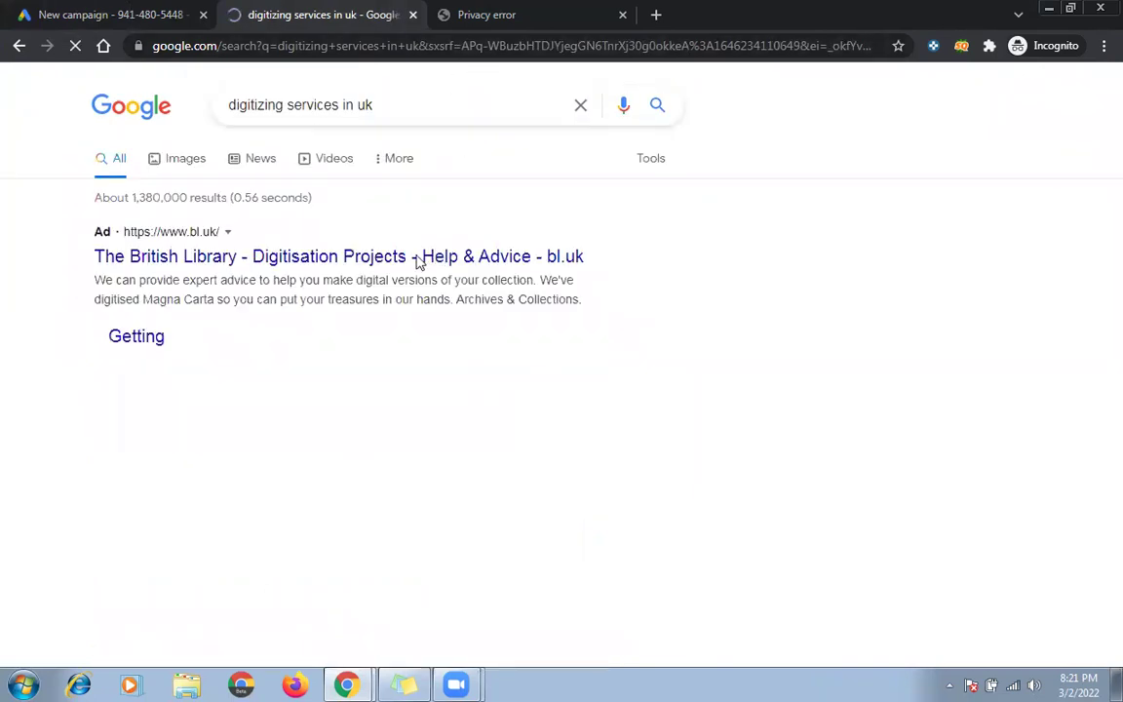
- Search Google for "digitizing services in canada" and return to the campaign type selection
double_click(364, 105)
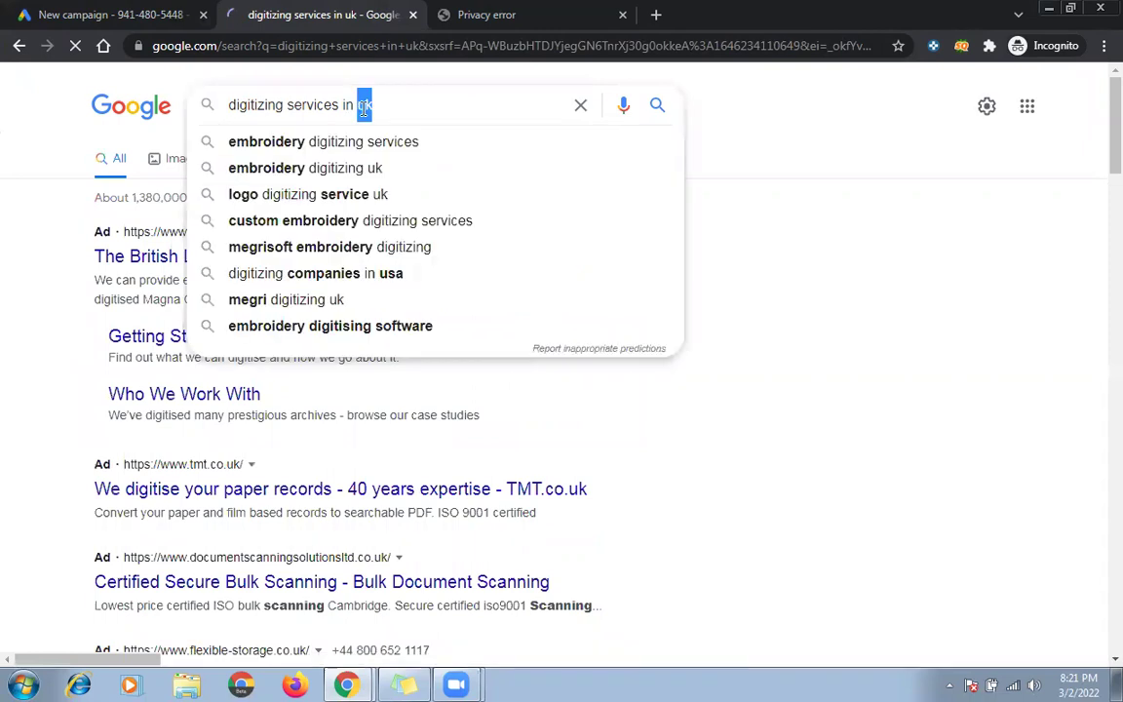
type("canada")
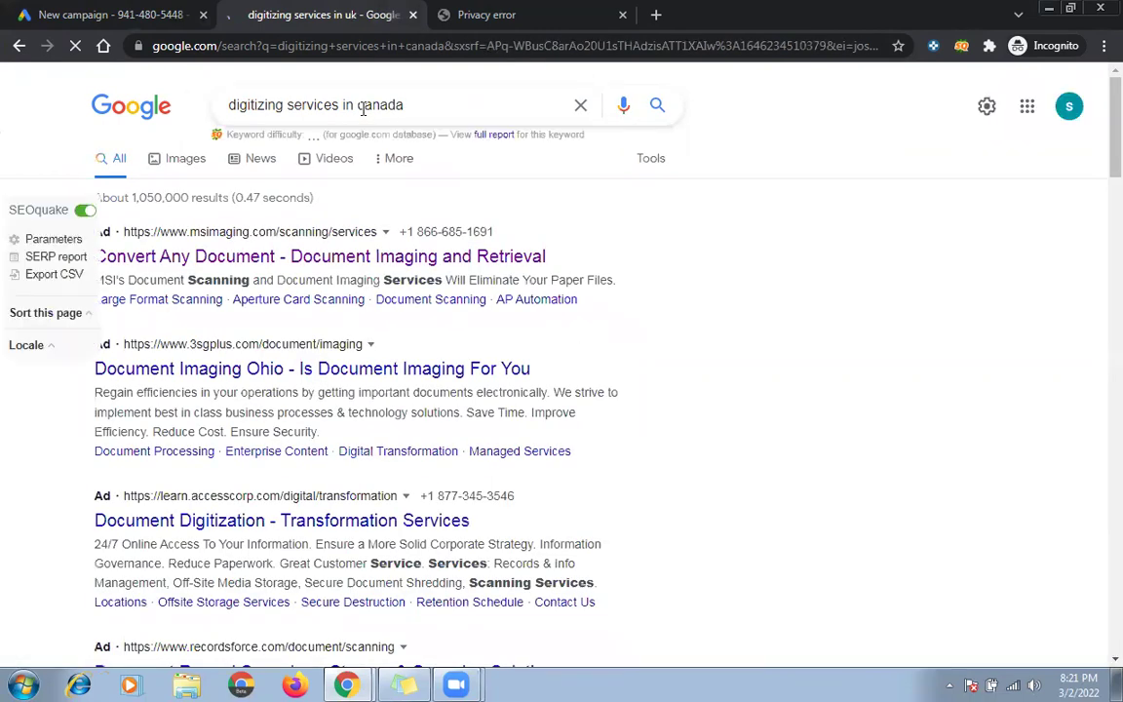
left_click(142, 7)
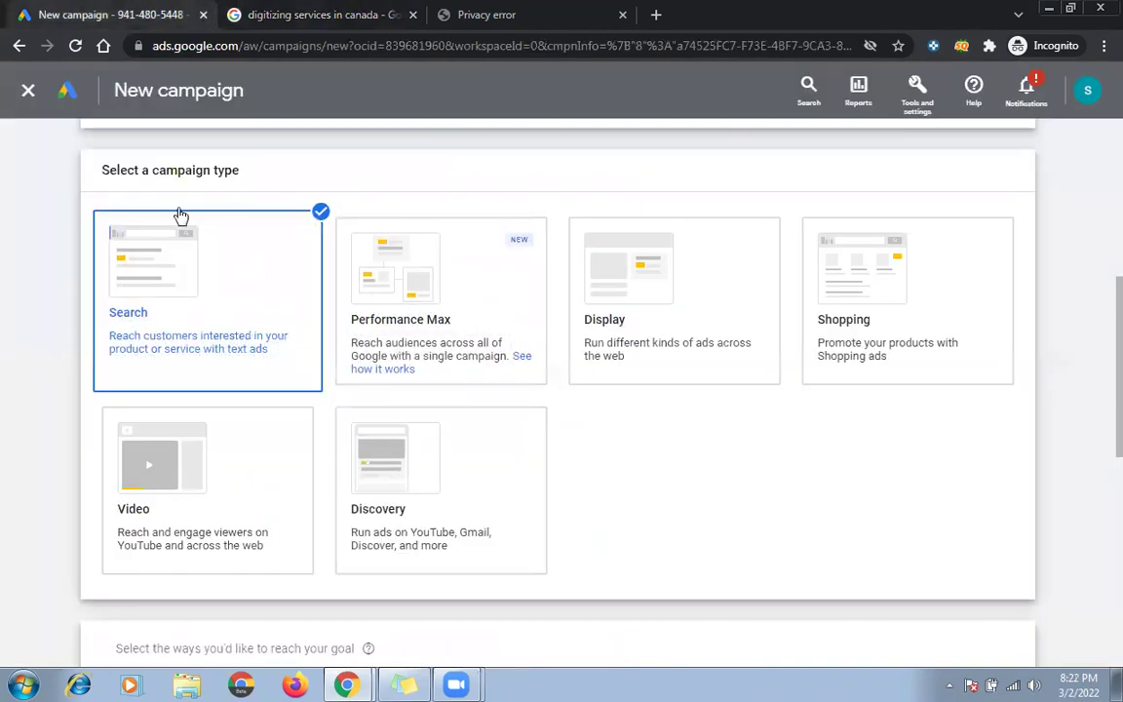
- Try Performance Max and Display in turn as the campaign type, reviewing the settings each one offers
scroll(60, 214, "down", 3)
scroll(179, 253, "up", 4)
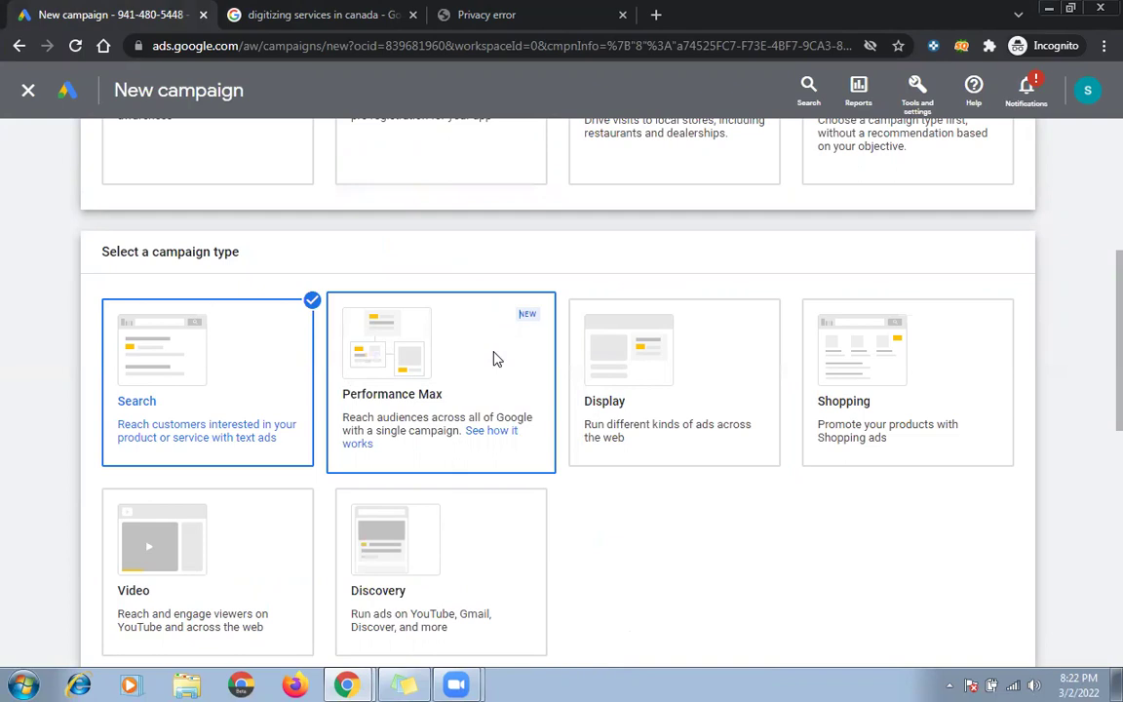
left_click(493, 360)
scroll(661, 330, "up", 2)
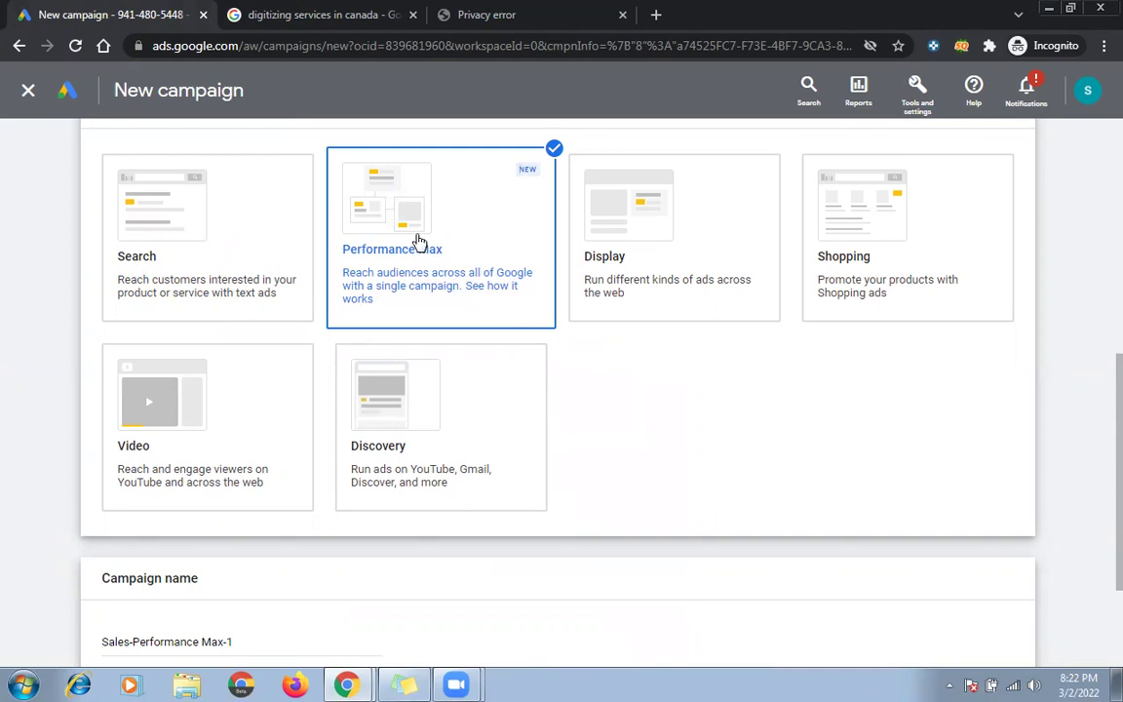
scroll(672, 303, "down", 3)
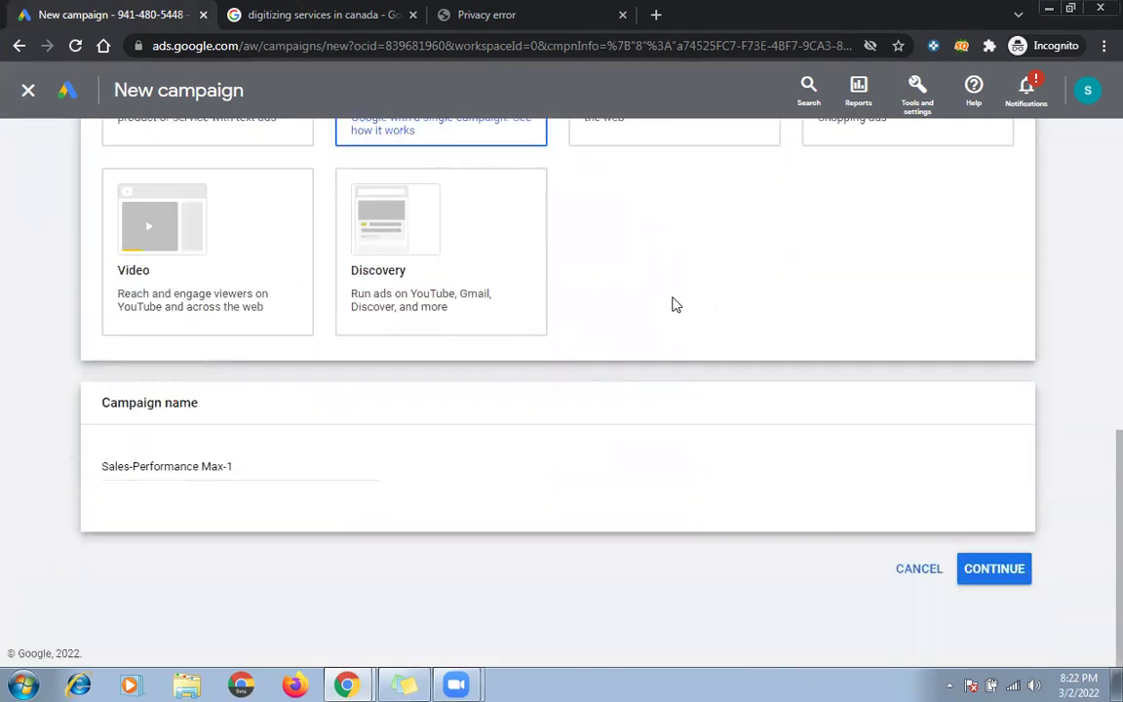
scroll(585, 309, "up", 2)
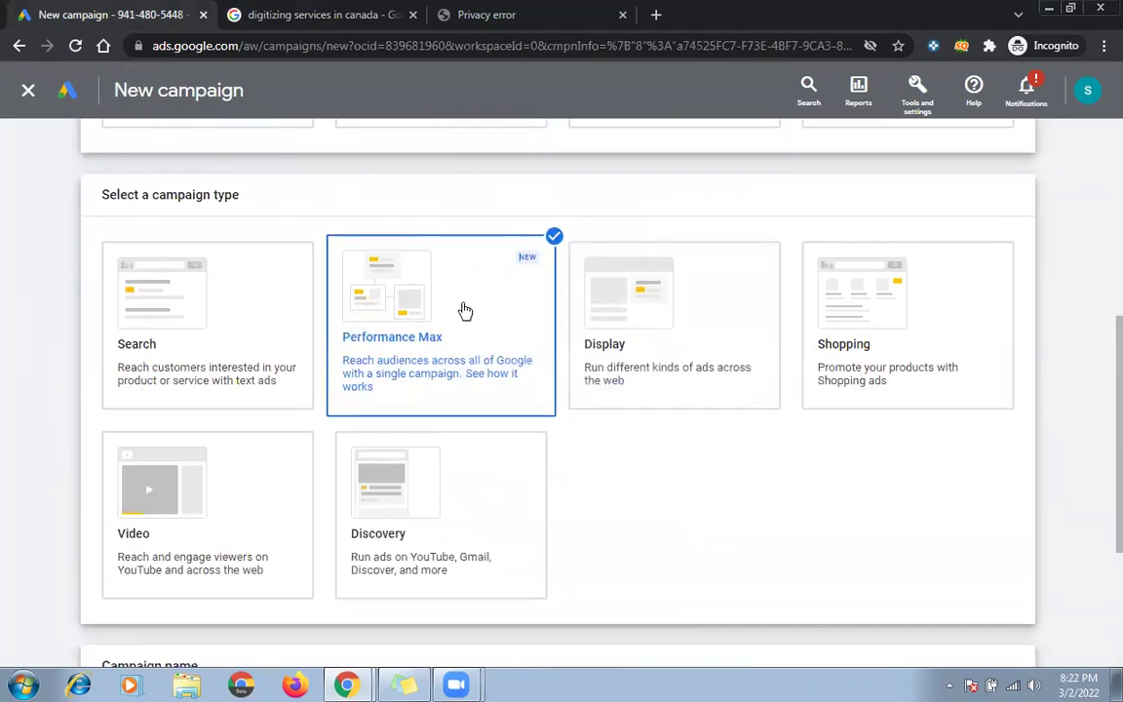
left_click(668, 319)
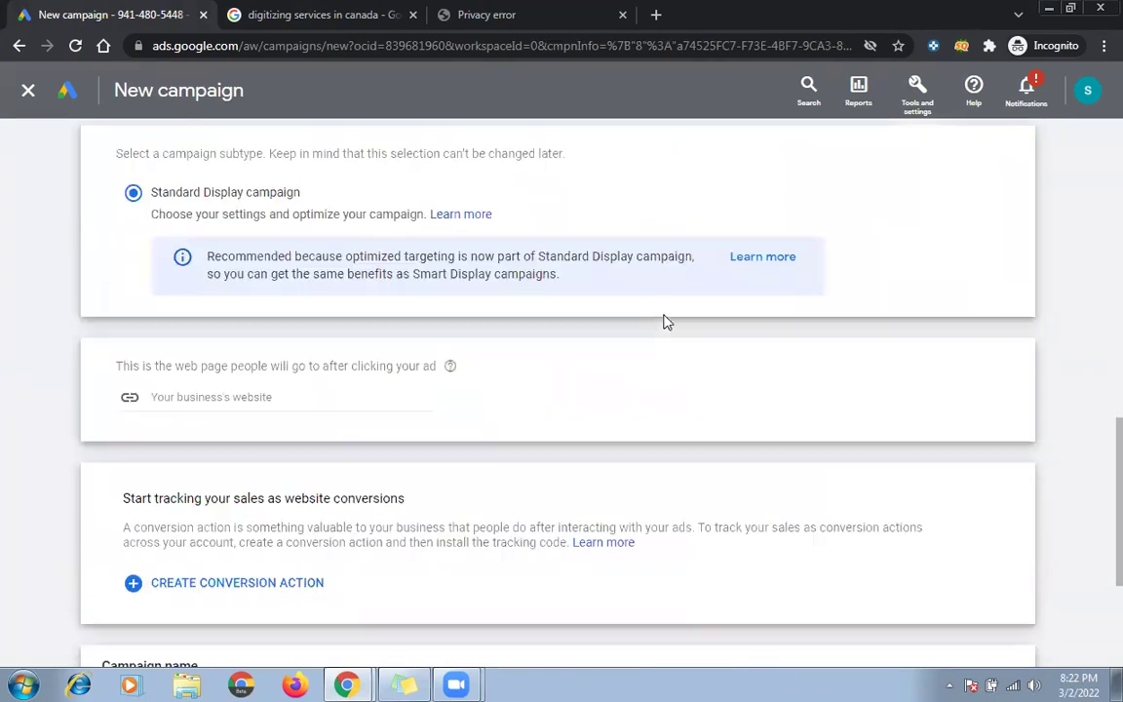
scroll(661, 317, "up", 4)
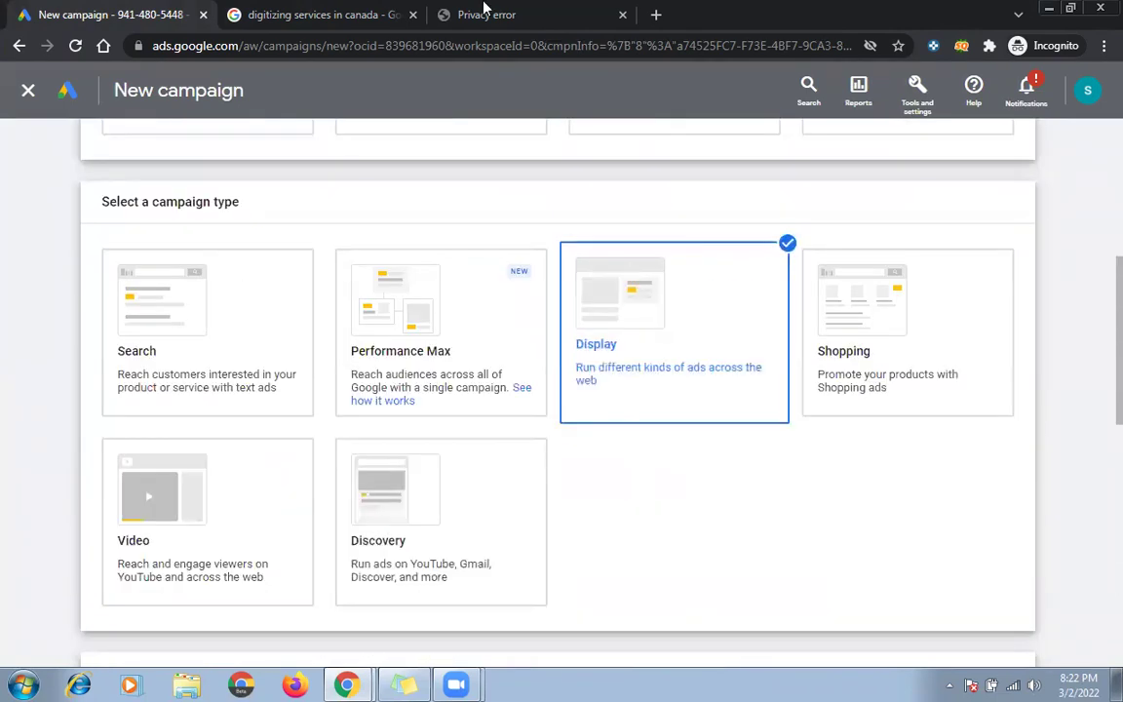
- Open youtube.com and olx.com in new browser tabs and enter "dara" as the start of an address in a third
left_click(448, 14)
left_click(656, 15)
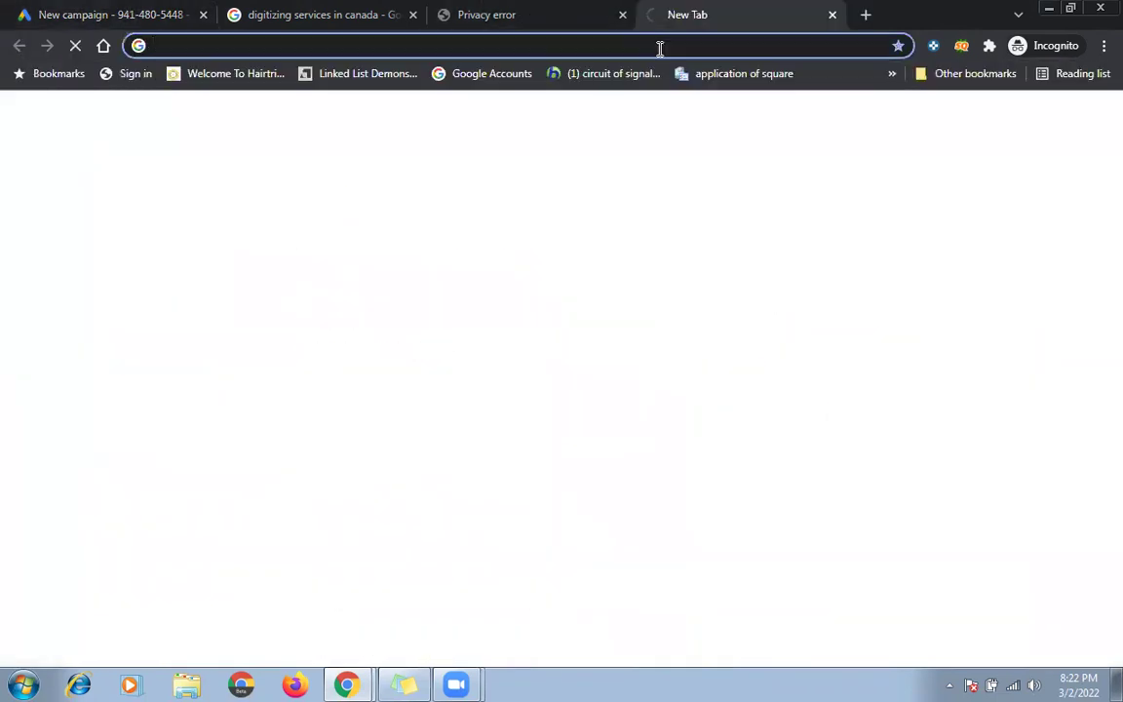
type("youtube.com")
key("Return")
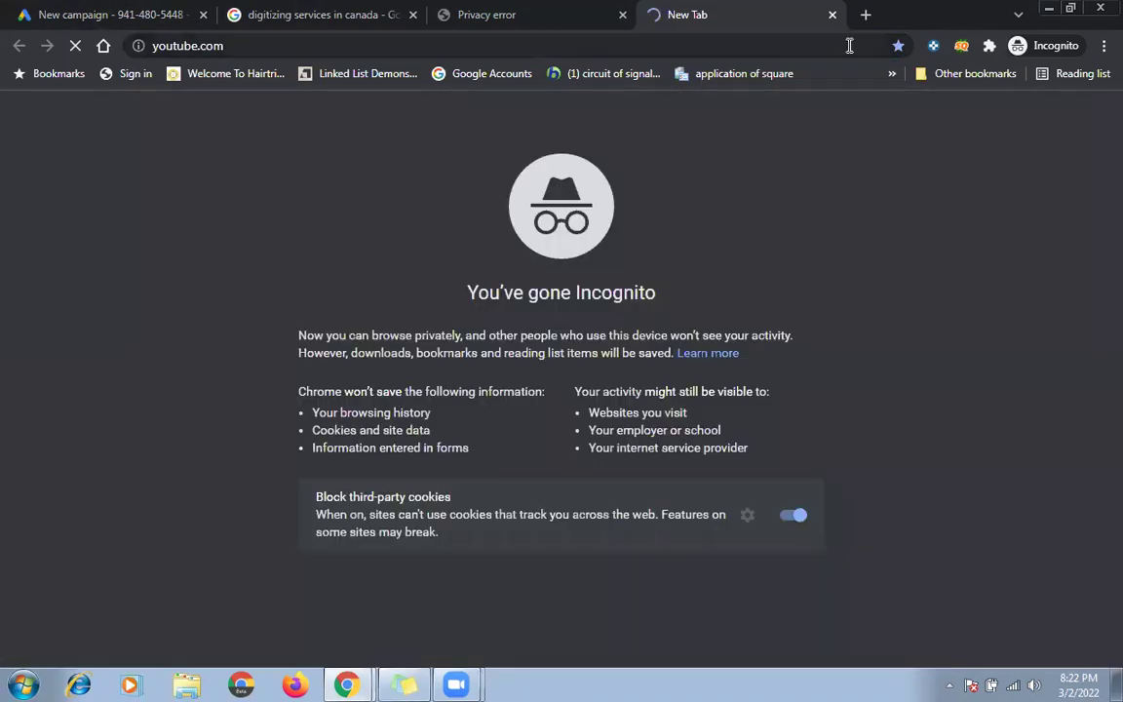
key("ctrl+t")
type("o")
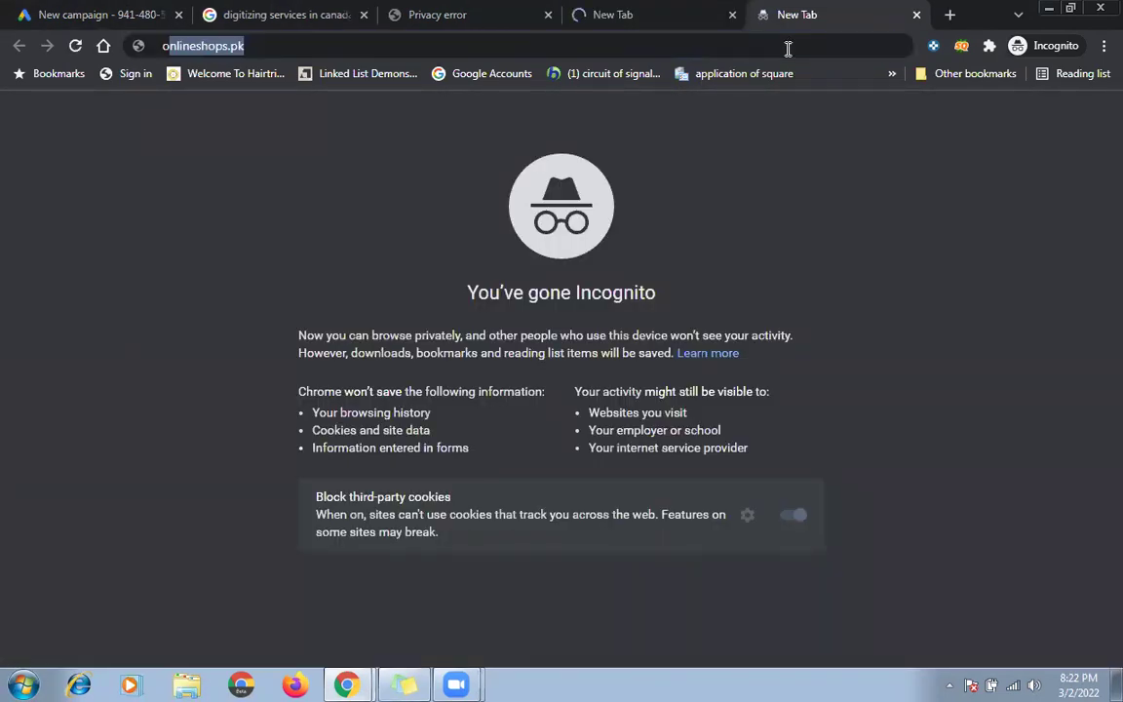
type("lx.com")
key("Return")
key("ctrl+t")
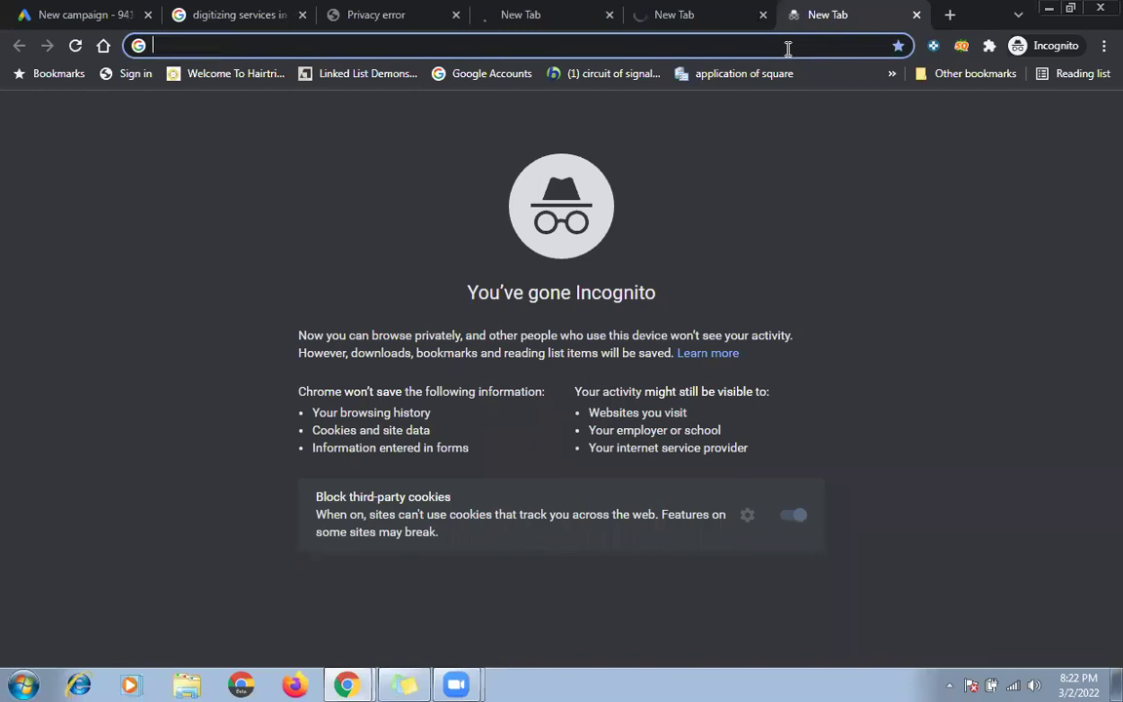
type("dara")
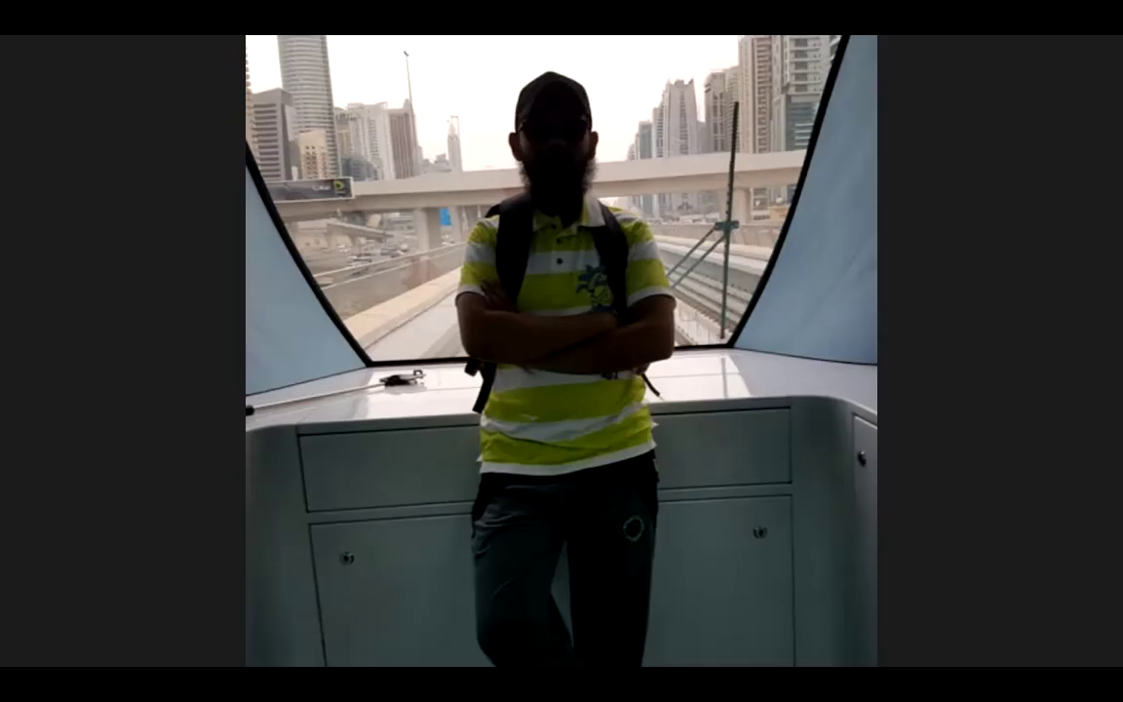
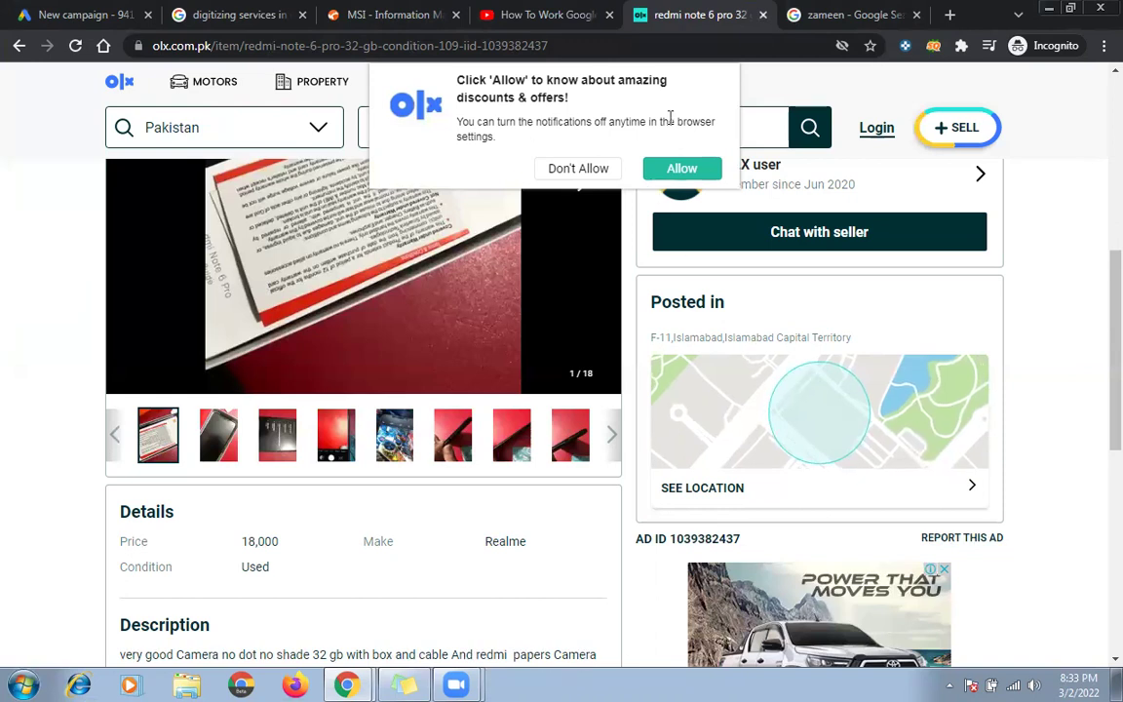
- Decline the OLX notification request and return to the campaign type selection in Google Ads
left_click(600, 174)
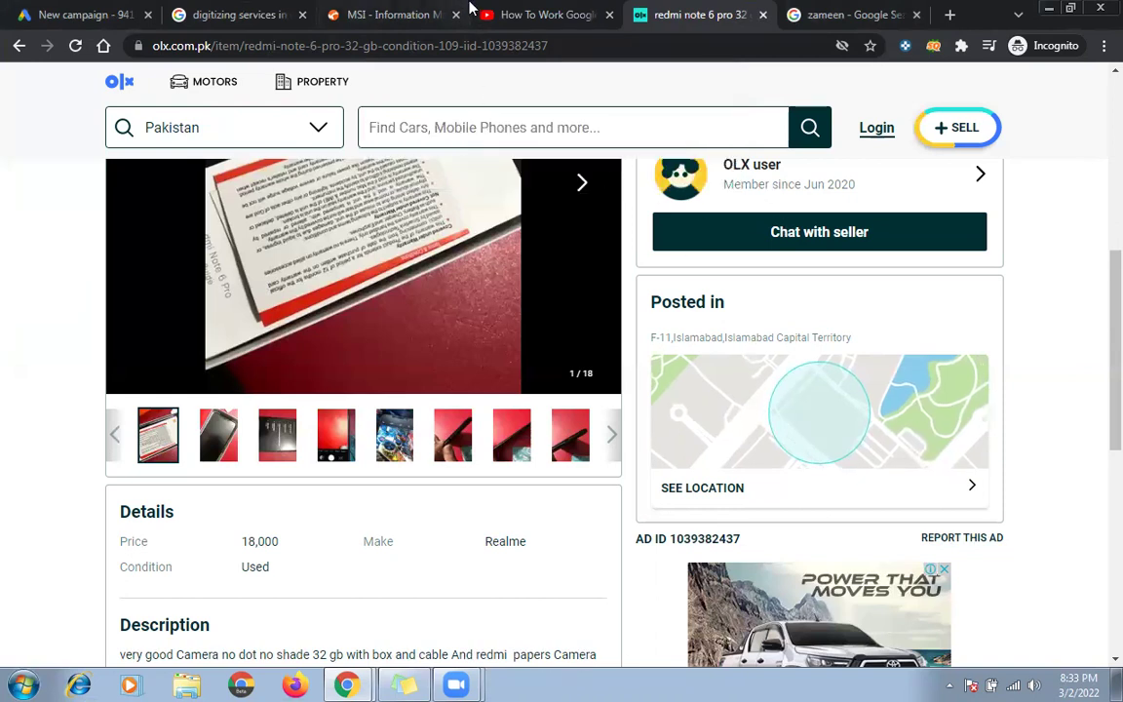
left_click(426, 10)
left_click(229, 12)
left_click(102, 14)
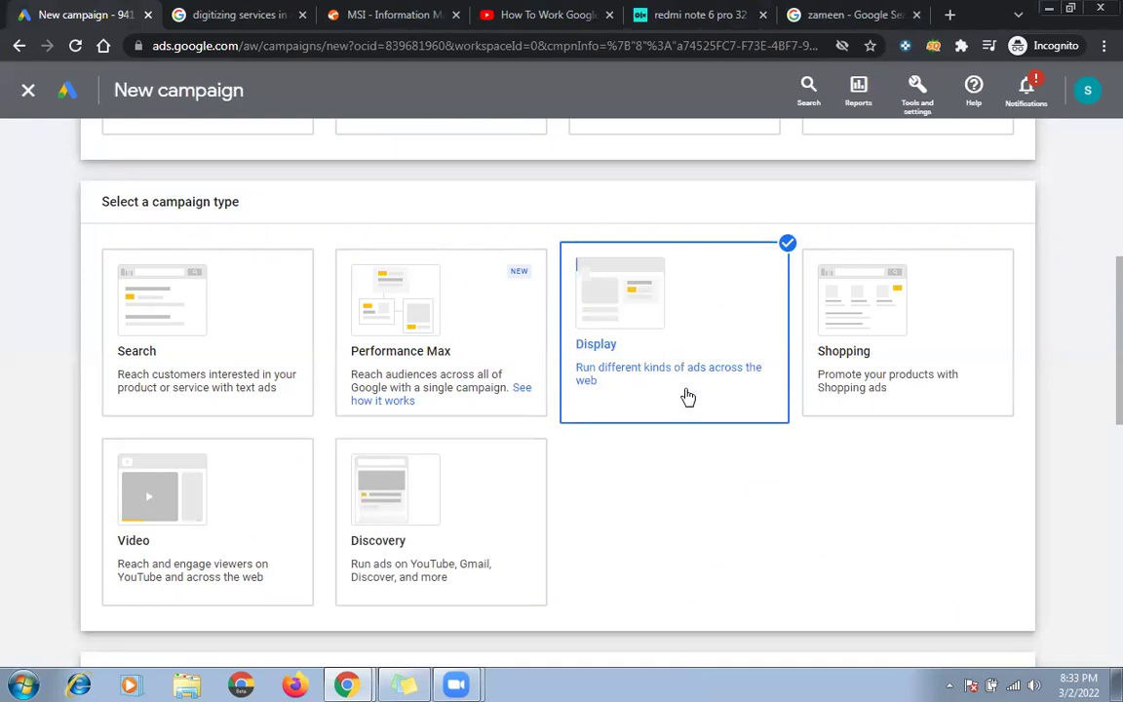
scroll(689, 397, "up", 2)
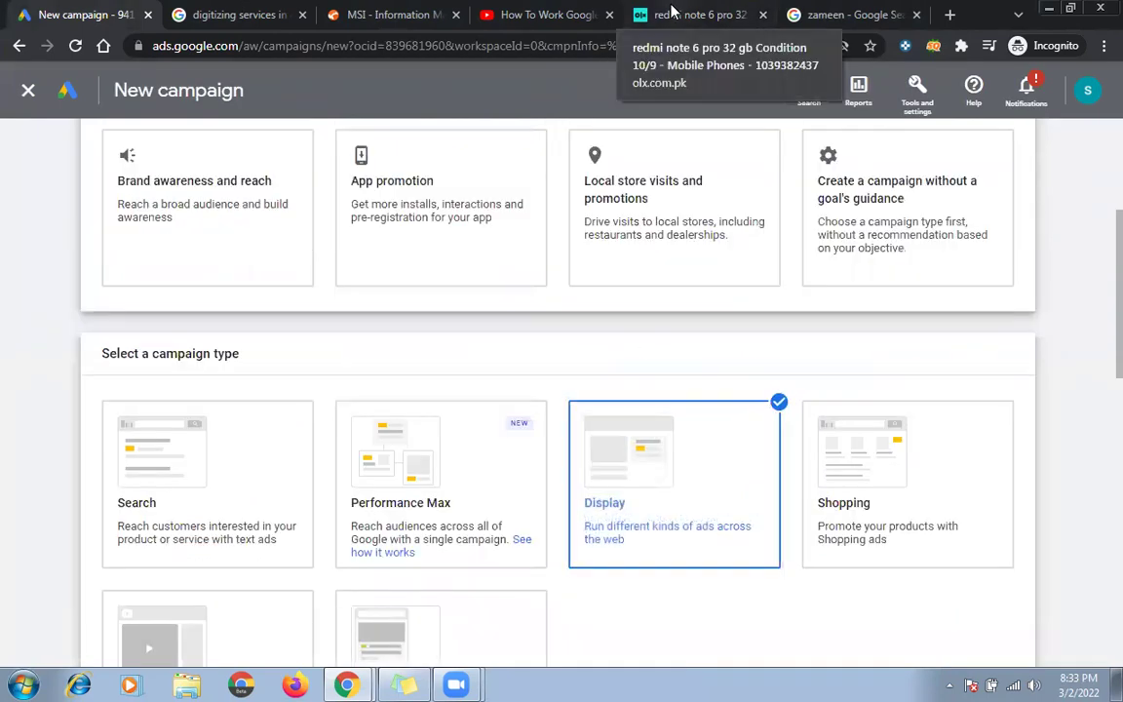
- Examine where banner ads are placed across the Redmi Note 6 Pro listing page on OLX
left_click(671, 10)
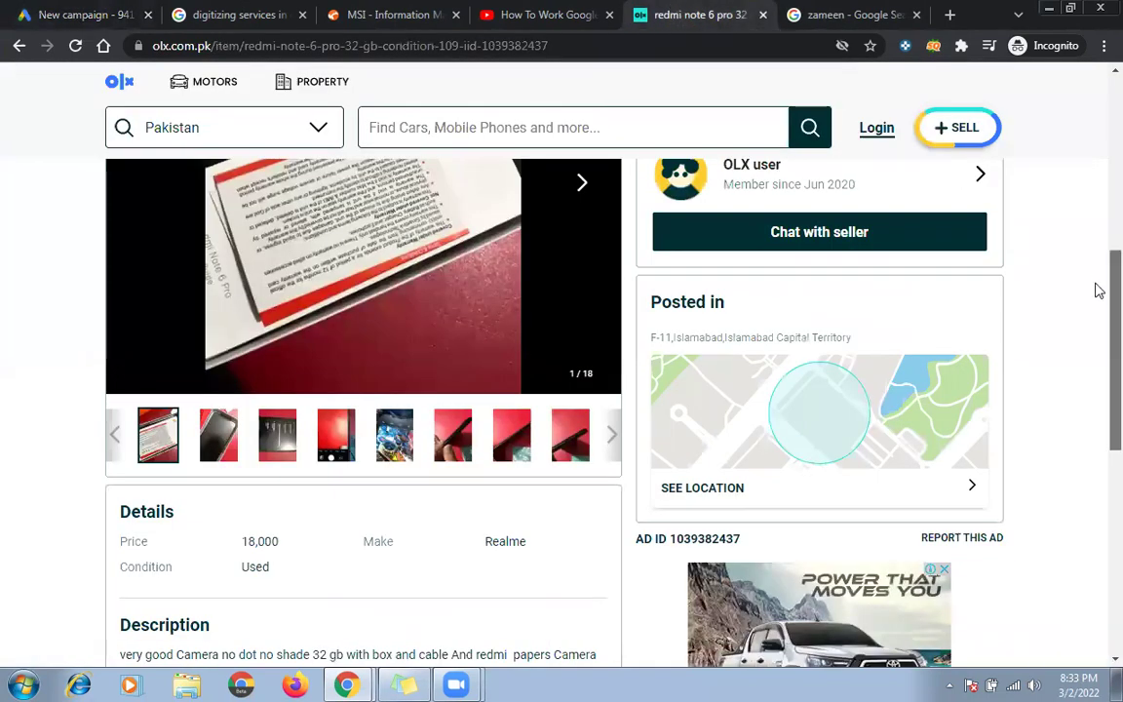
scroll(1096, 293, "down", 2)
scroll(1073, 107, "up", 6)
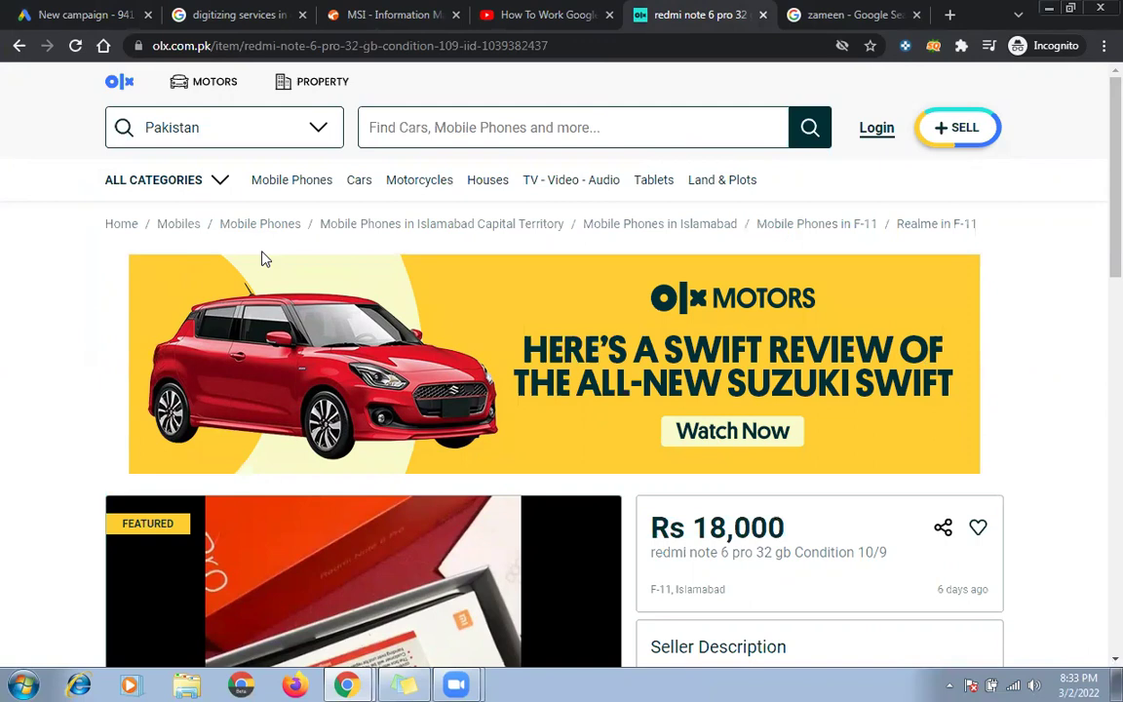
left_click_drag(1099, 159, 1099, 430)
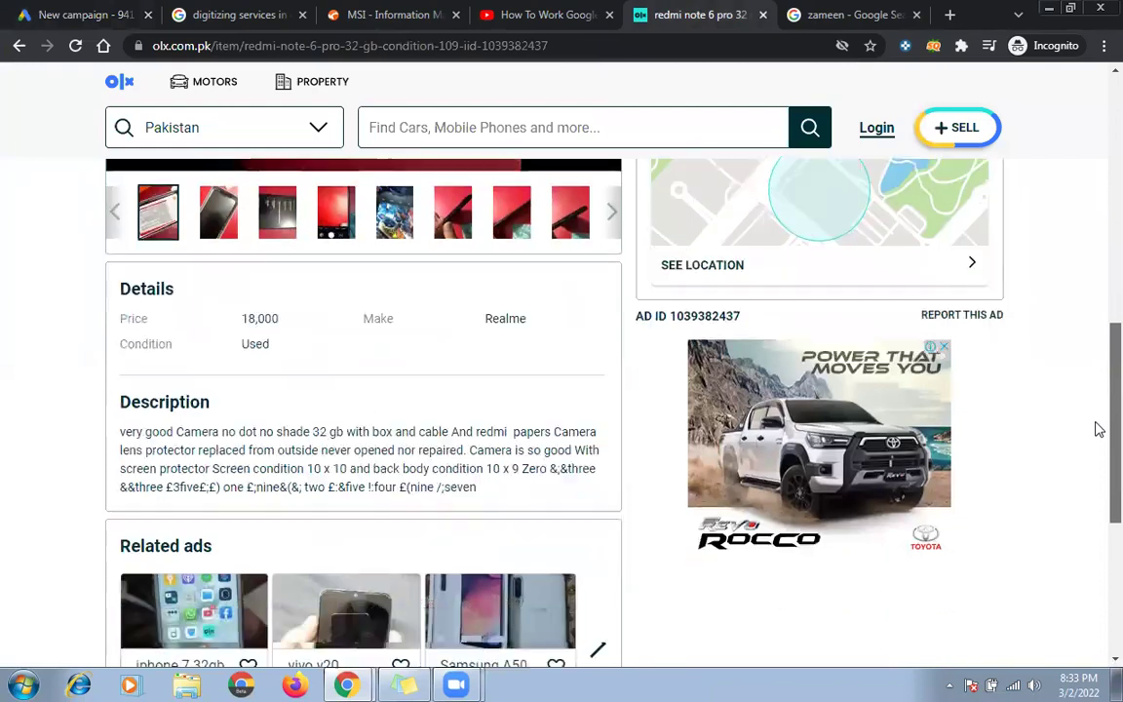
scroll(1099, 430, "down", 4)
scroll(1096, 519, "up", 1)
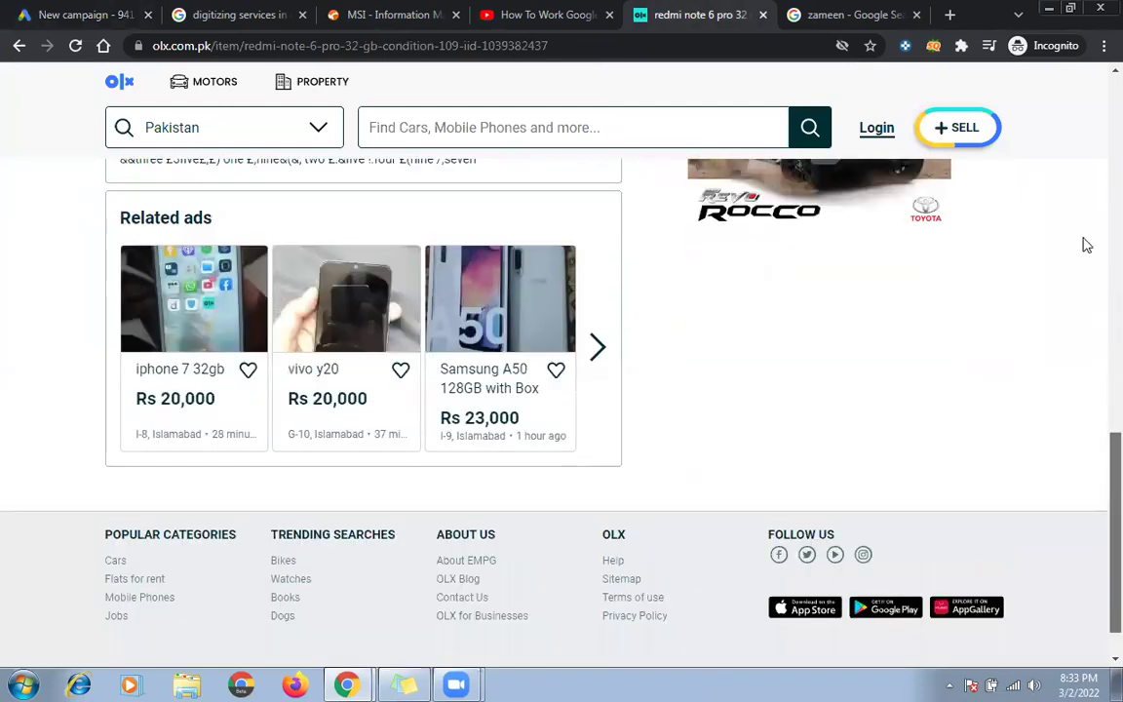
scroll(1087, 244, "up", 15)
scroll(1096, 486, "down", 12)
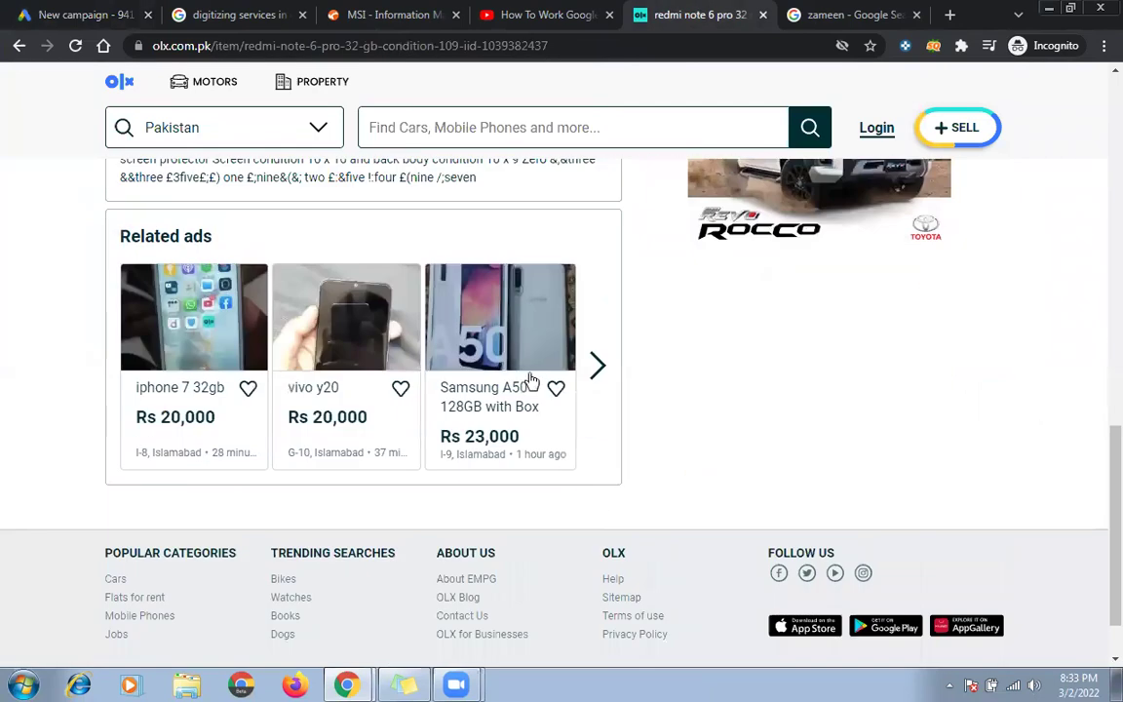
- Open the related "Samsung A50 128GB with Box" listing and examine the display ads on its page
left_click(473, 398)
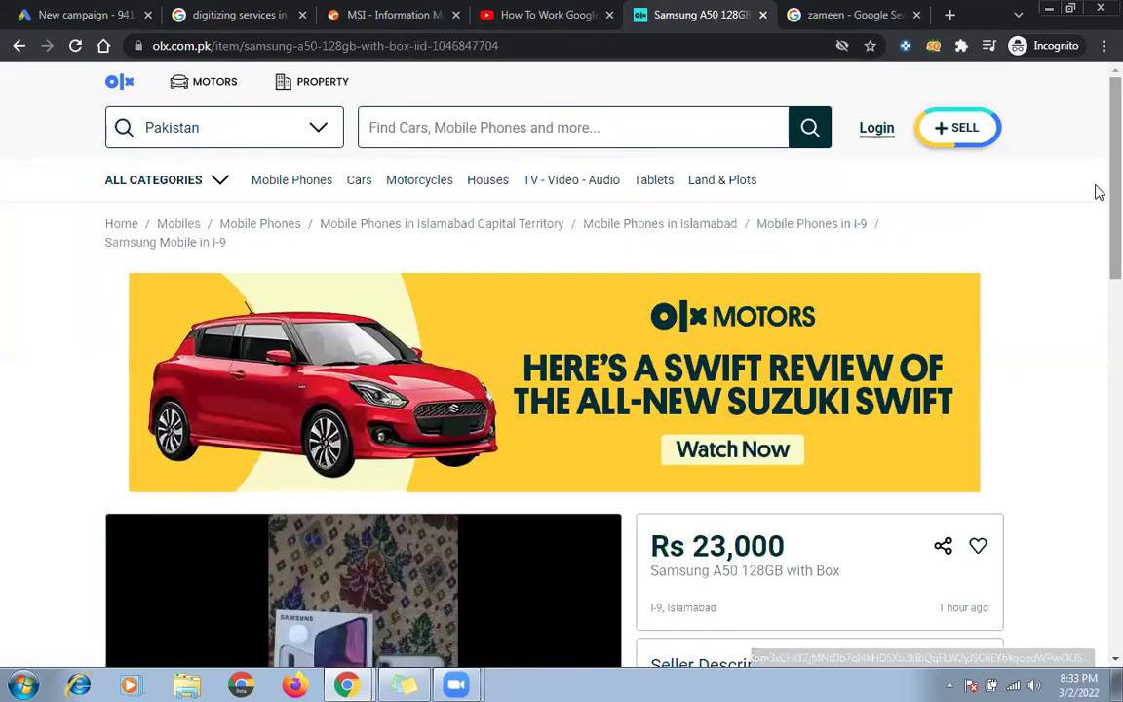
scroll(1096, 306, "down", 3)
scroll(1096, 395, "down", 3)
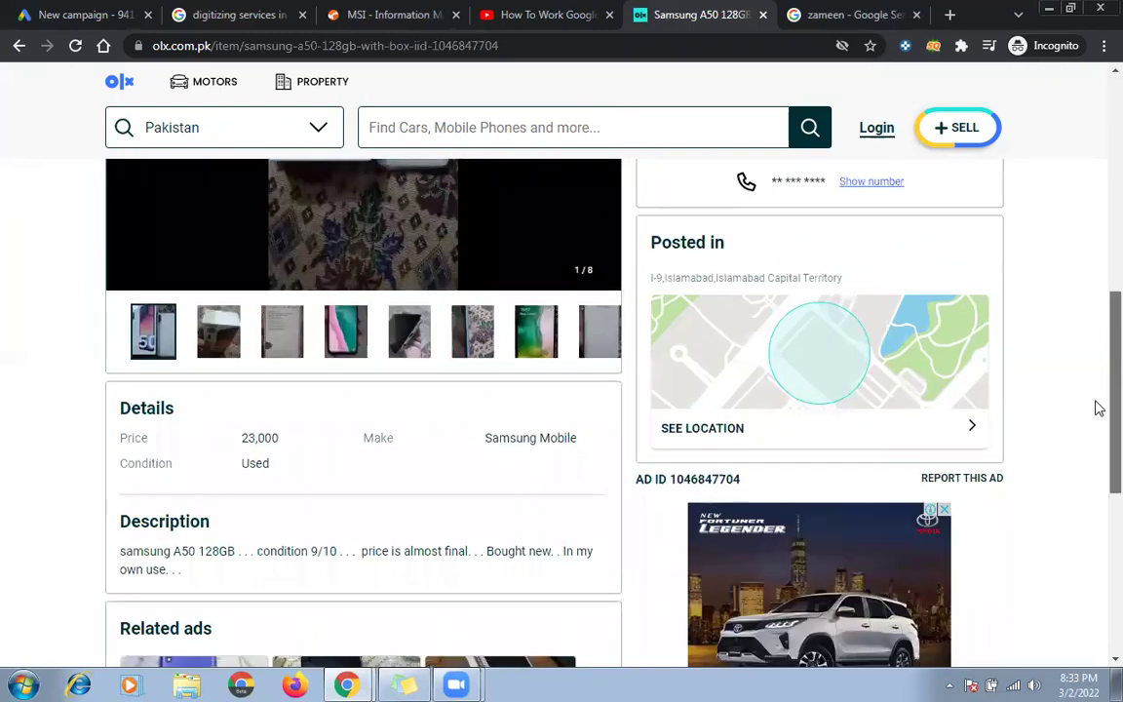
scroll(1096, 429, "down", 2)
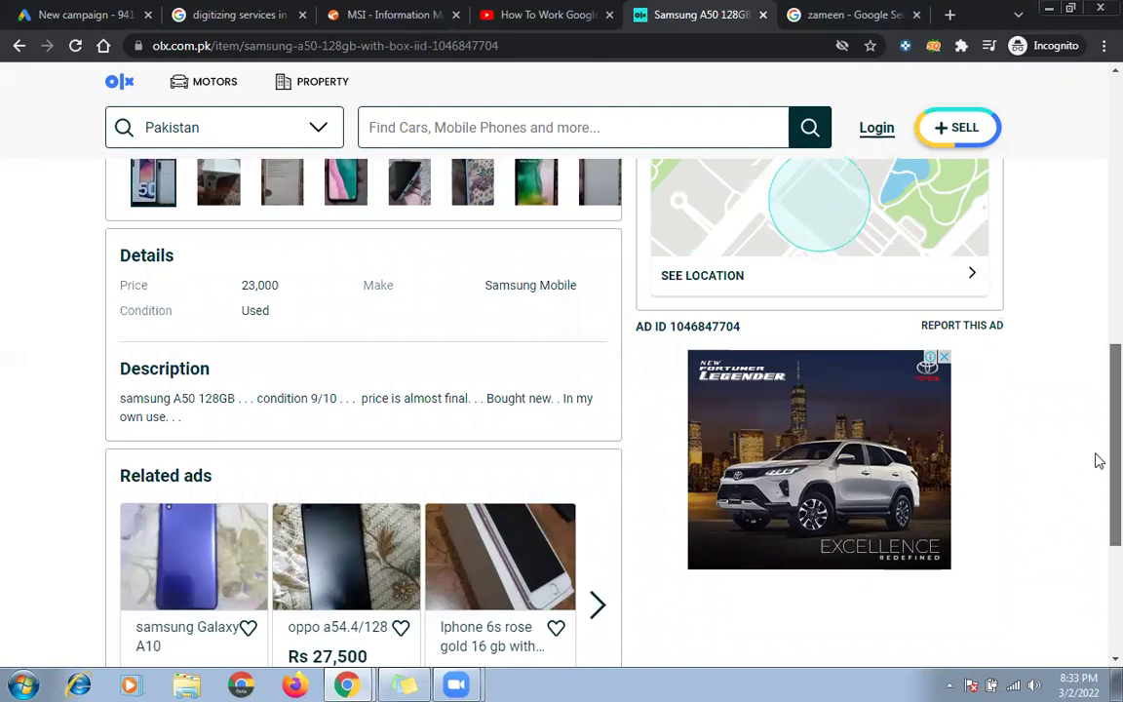
scroll(1096, 478, "down", 2)
- Return to Google Ads and select Shopping as the campaign type, reviewing its linked account and country settings
left_click(84, 15)
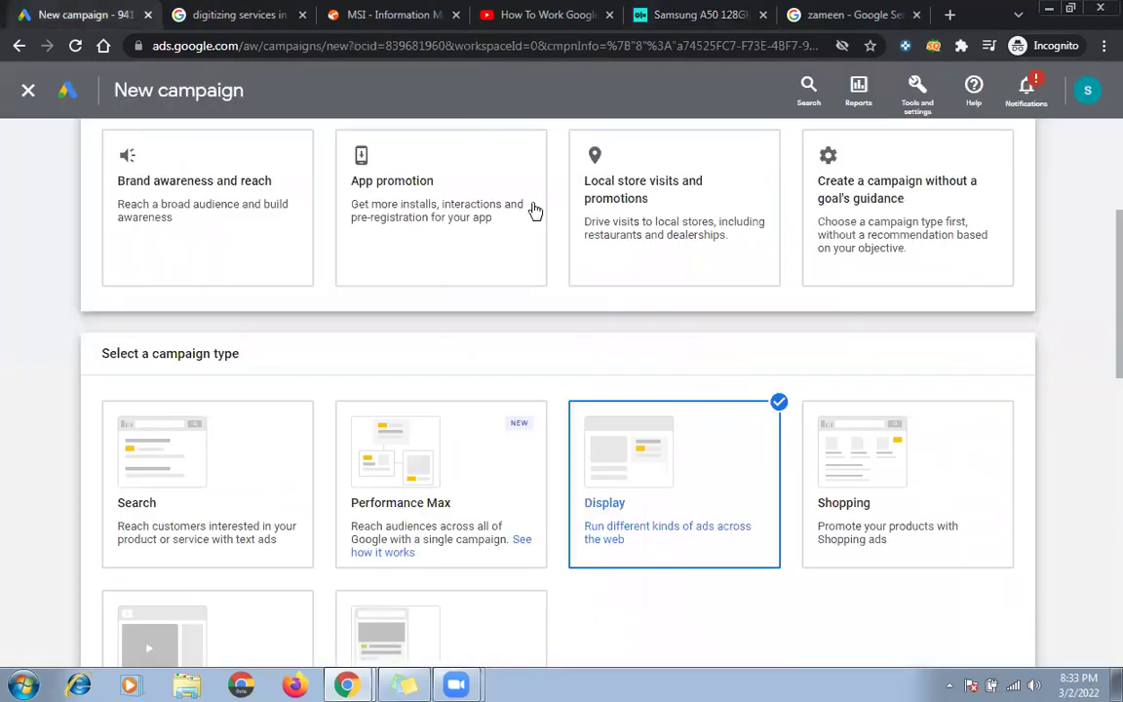
left_click(869, 472)
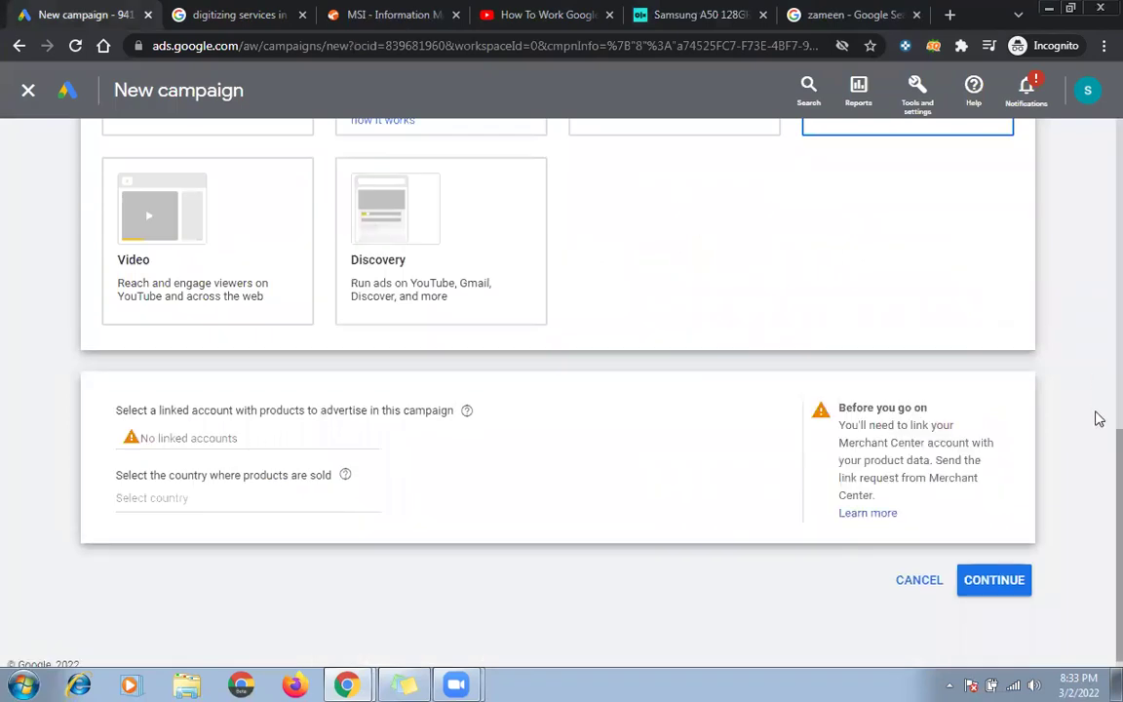
scroll(1099, 419, "up", 3)
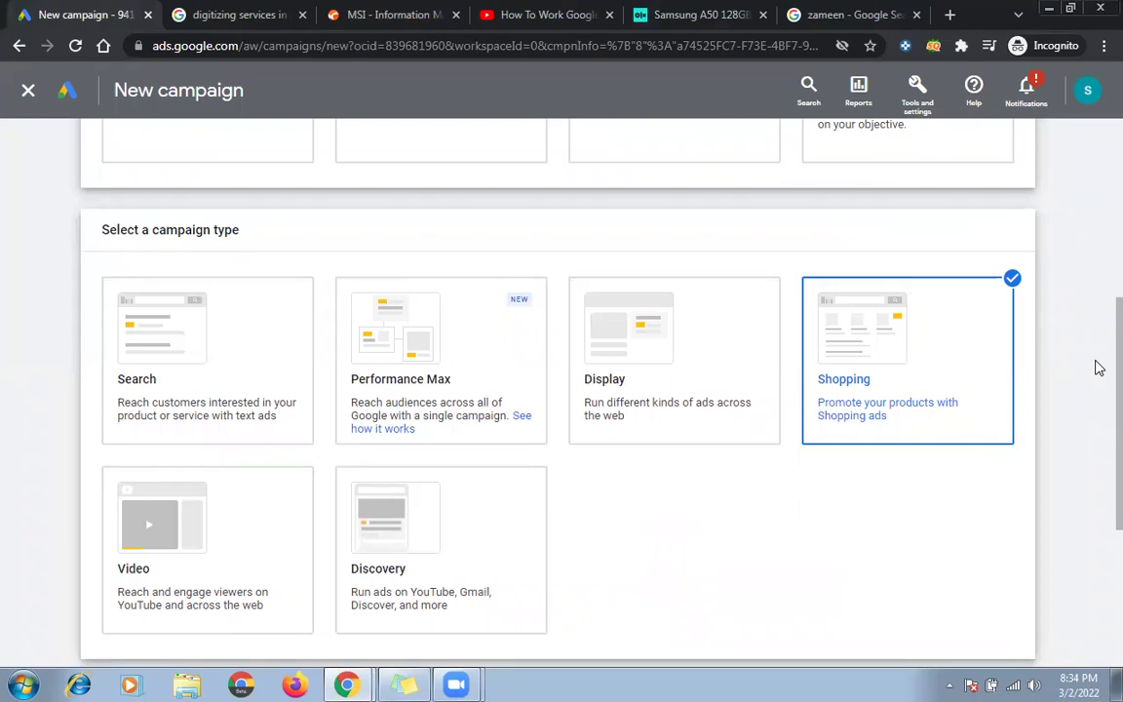
scroll(1097, 380, "down", 1)
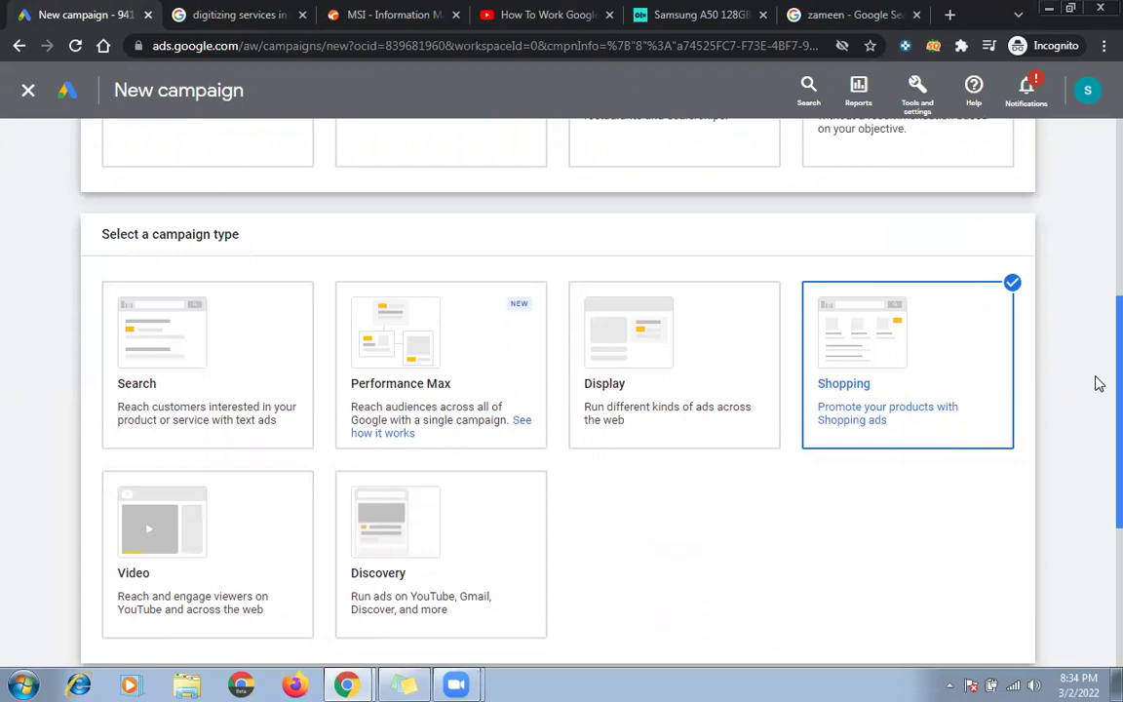
- Select Video as the campaign type and review its Drive conversions section
left_click(169, 508)
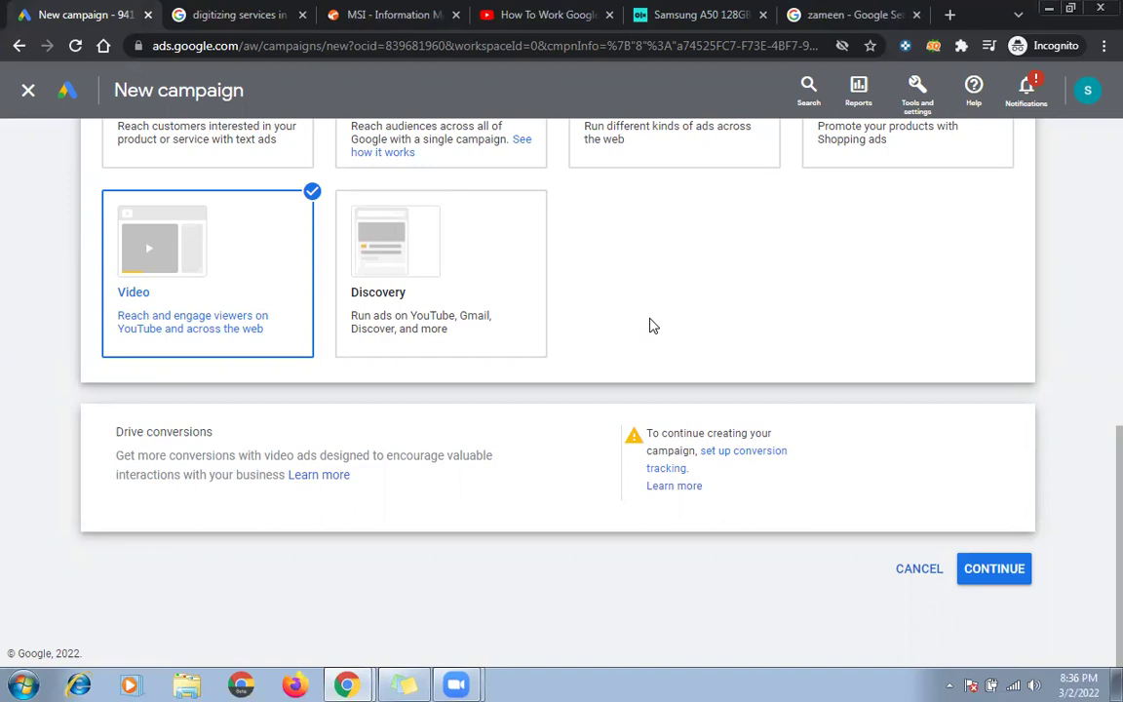
scroll(827, 190, "up", 2)
mouse_move(1096, 421)
left_mouse_down()
mouse_move(1099, 450)
mouse_move(1099, 421)
left_mouse_up()
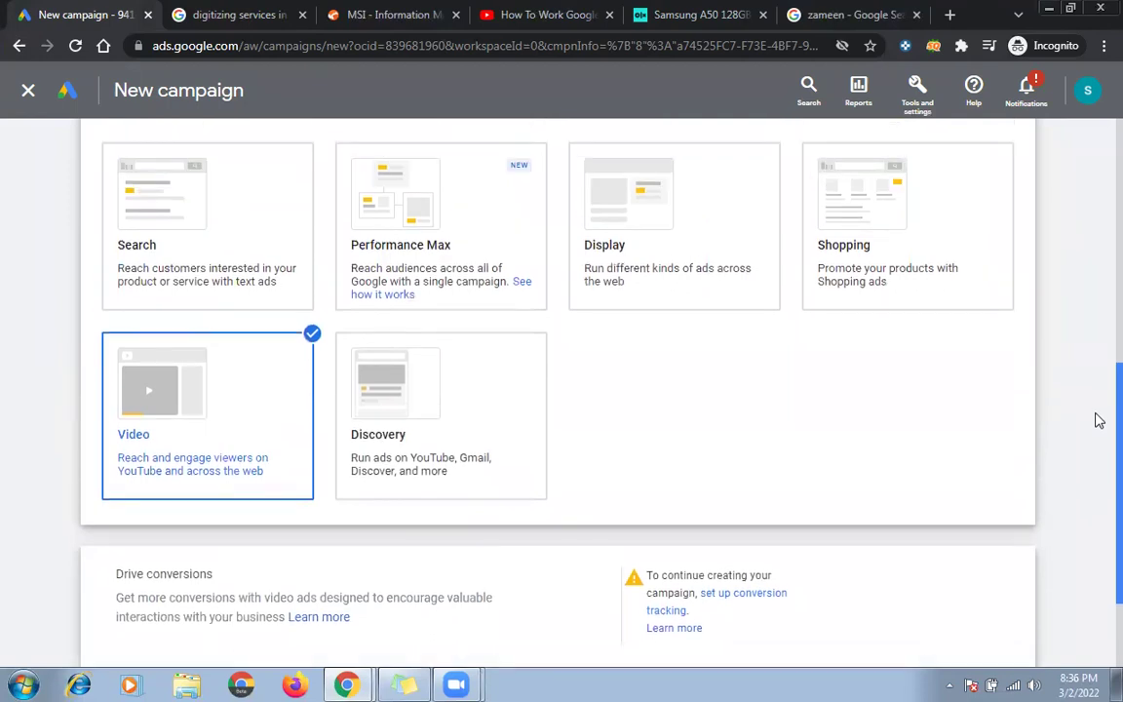
left_click_drag(1099, 421, 1099, 424)
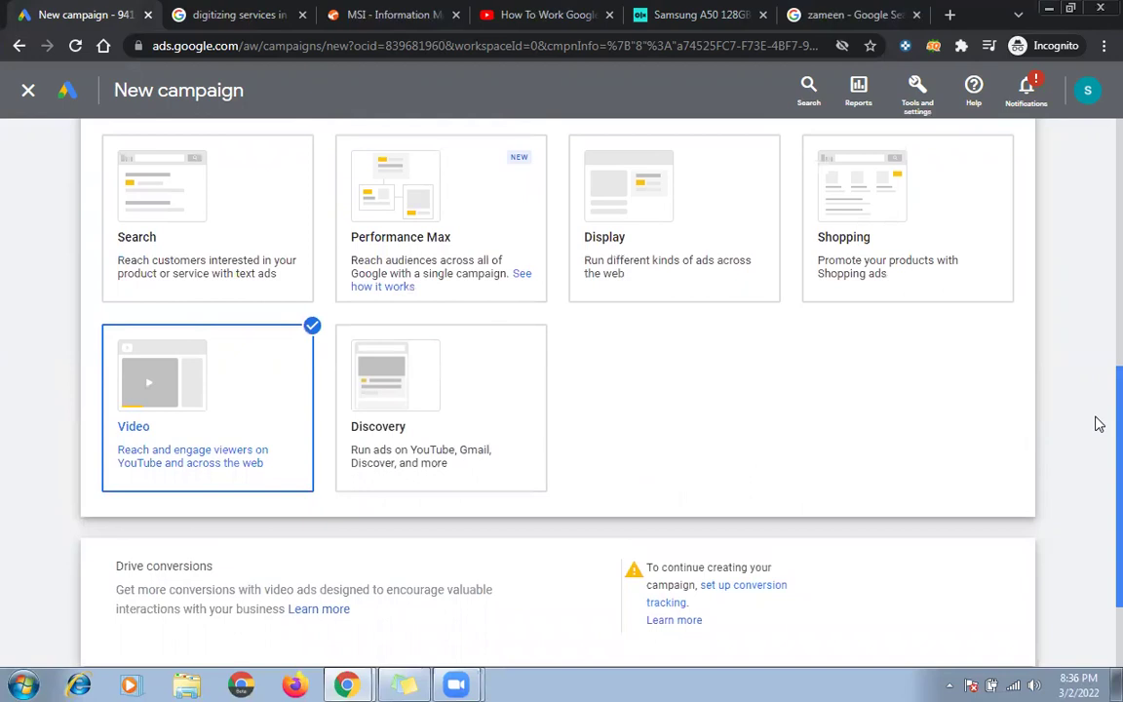
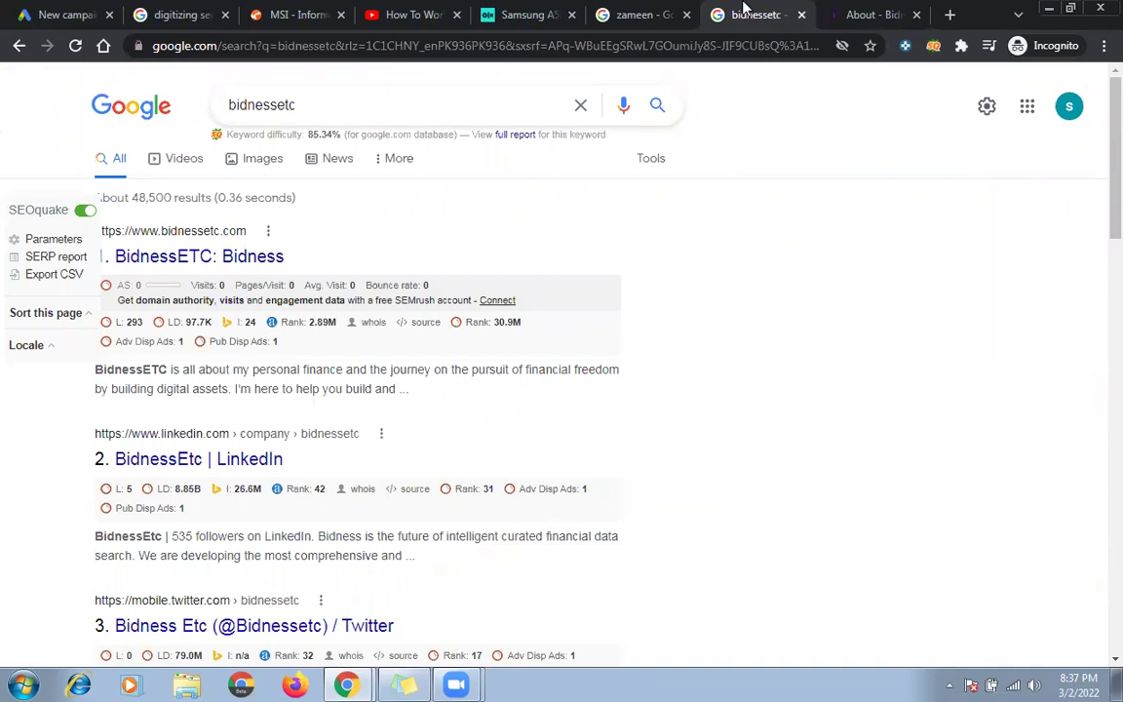
- Close the About page and the "bidnessetc" Google results, returning to the new campaign in Google Ads
left_click(864, 12)
key("ctrl+w")
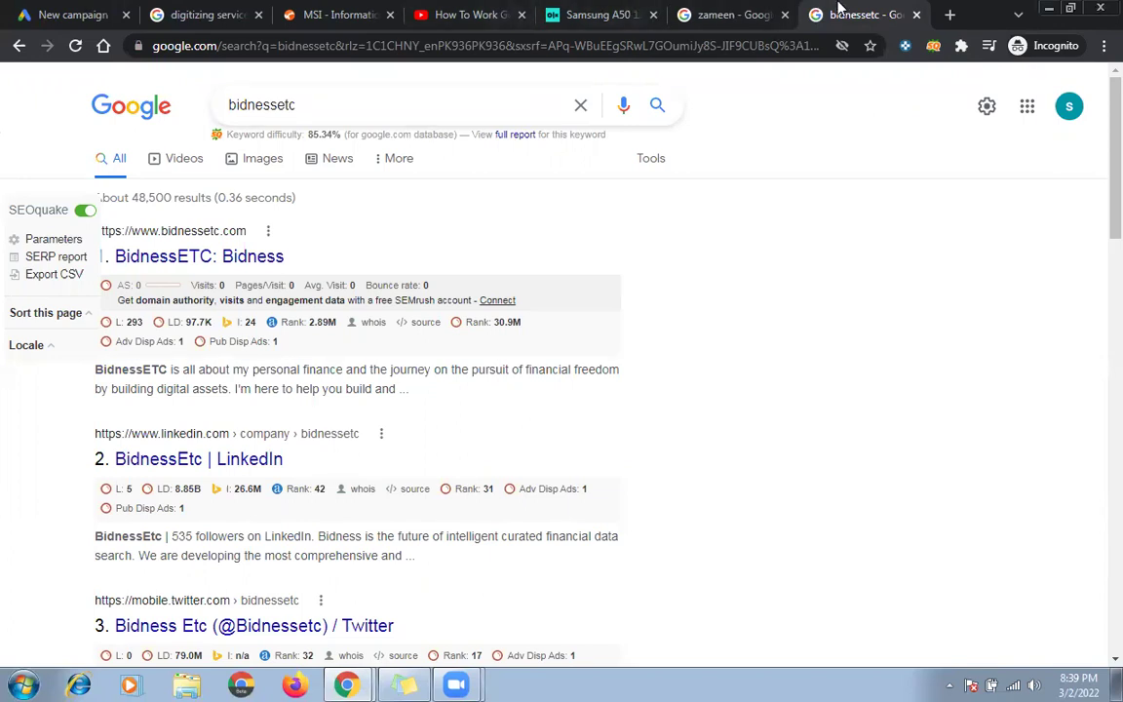
key("ctrl+w")
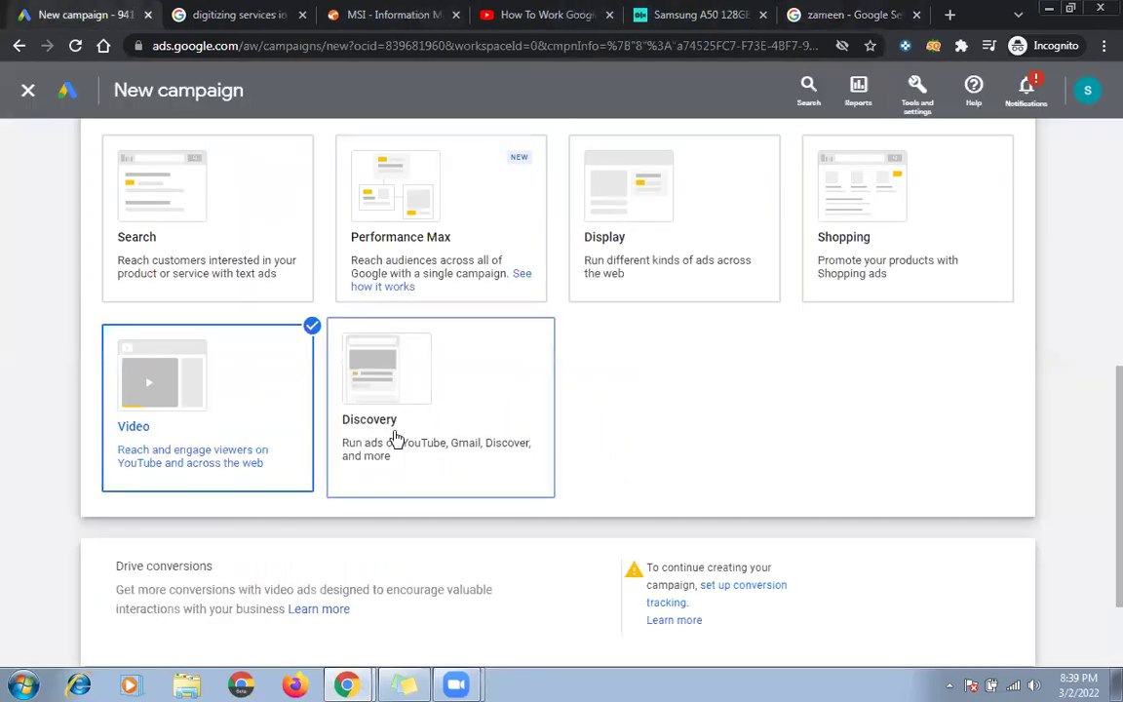
- Select Discovery as the campaign type and switch to the Gmail inbox to see where such ads run
left_click(448, 470)
scroll(426, 381, "down", 4)
scroll(406, 241, "up", 4)
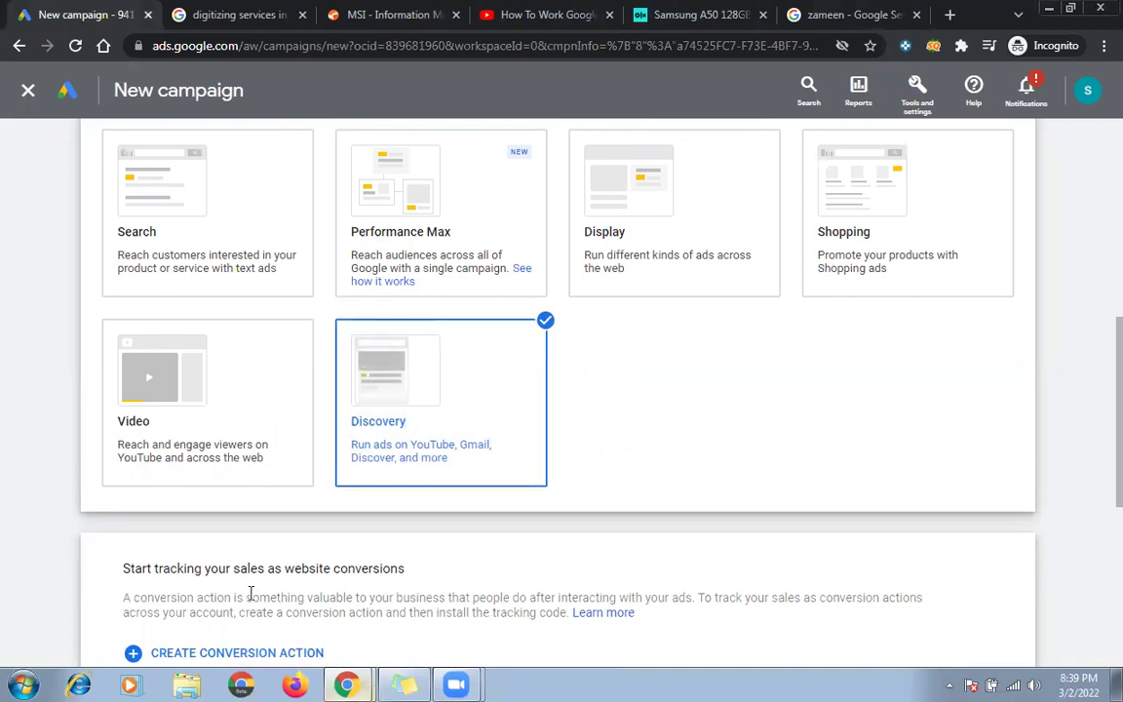
key("alt+Tab")
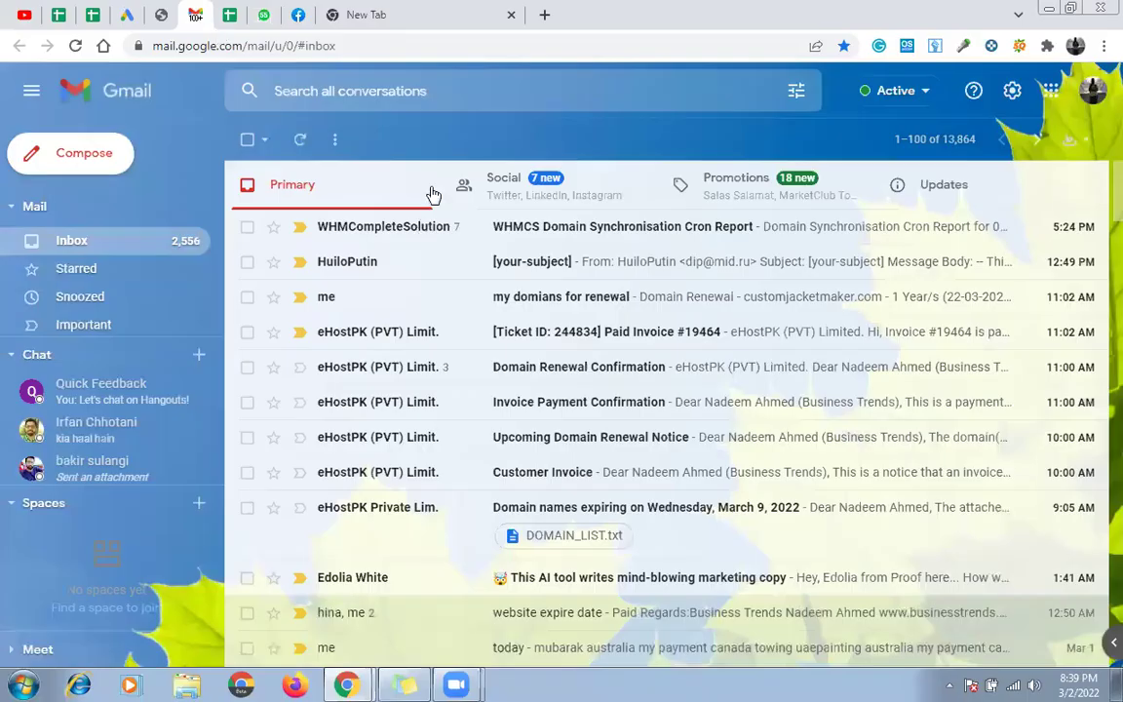
- Check the Social category in Gmail, then review the Discovery campaign's conversion, website and campaign name sections in Google Ads
left_click(528, 191)
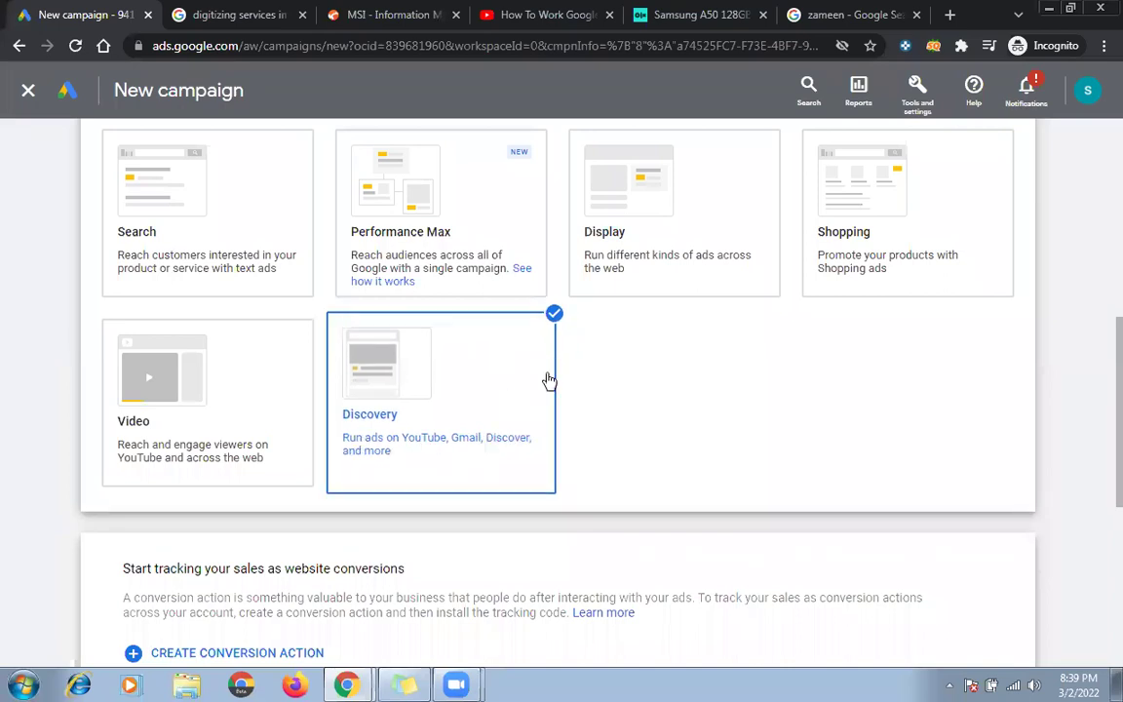
scroll(574, 377, "down", 2)
scroll(597, 346, "down", 2)
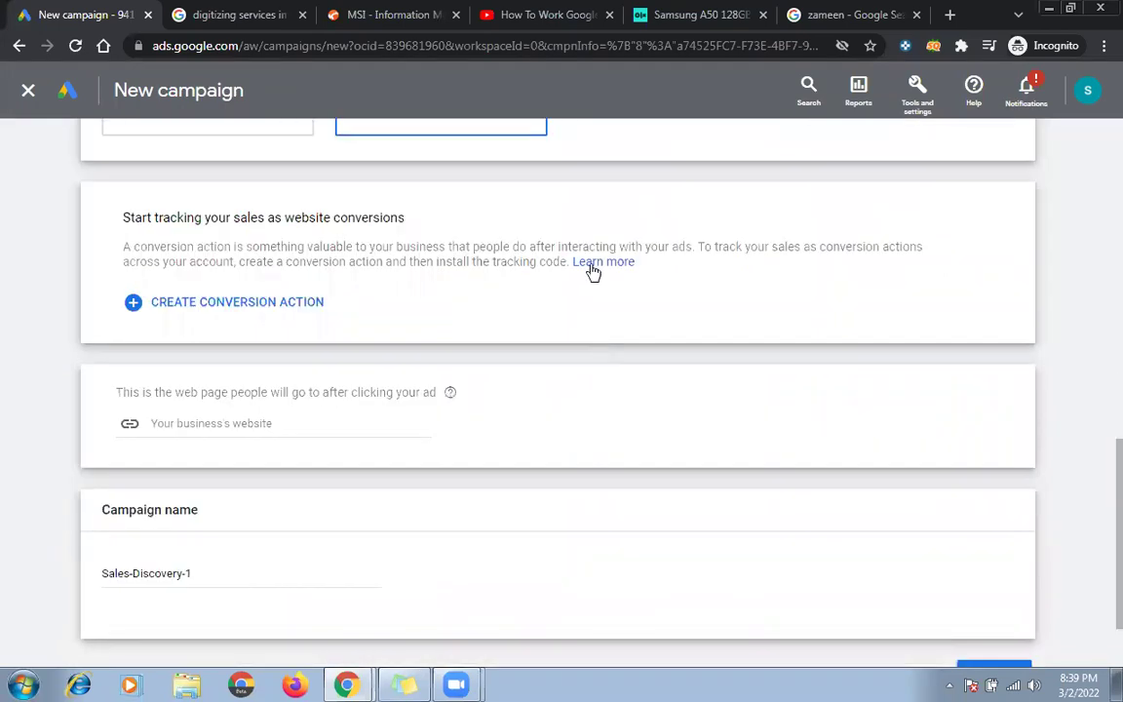
scroll(592, 271, "up", 5)
scroll(599, 257, "up", 5)
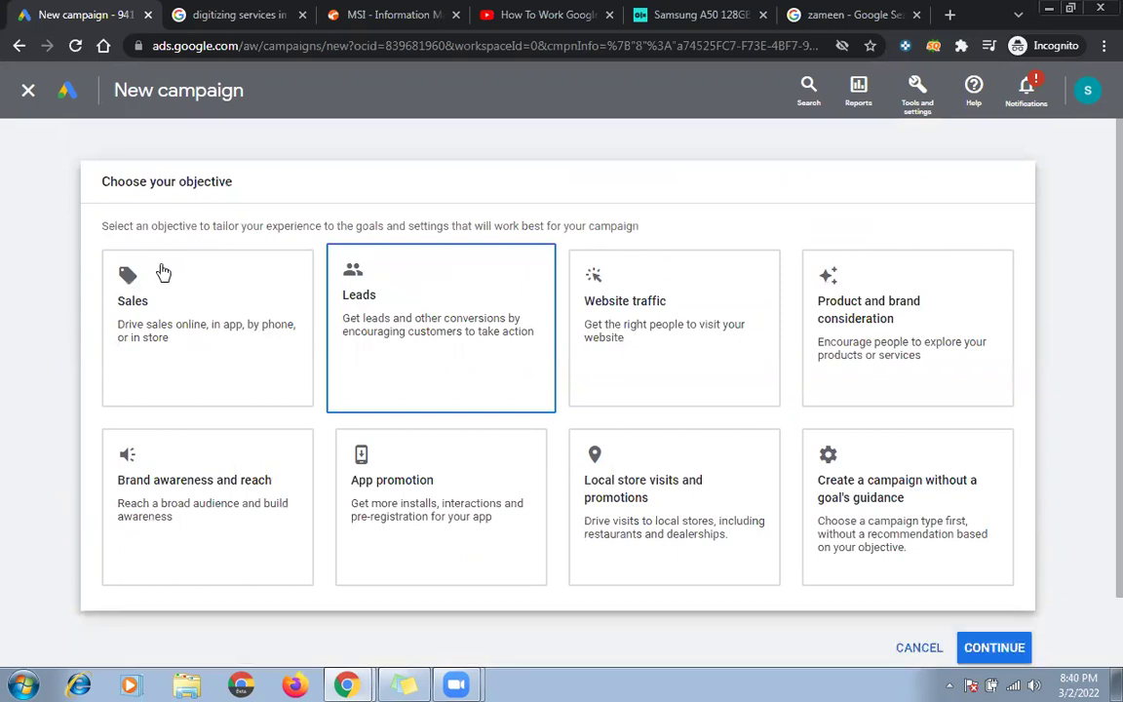
- Look through the list of available Google Ads accounts, then close it
left_click(1093, 93)
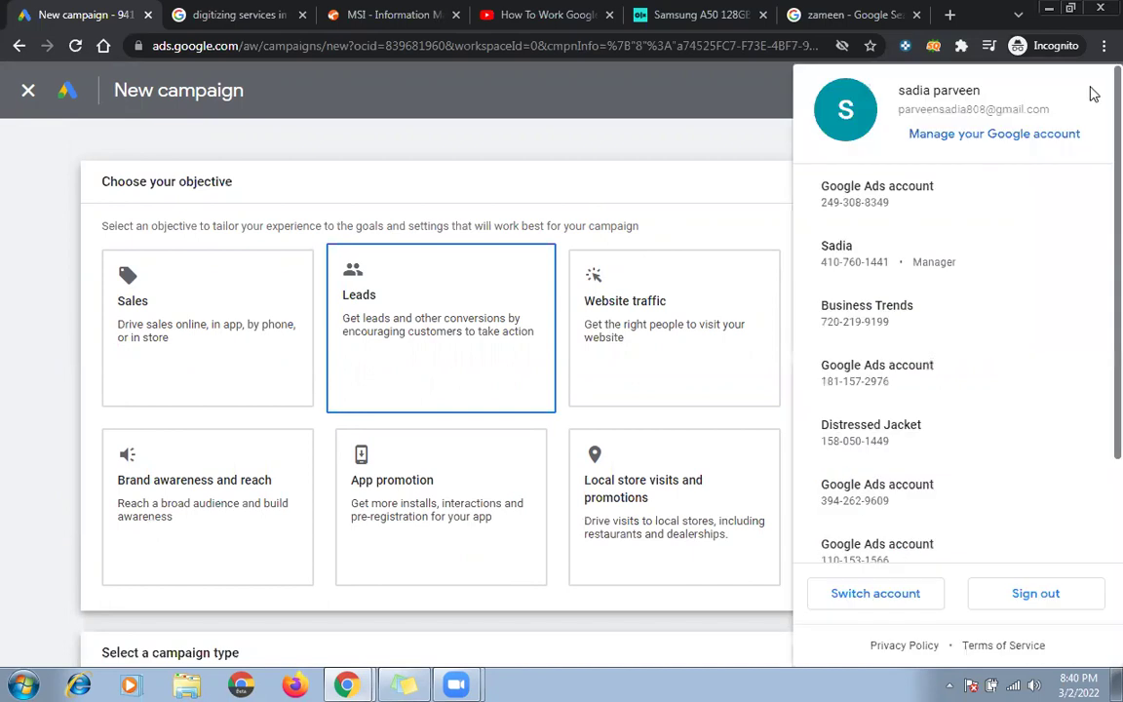
scroll(1079, 369, "down", 2)
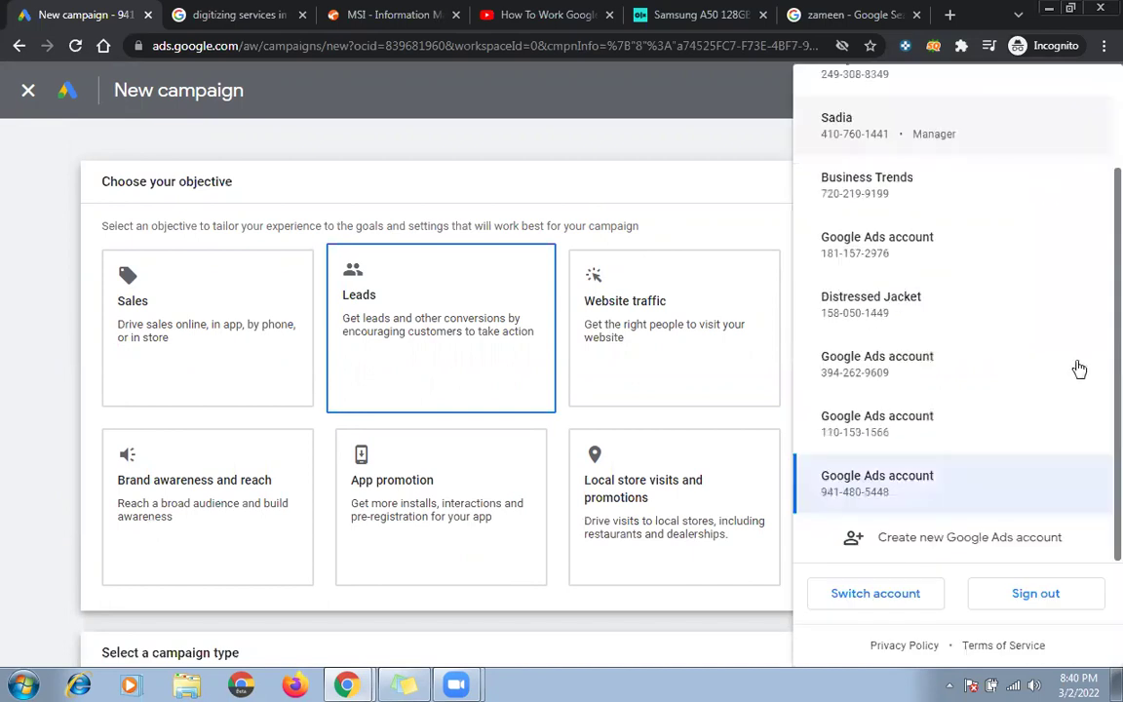
left_click(746, 191)
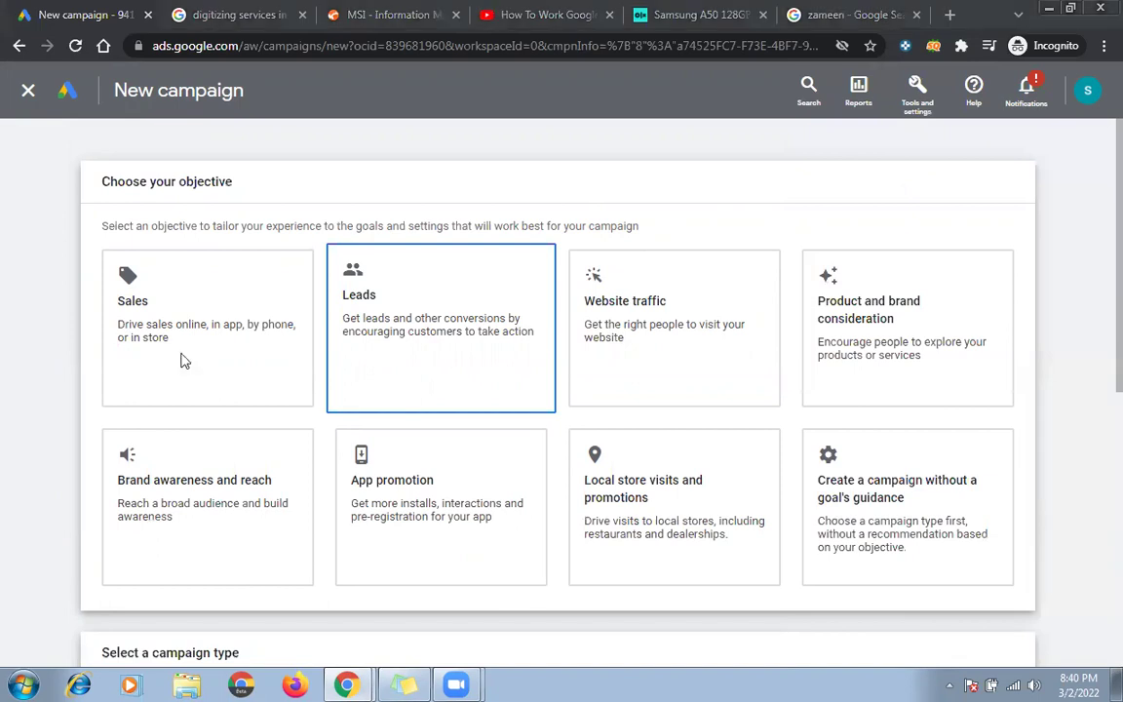
- Review the campaign types offered below the objectives, from Search to Discovery
scroll(184, 356, "down", 3)
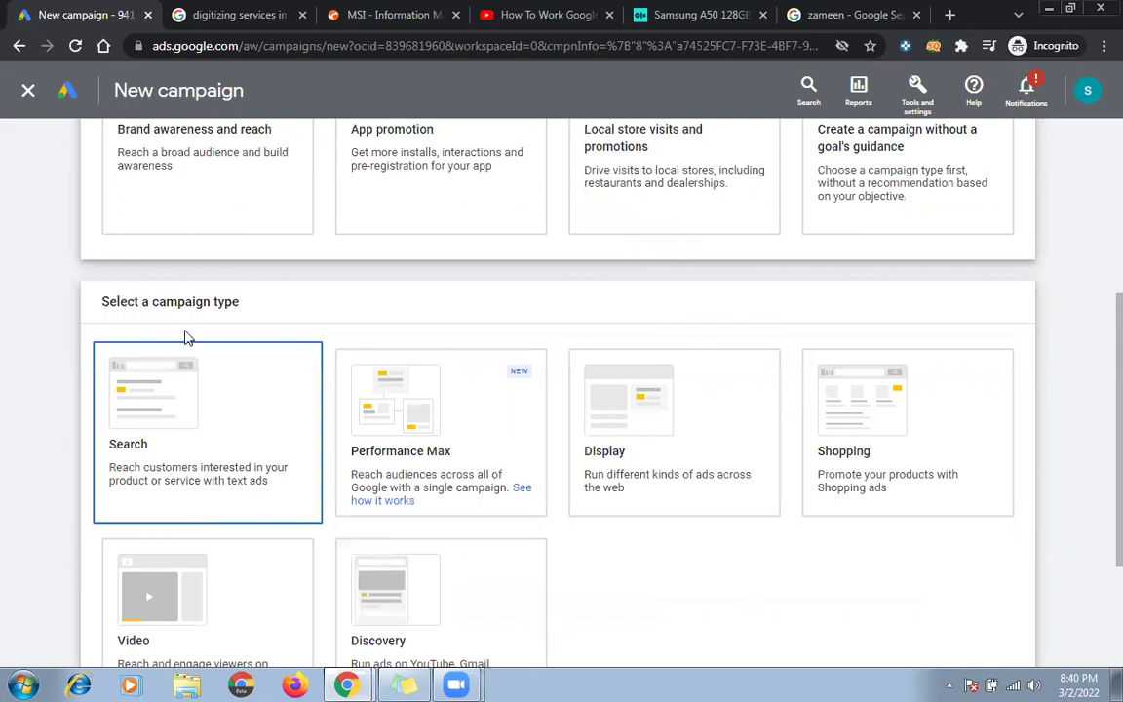
left_click(188, 350)
left_click(345, 370)
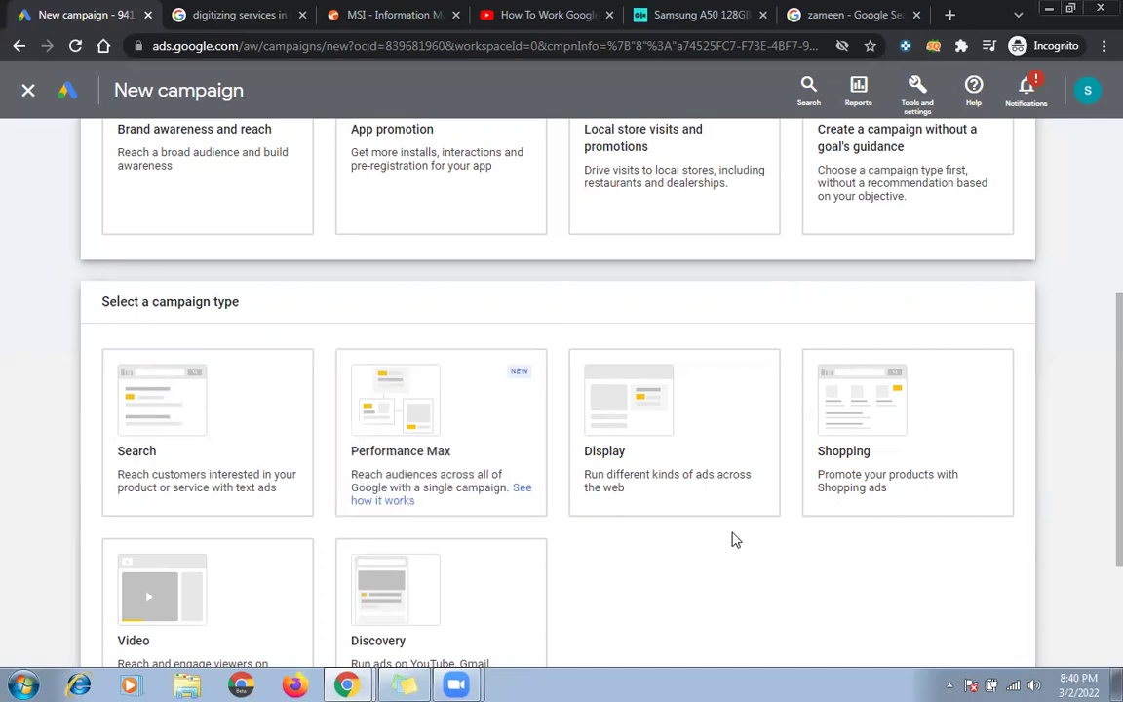
scroll(735, 539, "down", 1)
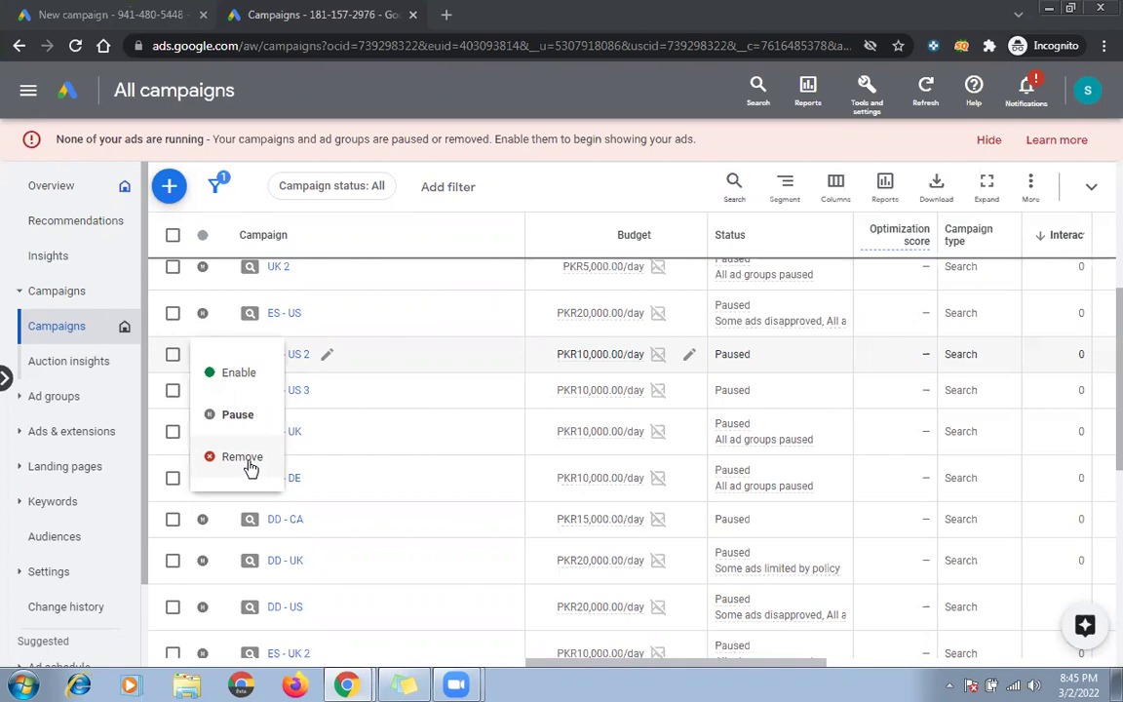
- Dismiss the status options of the ES - US 2 campaign and open two other Google Ads accounts in separate browser tabs
left_click(588, 195)
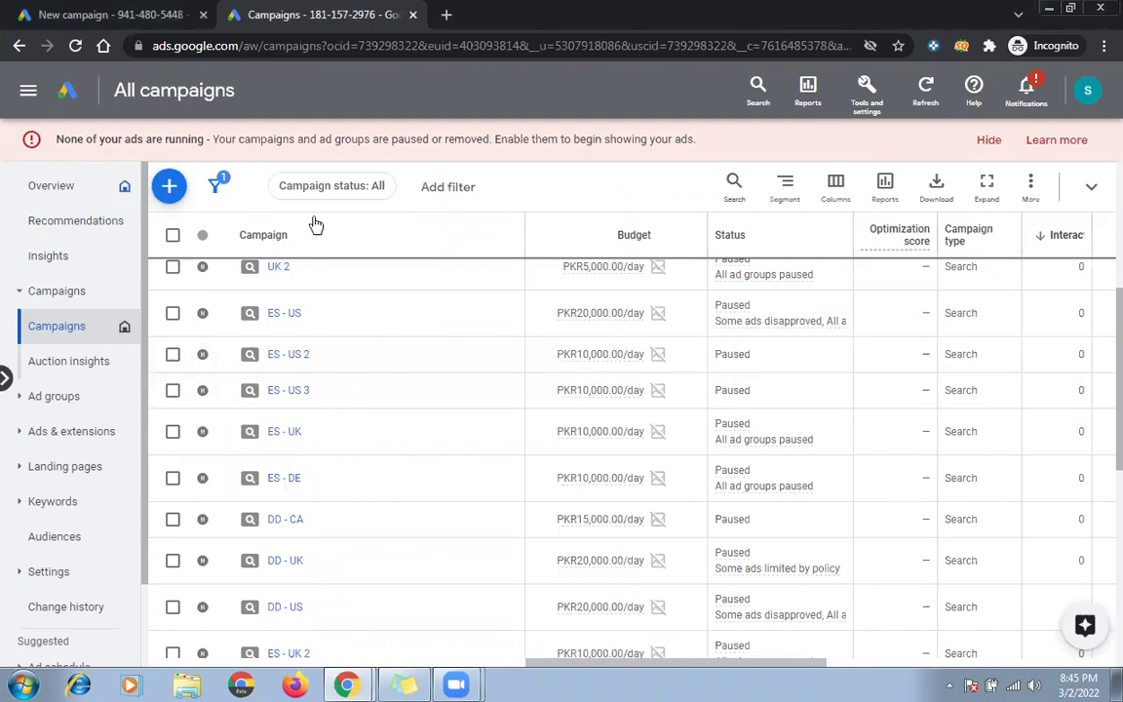
scroll(316, 292, "up", 5)
left_click(1088, 92)
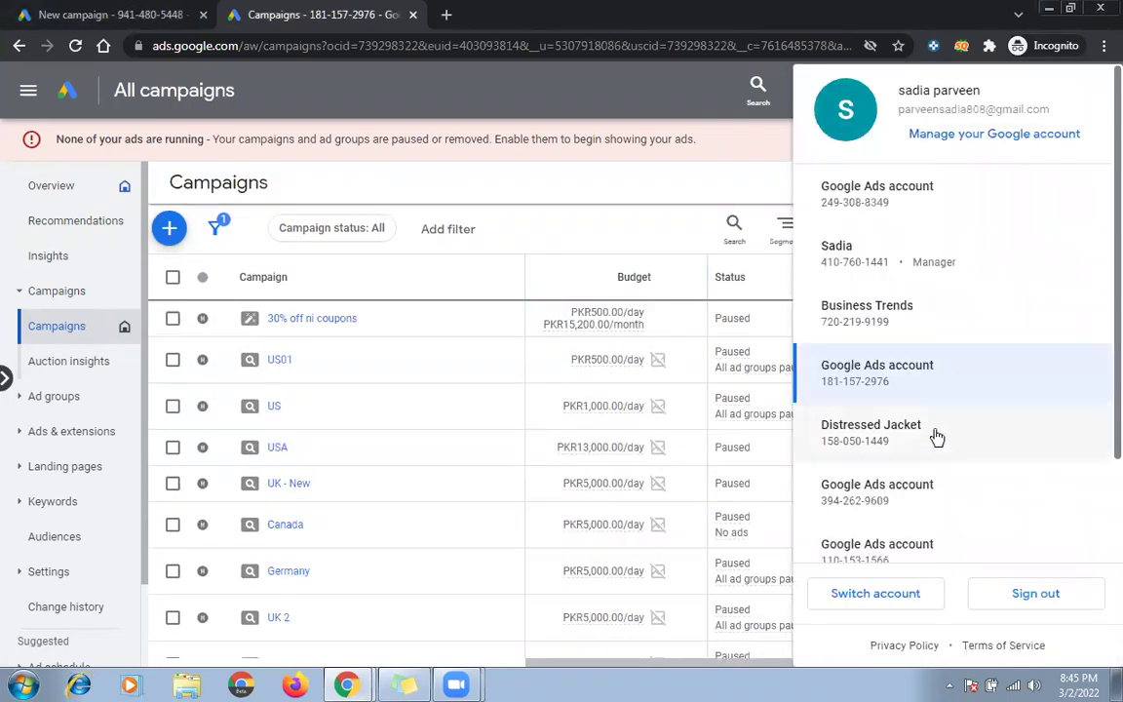
scroll(946, 448, "down", 1)
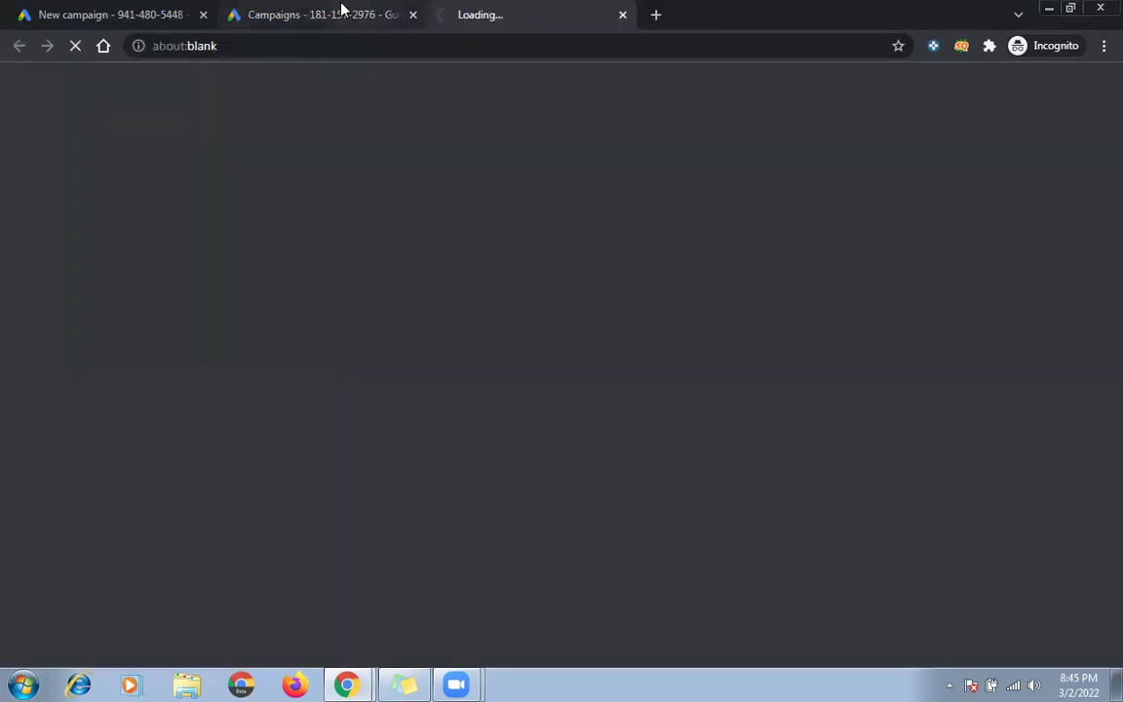
left_click(336, 13)
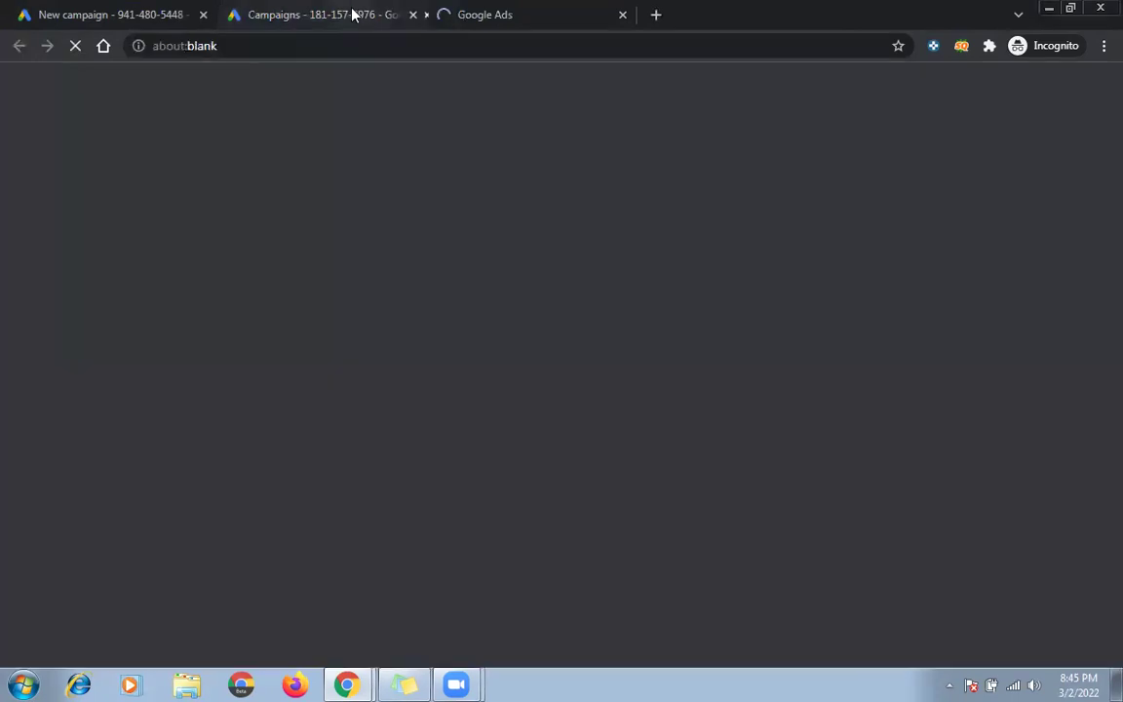
left_click(351, 13)
scroll(921, 359, "down", 1)
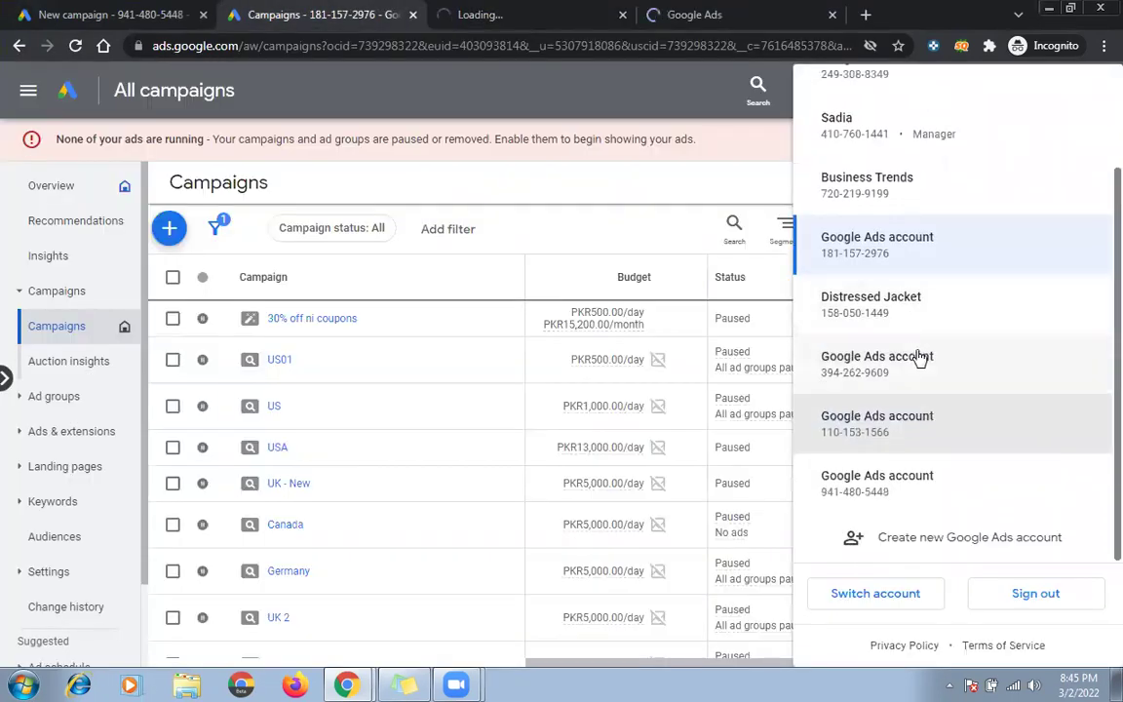
- Close the previous account's campaigns tab and bring up the first newly opened account
left_click(451, 13)
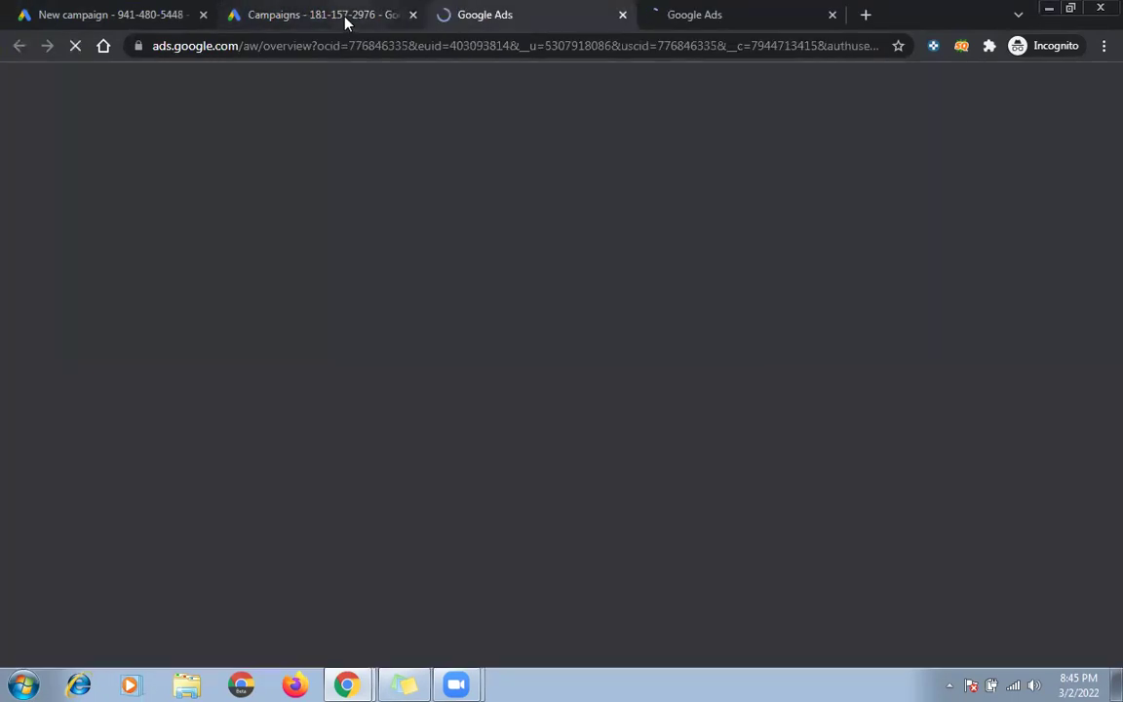
left_click(346, 20)
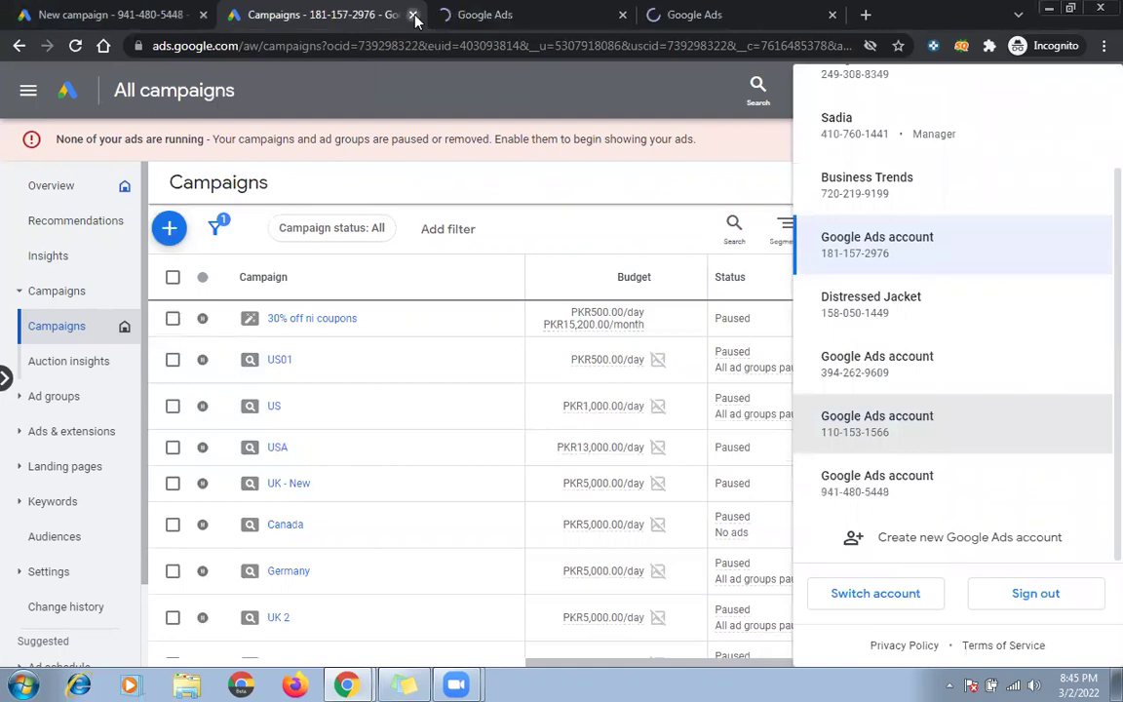
left_click(413, 15)
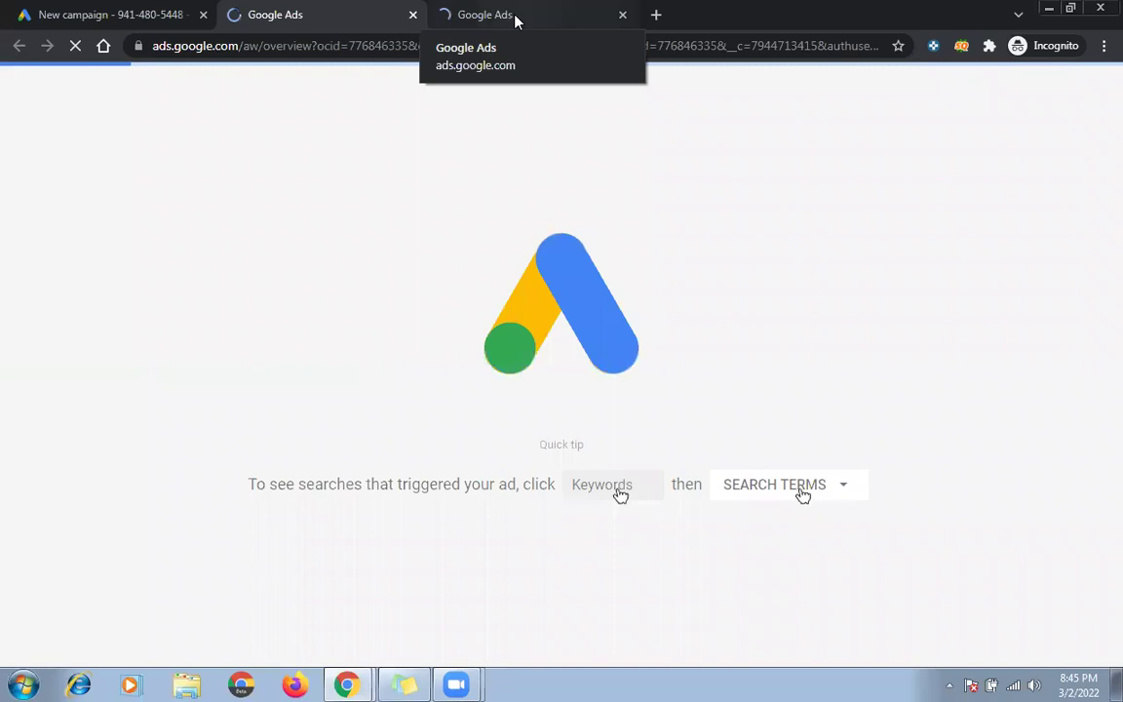
left_click(517, 19)
left_click(325, 15)
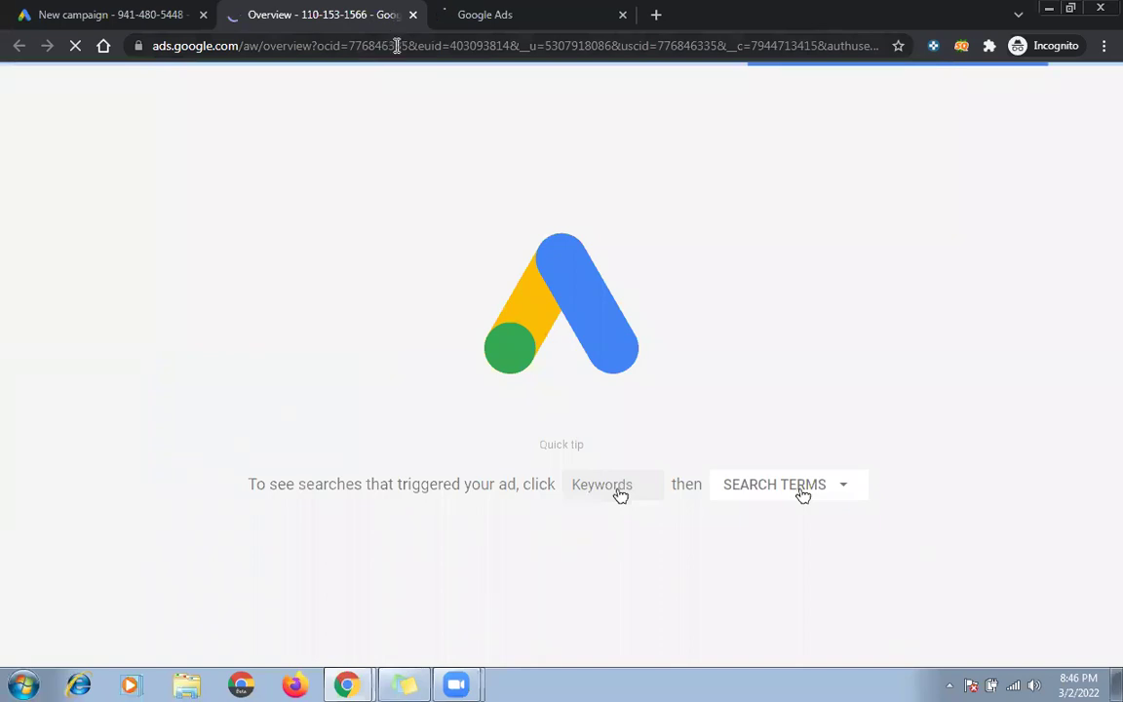
left_click_drag(381, 45, 395, 46)
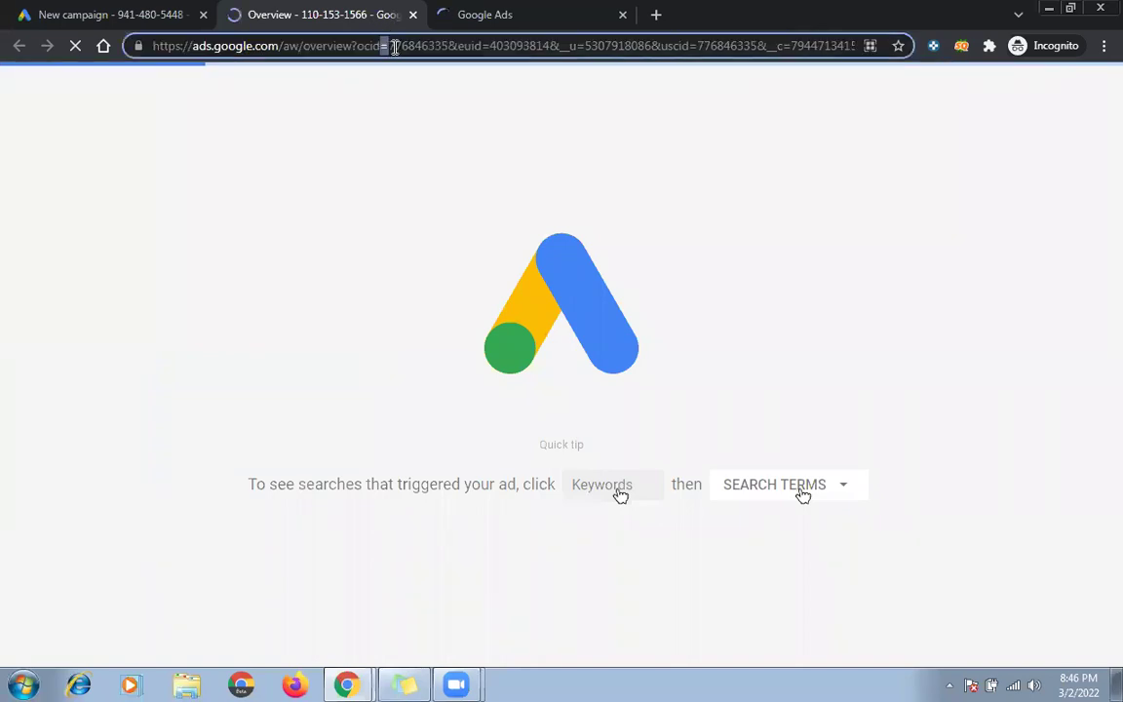
double_click(414, 45)
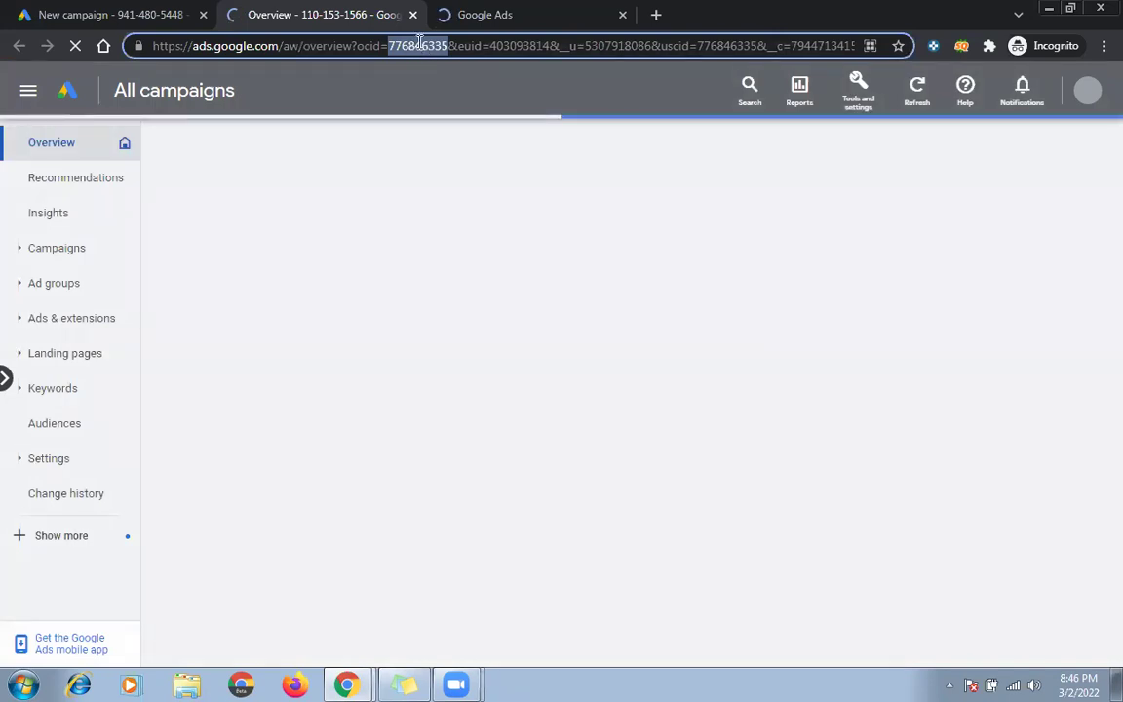
left_click(415, 44)
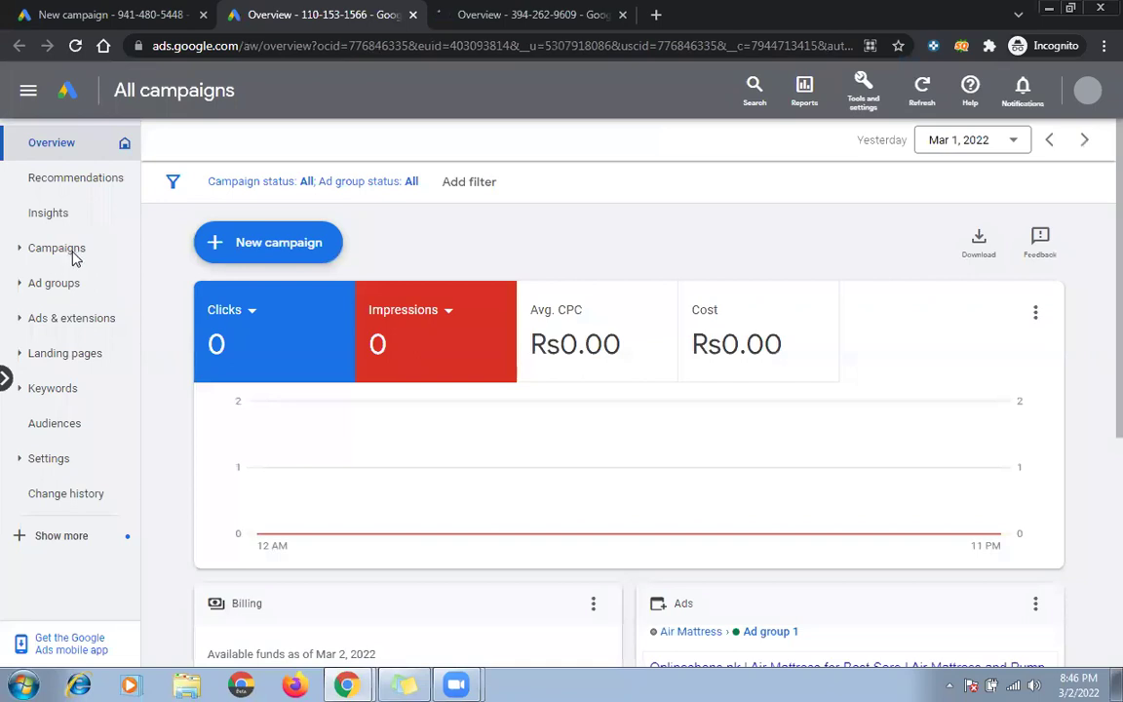
- Review the Air Mattress campaign in the account's campaign list and open the billing summary
left_click(73, 253)
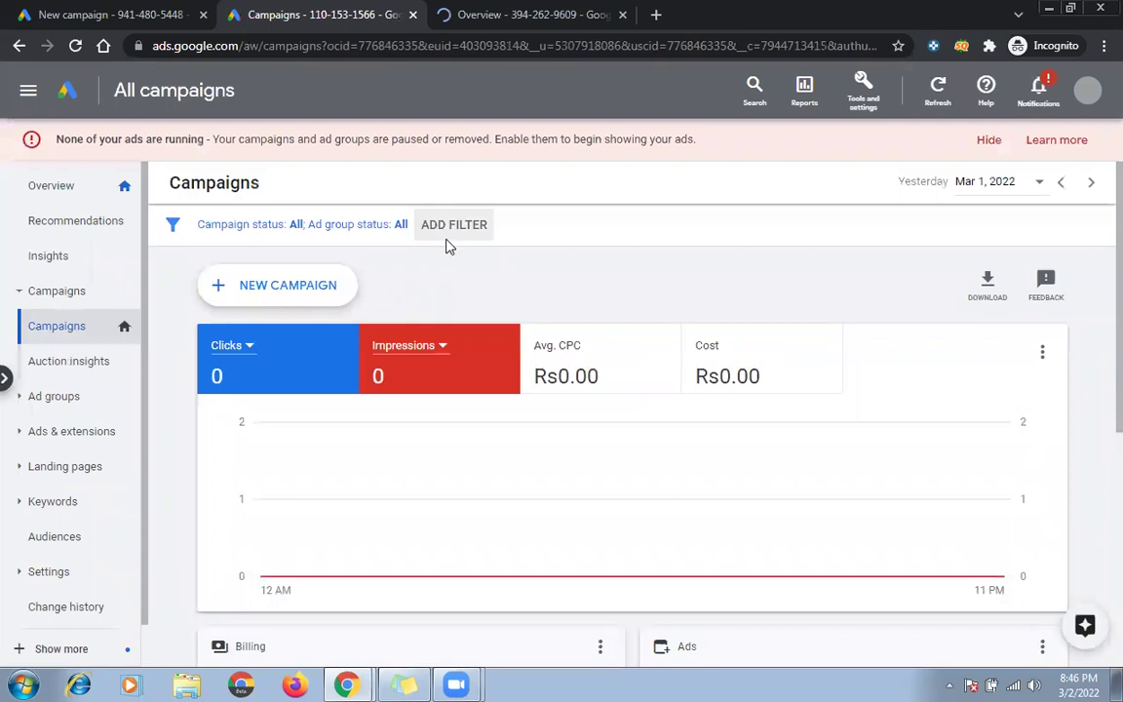
scroll(452, 259, "down", 2)
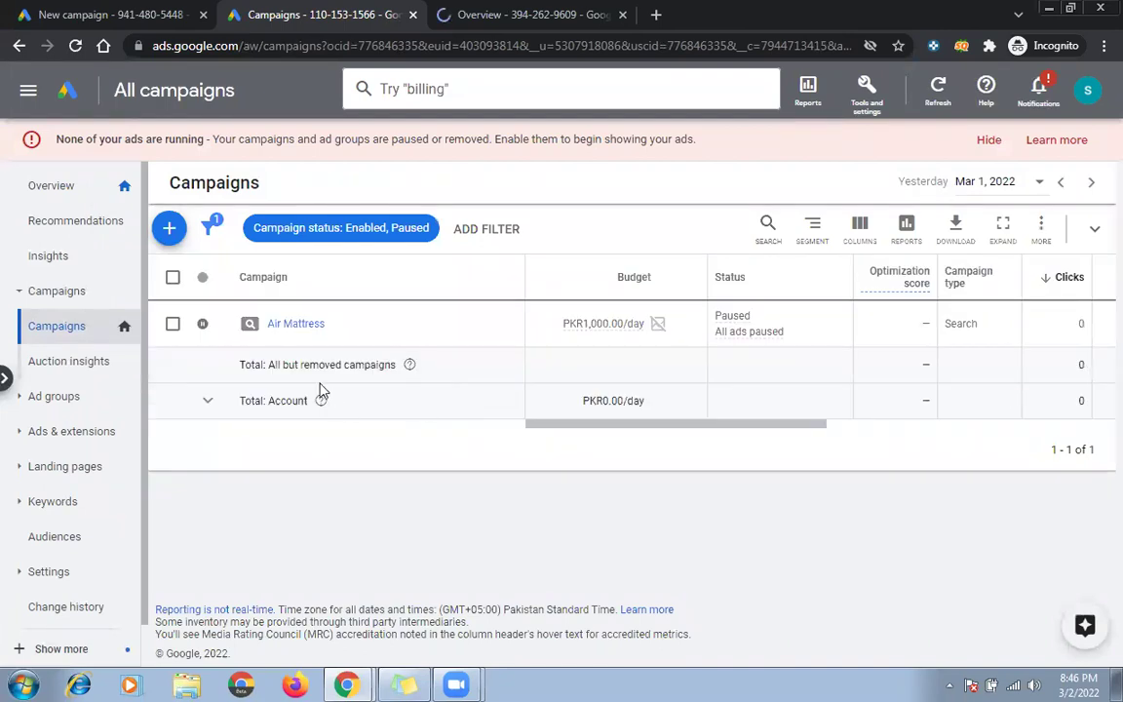
scroll(659, 434, "right", 2)
left_click(865, 90)
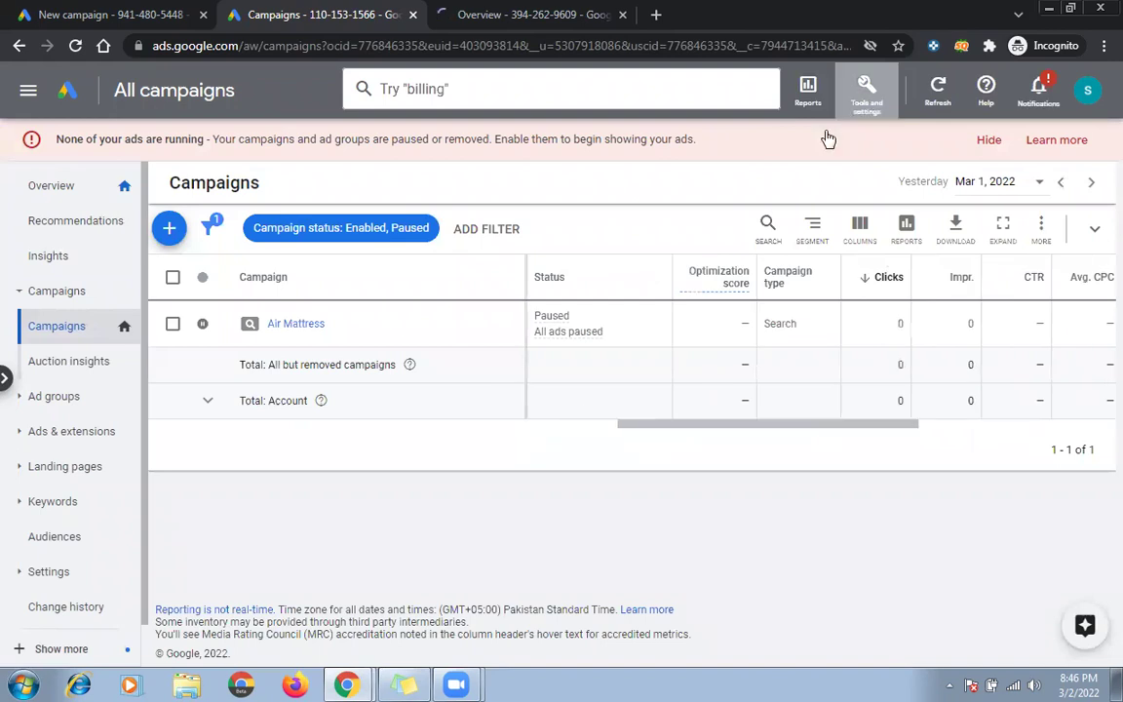
left_click(795, 151)
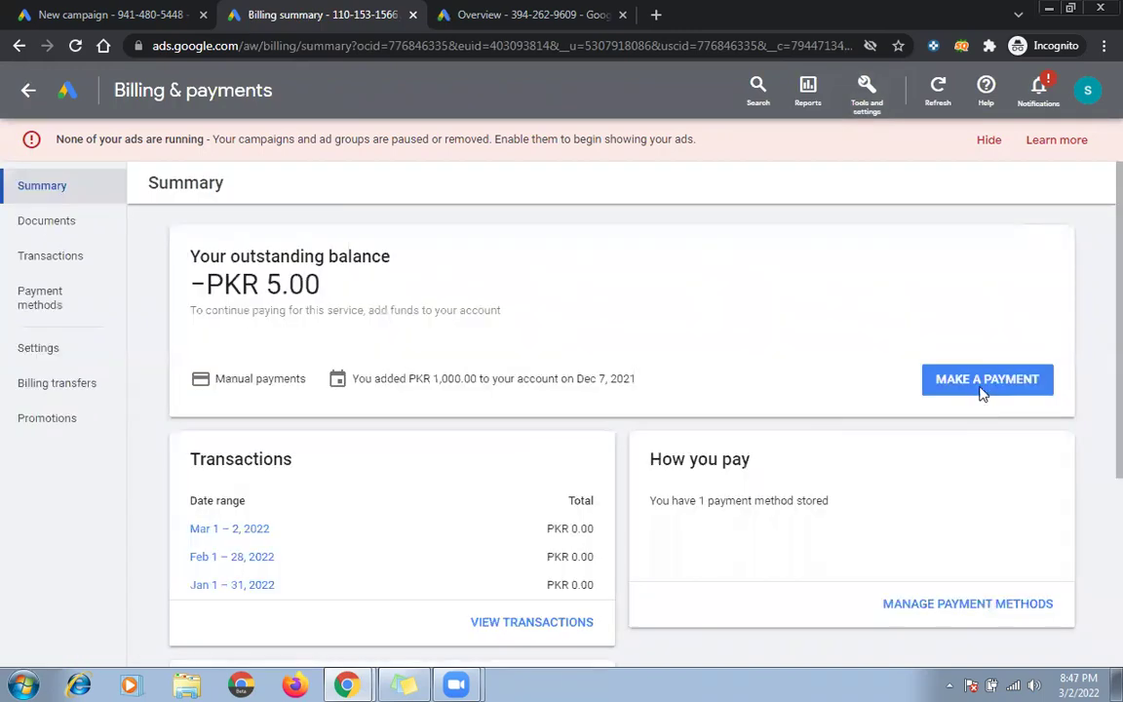
- Enter PKR 5 as the other amount for a payment by the saved Visa card, then cancel the payment
left_click(978, 391)
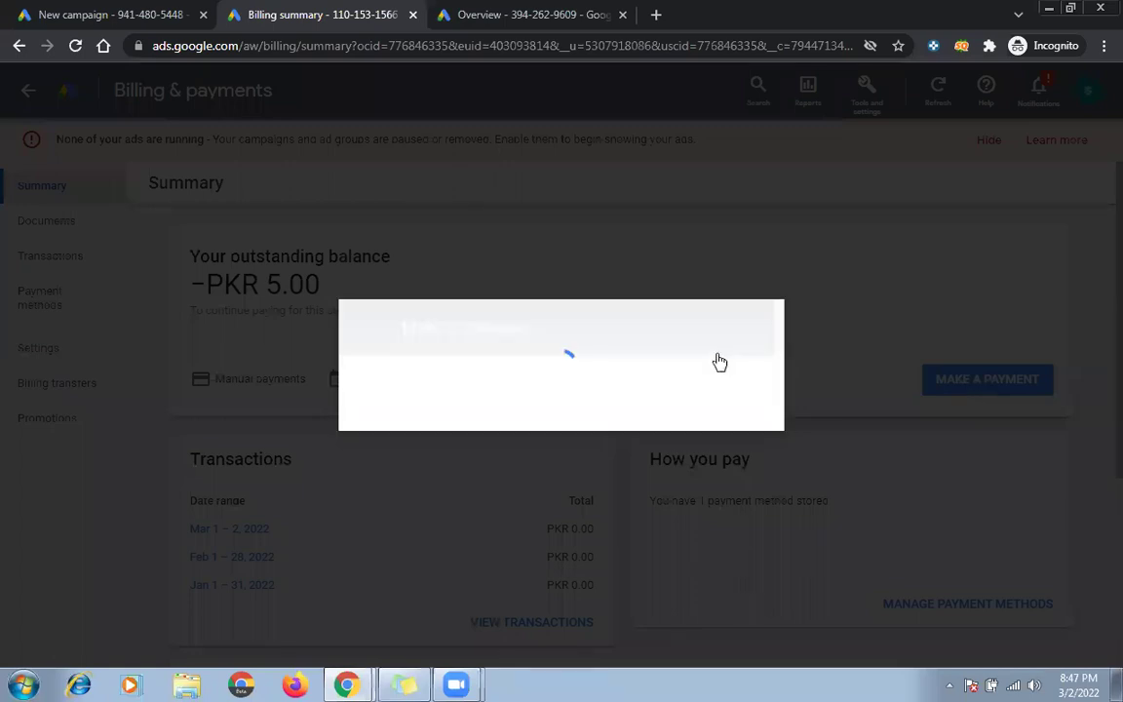
left_click(573, 469)
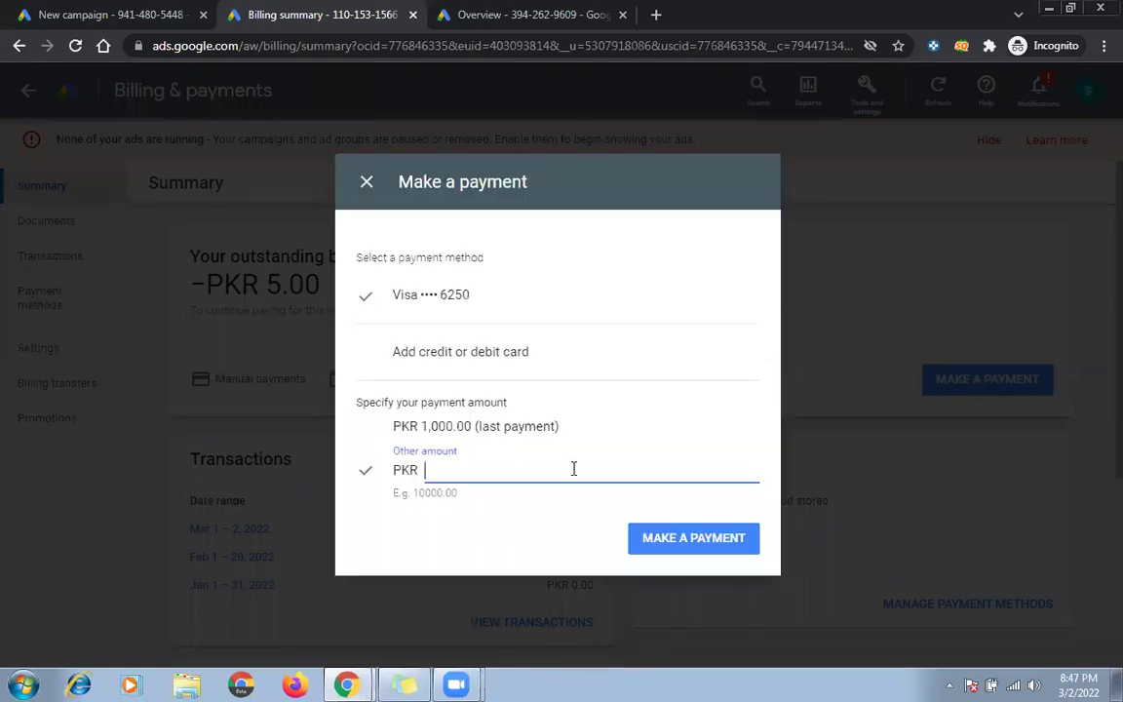
type("5")
left_click(691, 539)
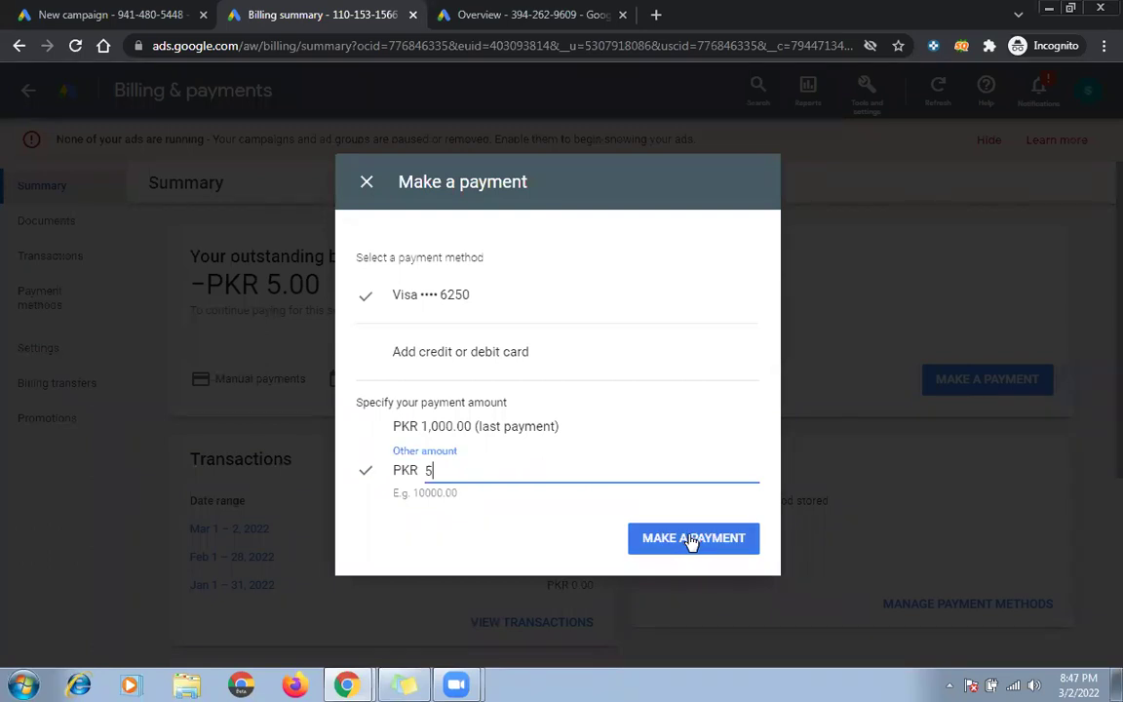
left_click(367, 186)
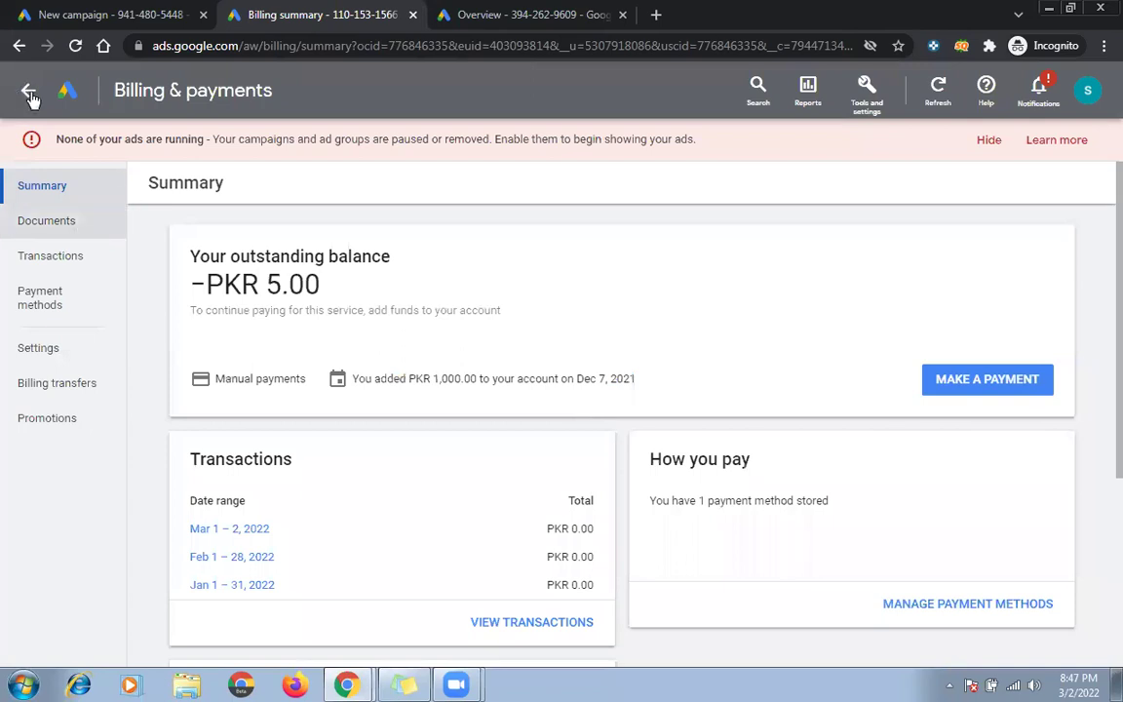
- Return to the campaign list, then open the billing settings and examine the payments account and payments profile details
left_click(493, 136)
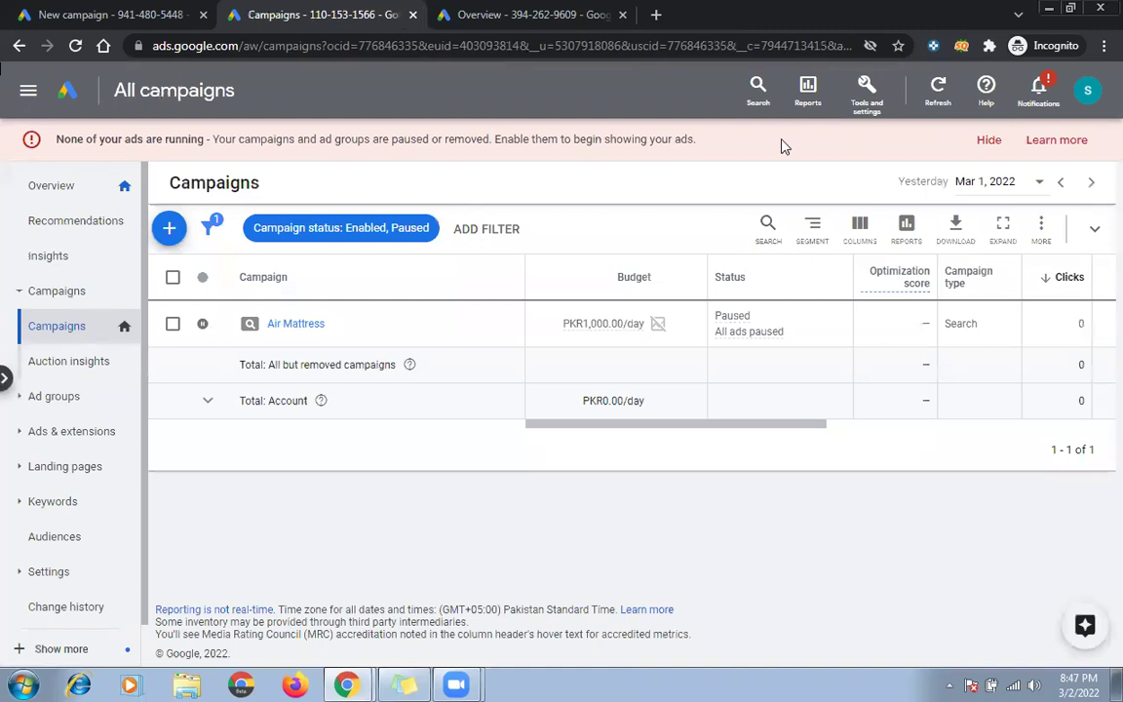
left_click(866, 92)
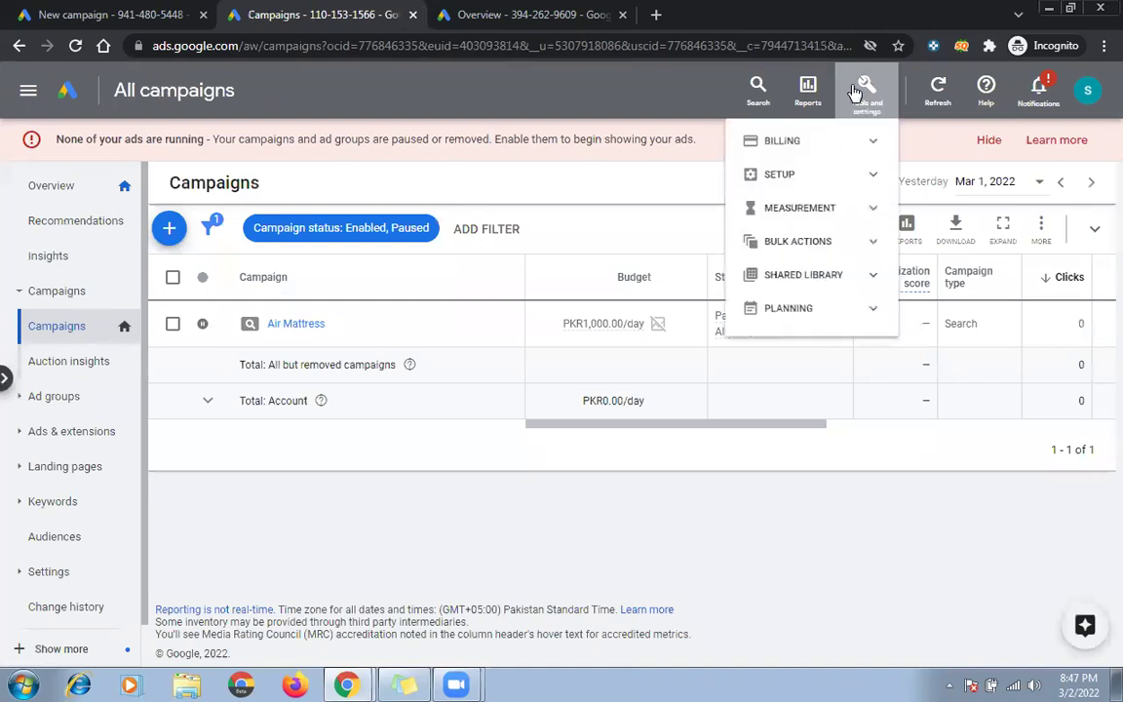
left_click(833, 145)
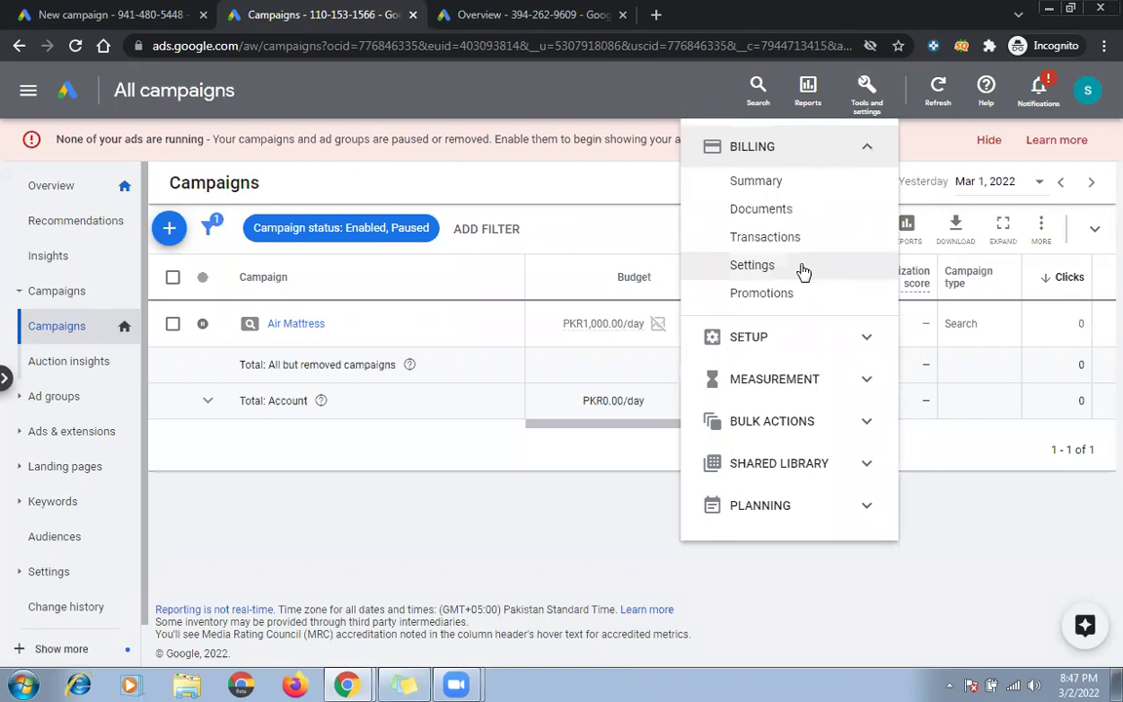
left_click(802, 269)
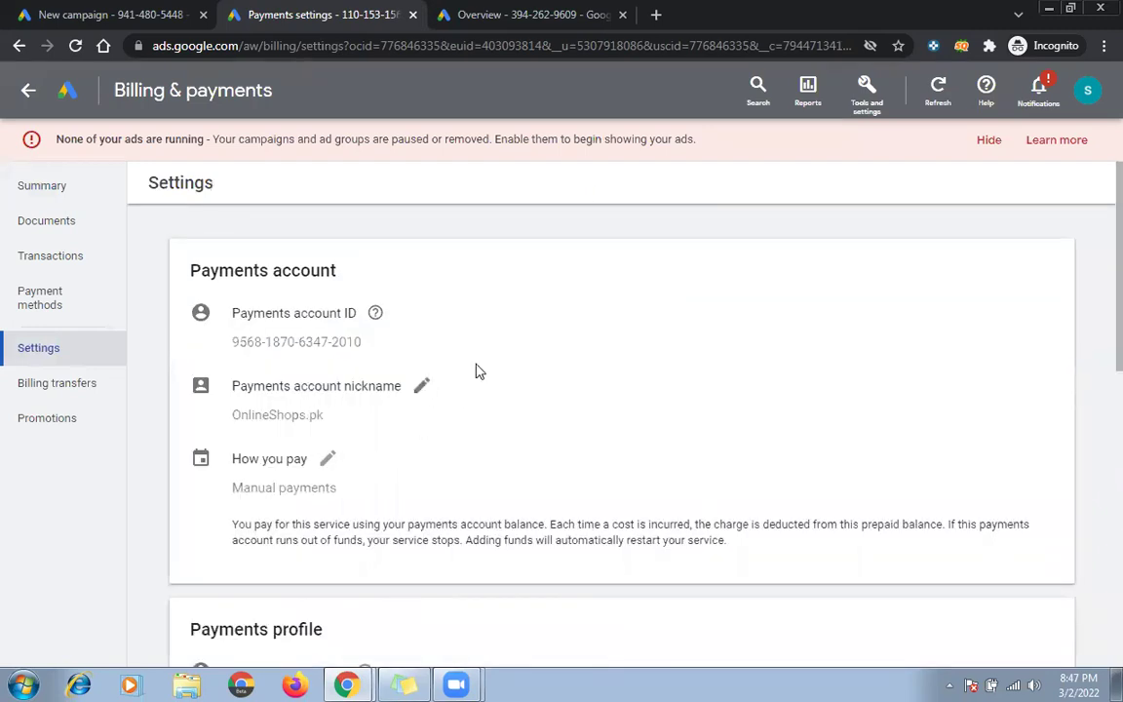
scroll(1096, 234, "down", 2)
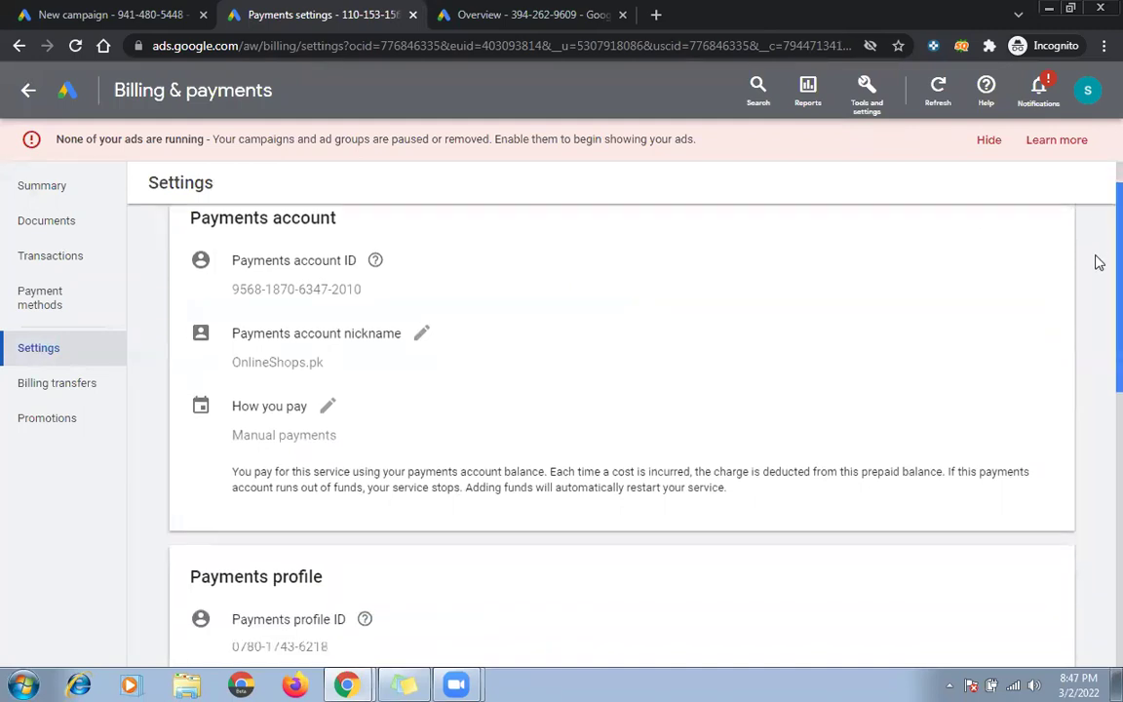
scroll(1096, 263, "up", 1)
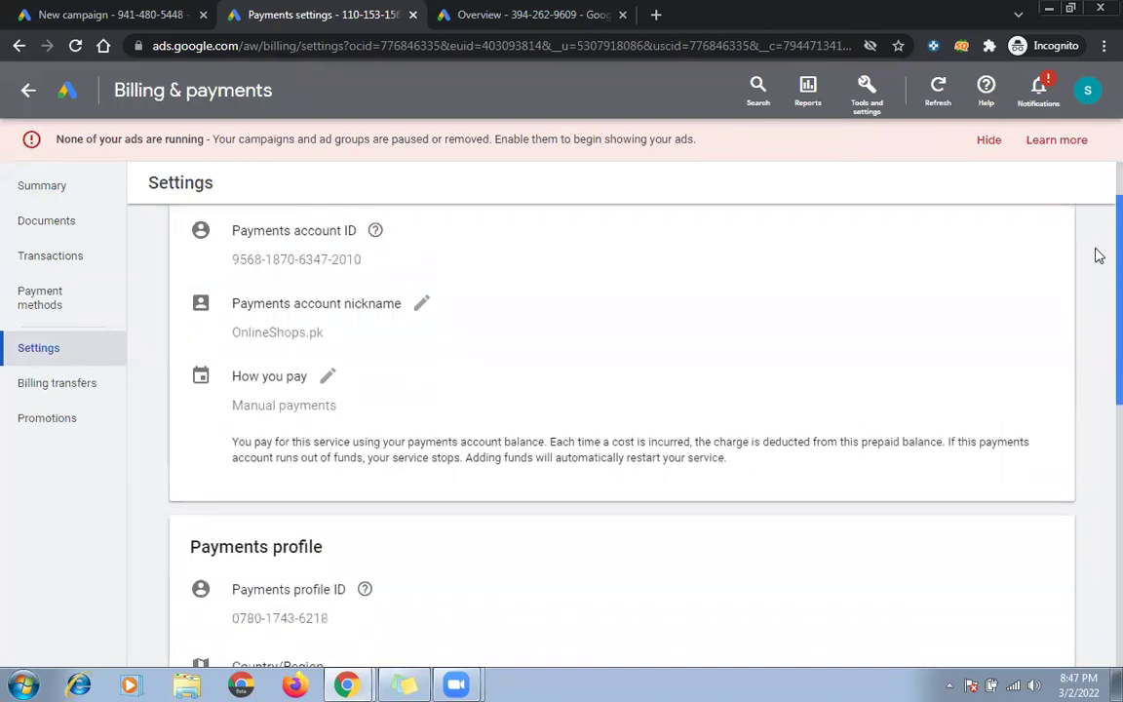
- Change the payments account nickname to Online Shops
left_click(424, 314)
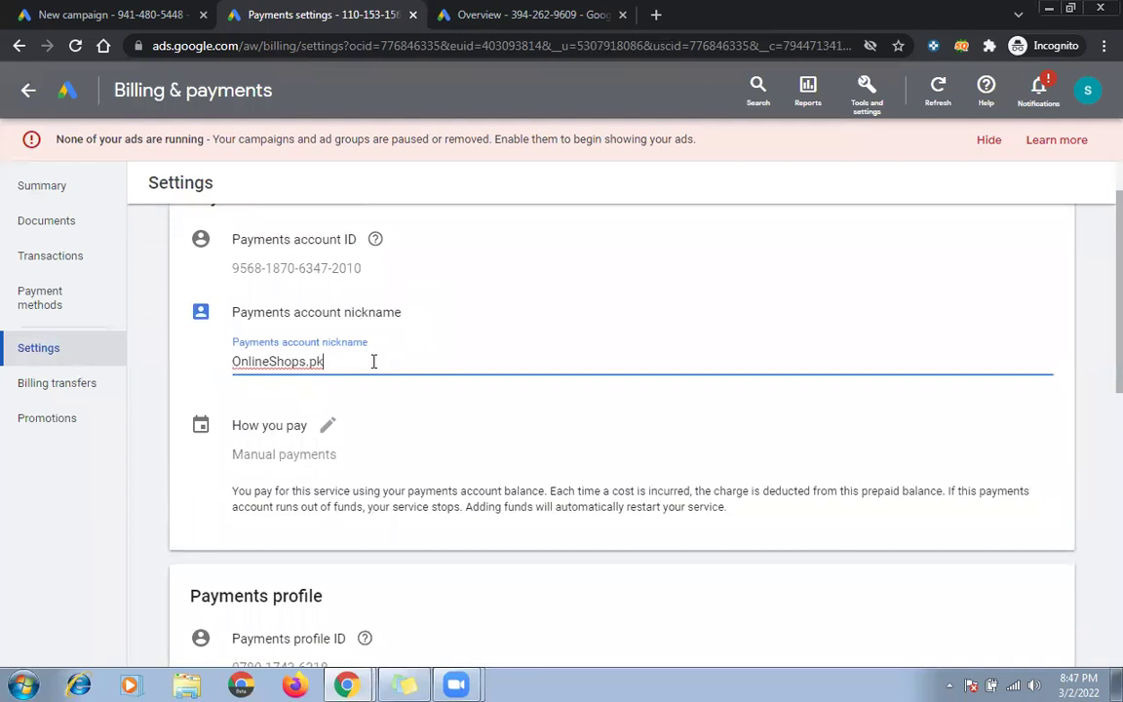
key("BackSpace")
key("BackSpace")
key("BackSpace")
key("Left")
key("Left")
key("Left")
key("Left")
key("Left")
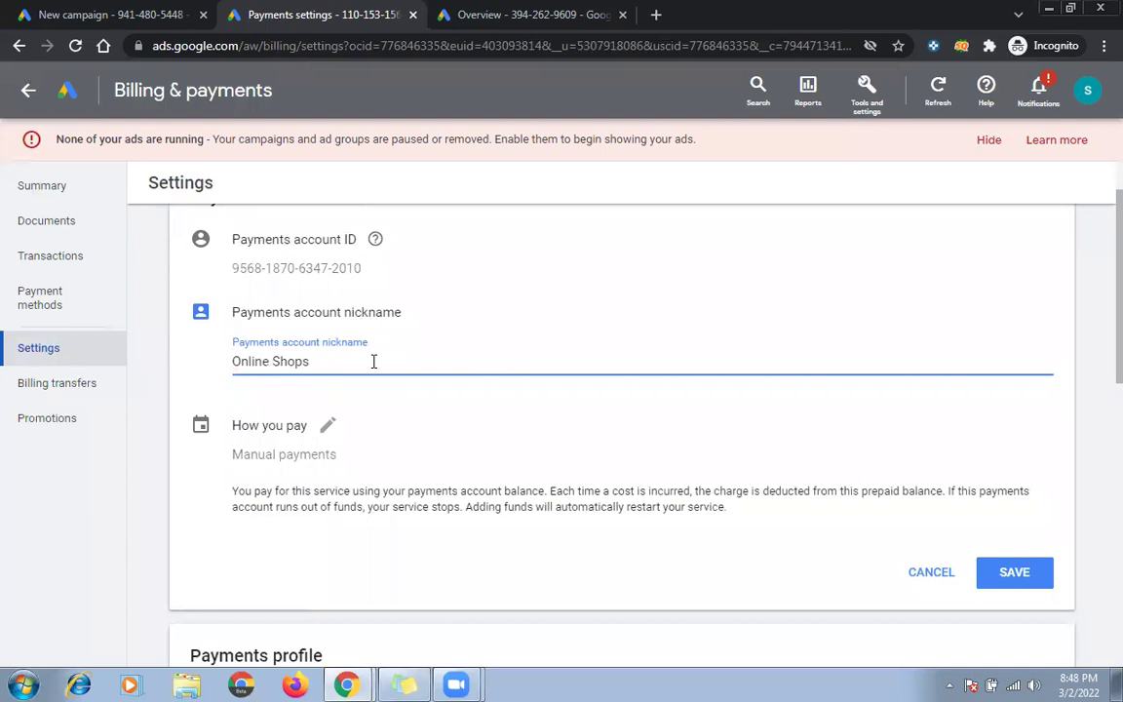
left_click(1087, 92)
left_click(1087, 93)
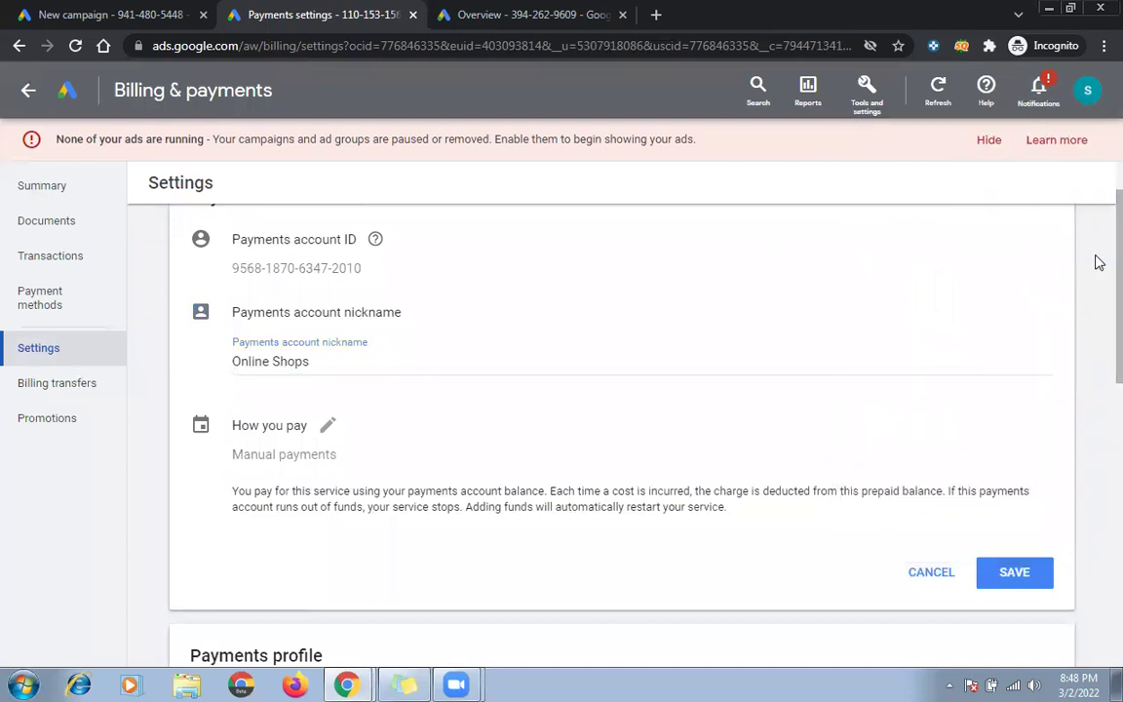
left_click(497, 359)
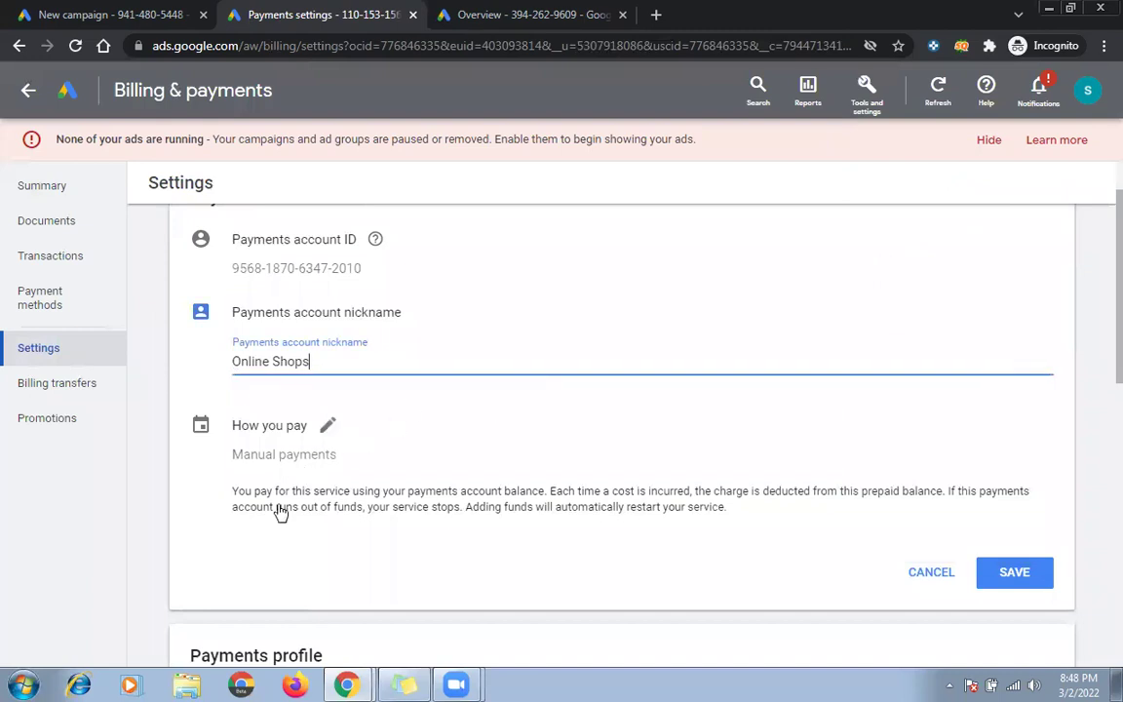
- Check the payment mode options, keep Manual payments, and save the payments account changes
left_click(328, 425)
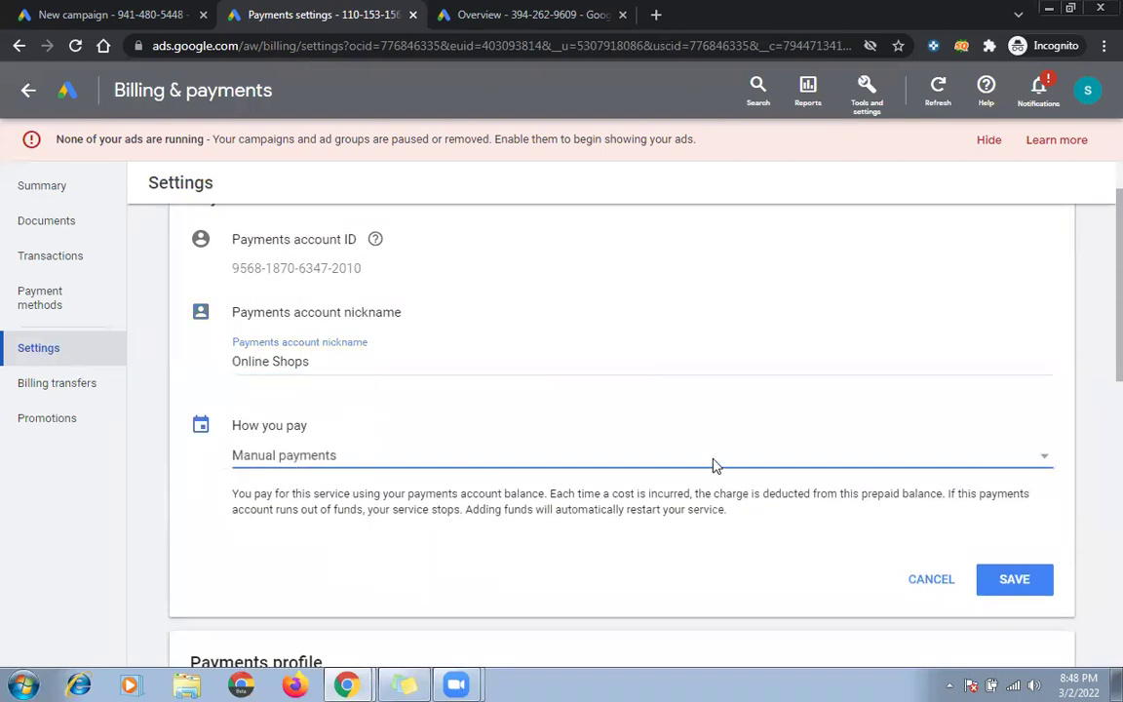
left_click(722, 461)
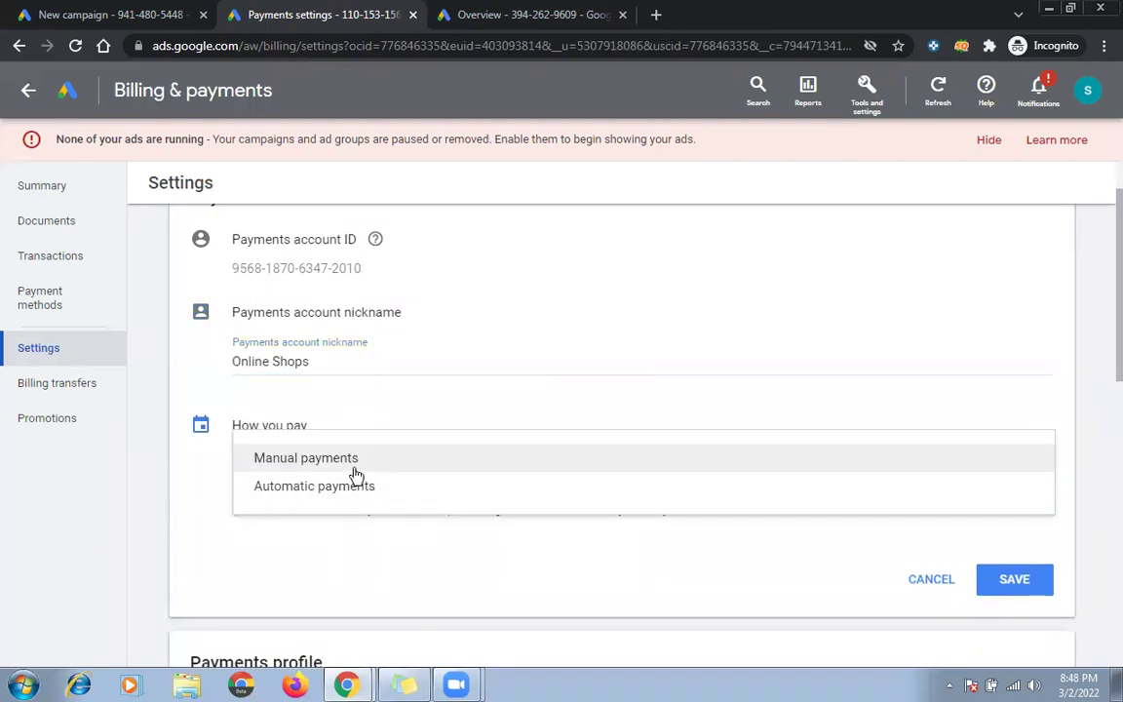
left_click(178, 420)
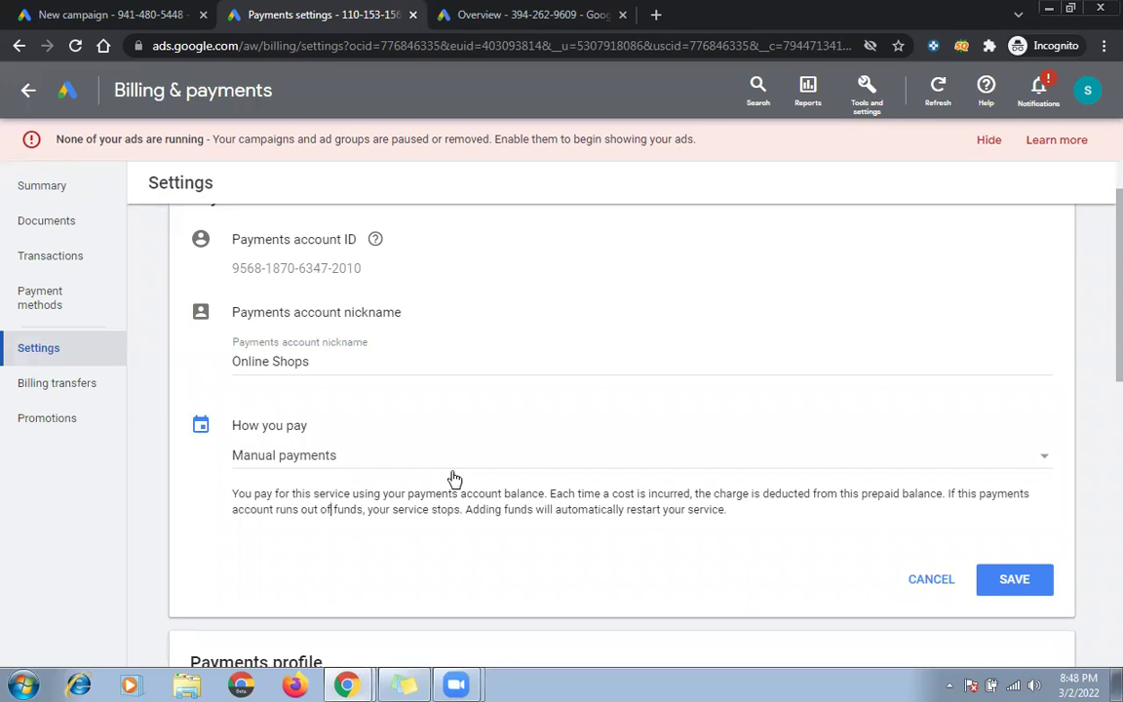
left_click(1013, 587)
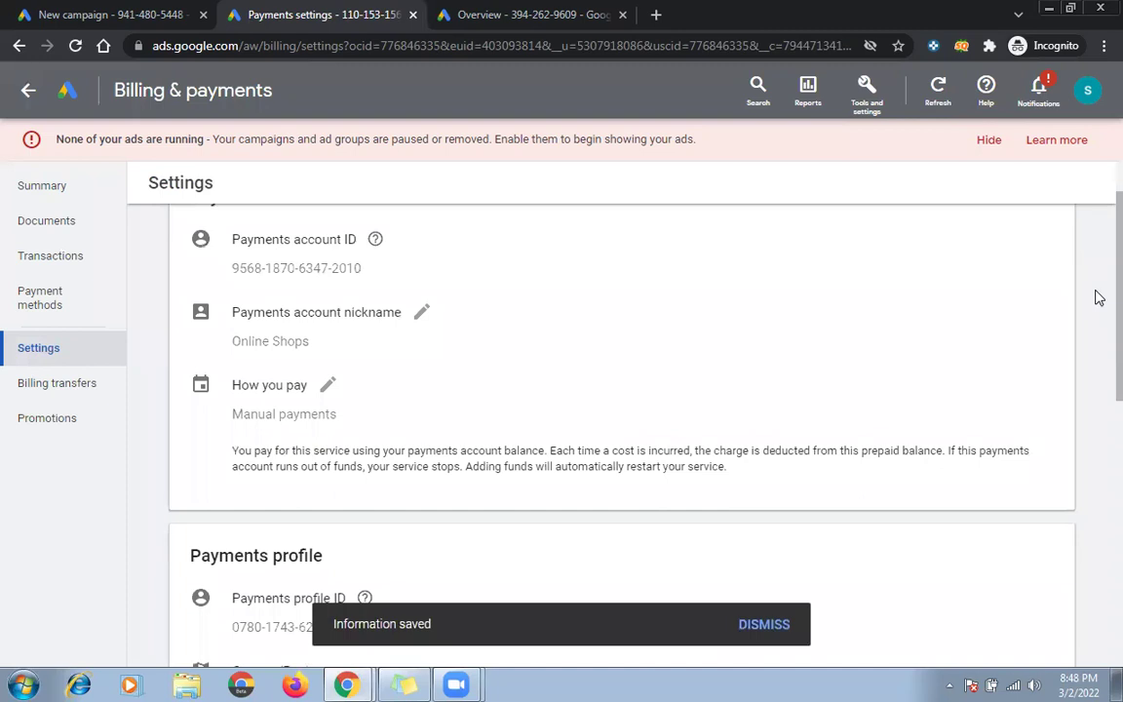
- Examine the payments profile and payments users sections of the account's billing settings
scroll(1099, 419, "down", 2)
scroll(1099, 419, "down", 3)
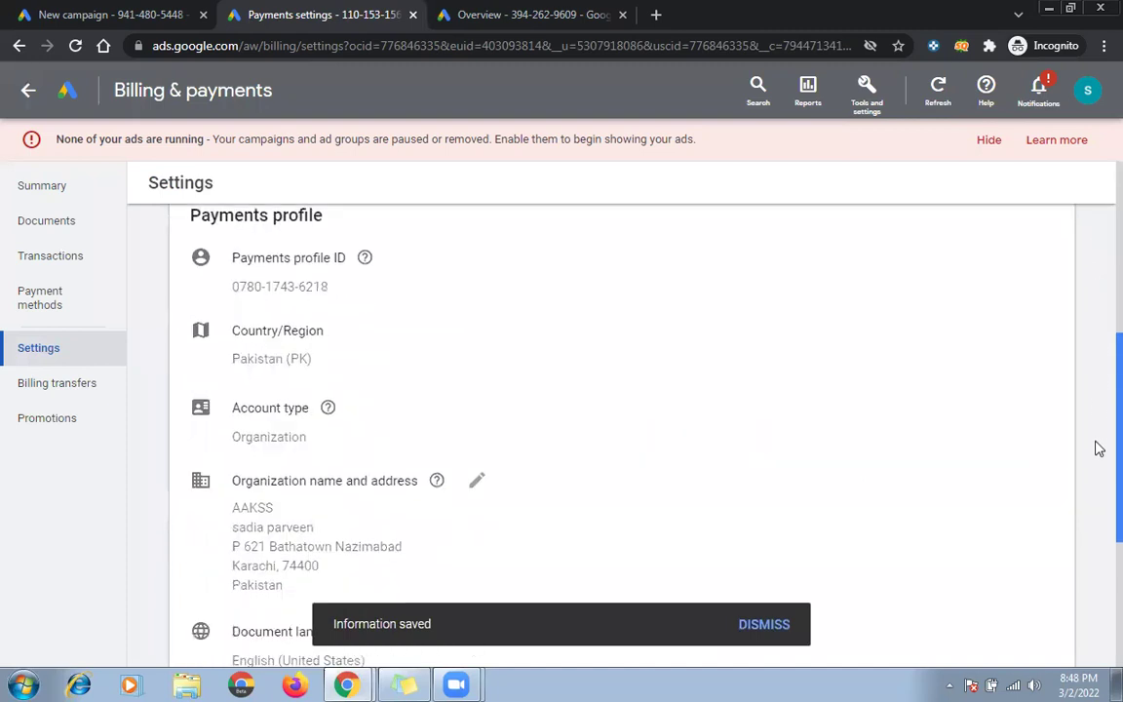
scroll(1098, 507, "down", 2)
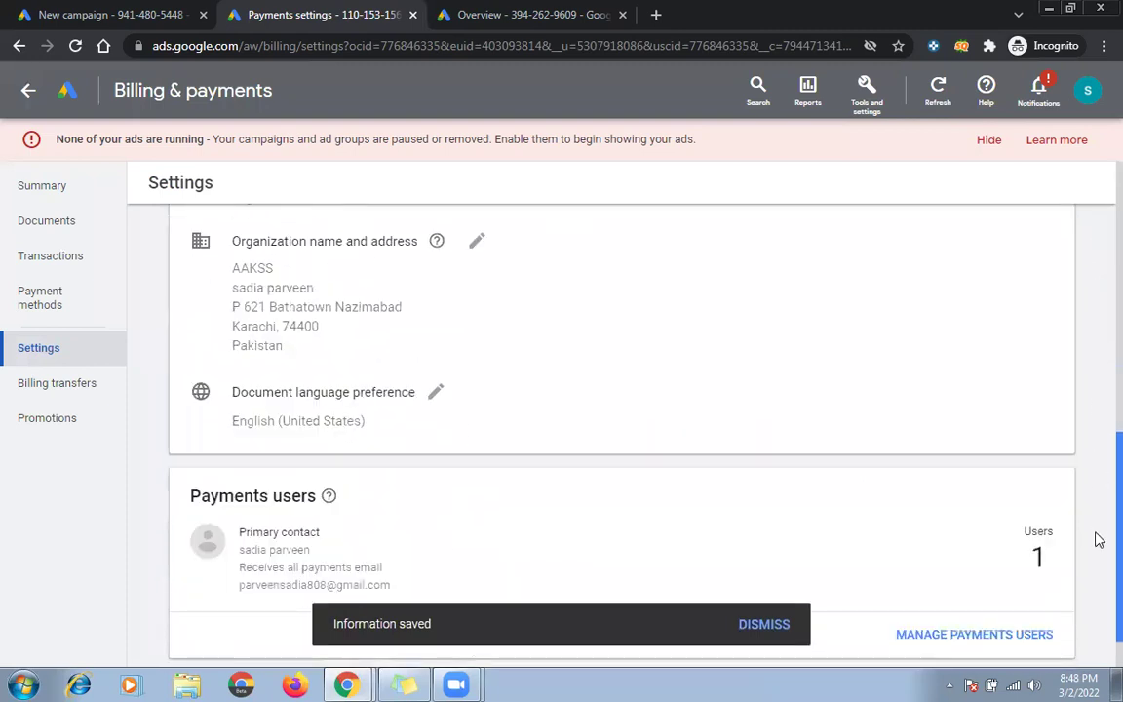
scroll(1099, 292, "up", 10)
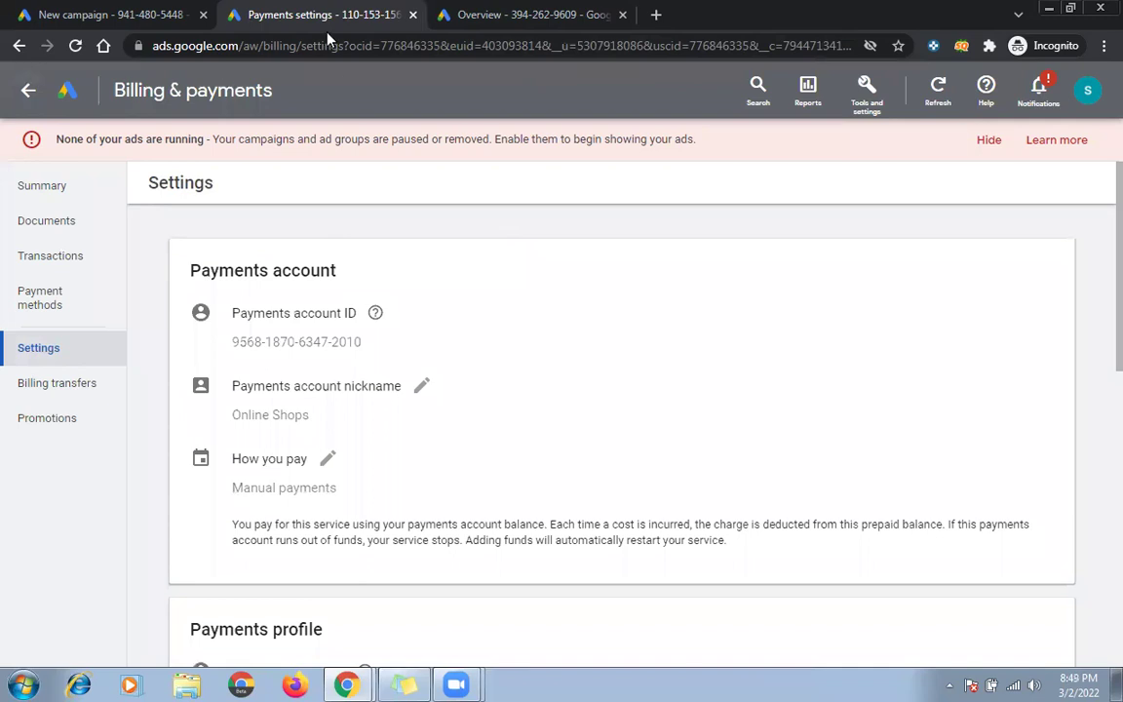
- Switch to the other open account's campaign list and pause the Digital Marketing and Amazon Display campaigns
left_click(451, 10)
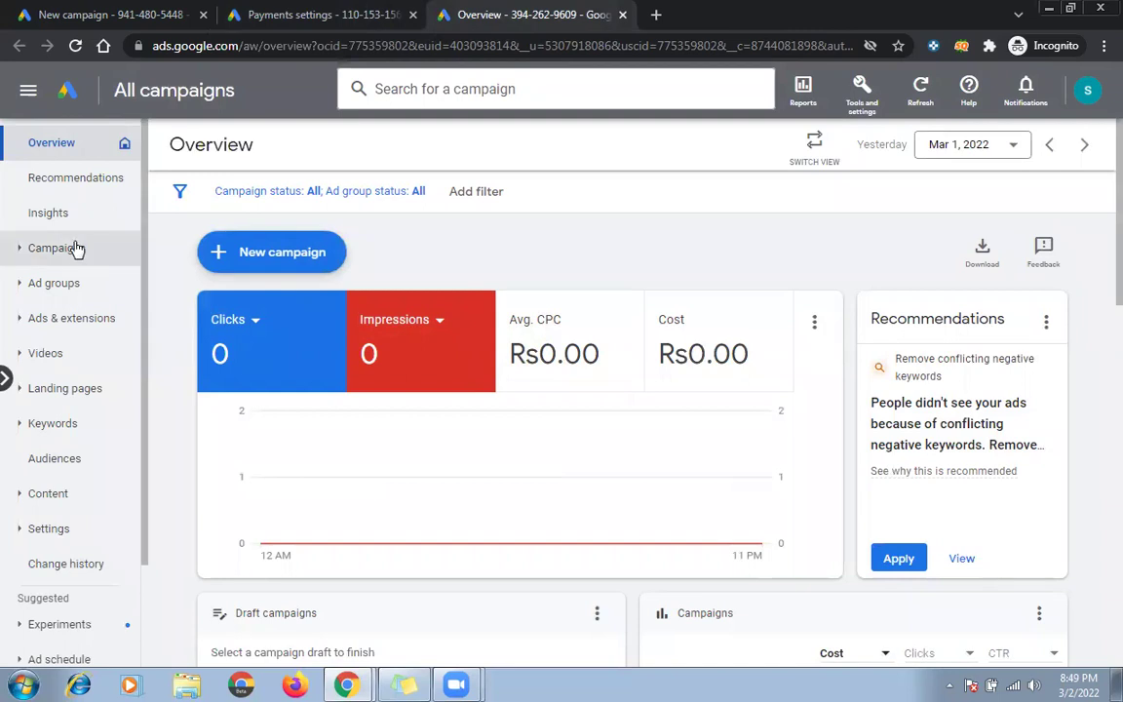
left_click(77, 249)
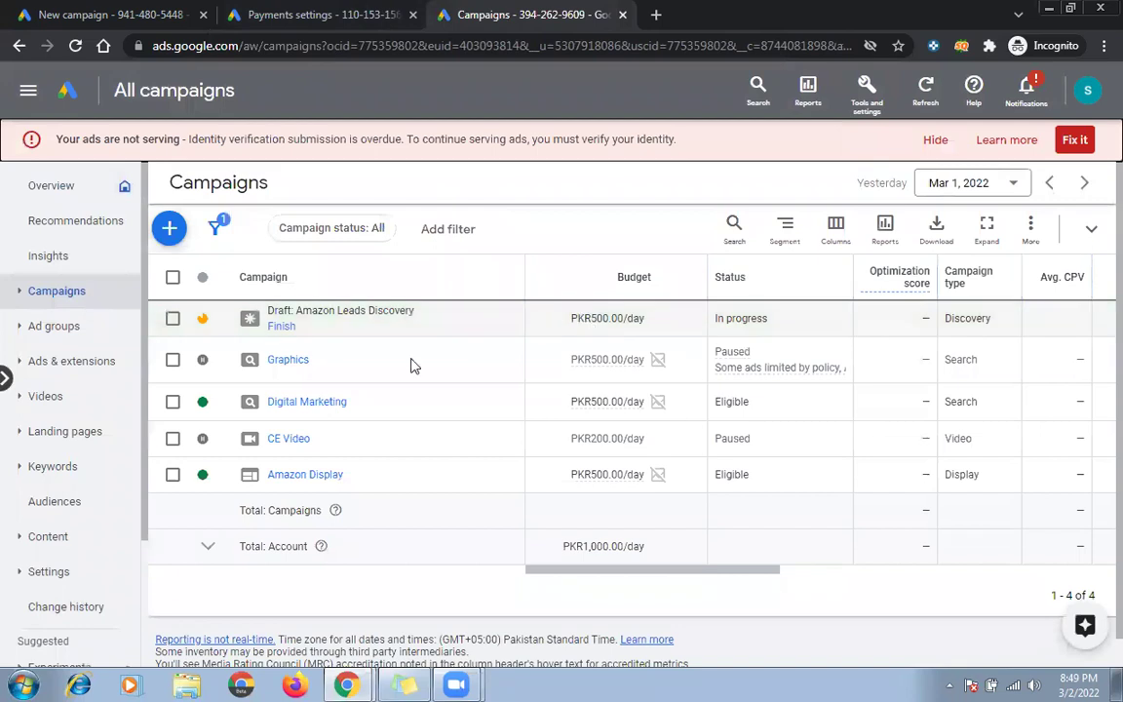
left_click(214, 408)
left_click(225, 474)
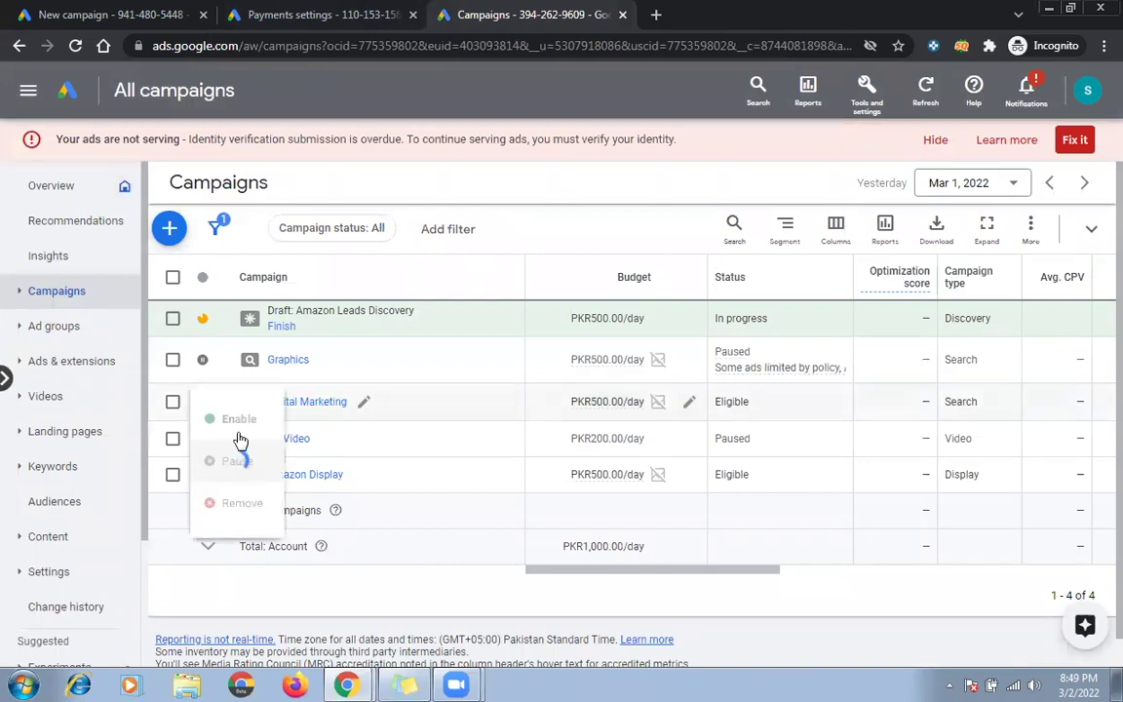
left_click(214, 474)
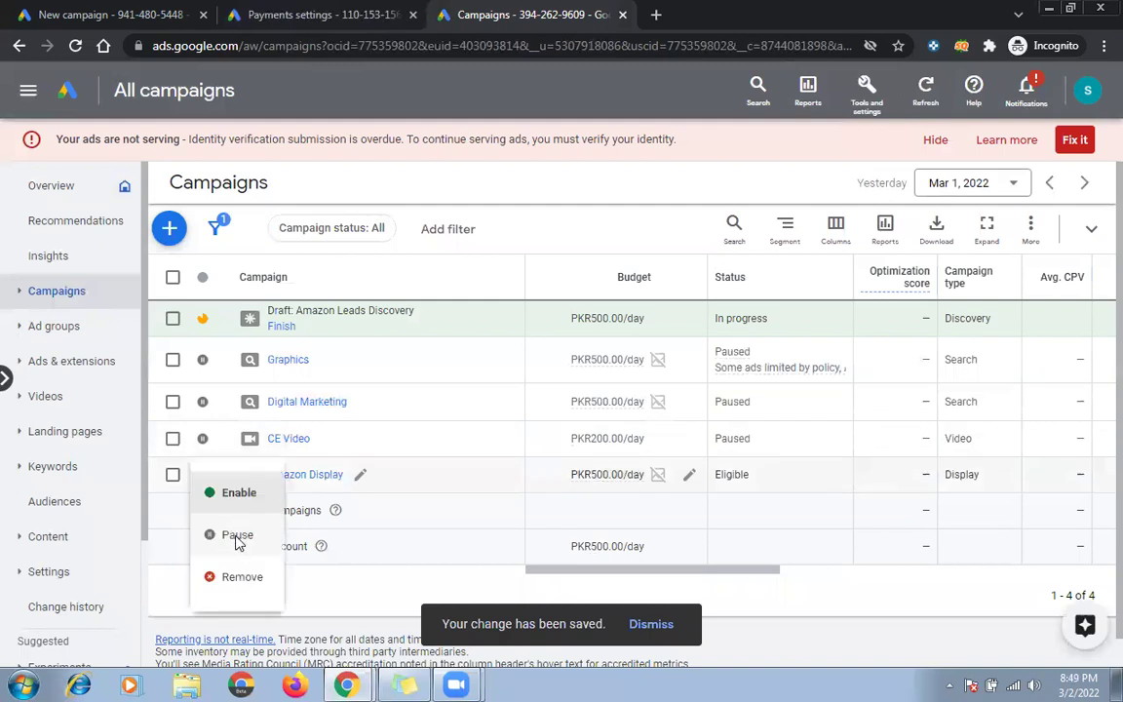
left_click(238, 535)
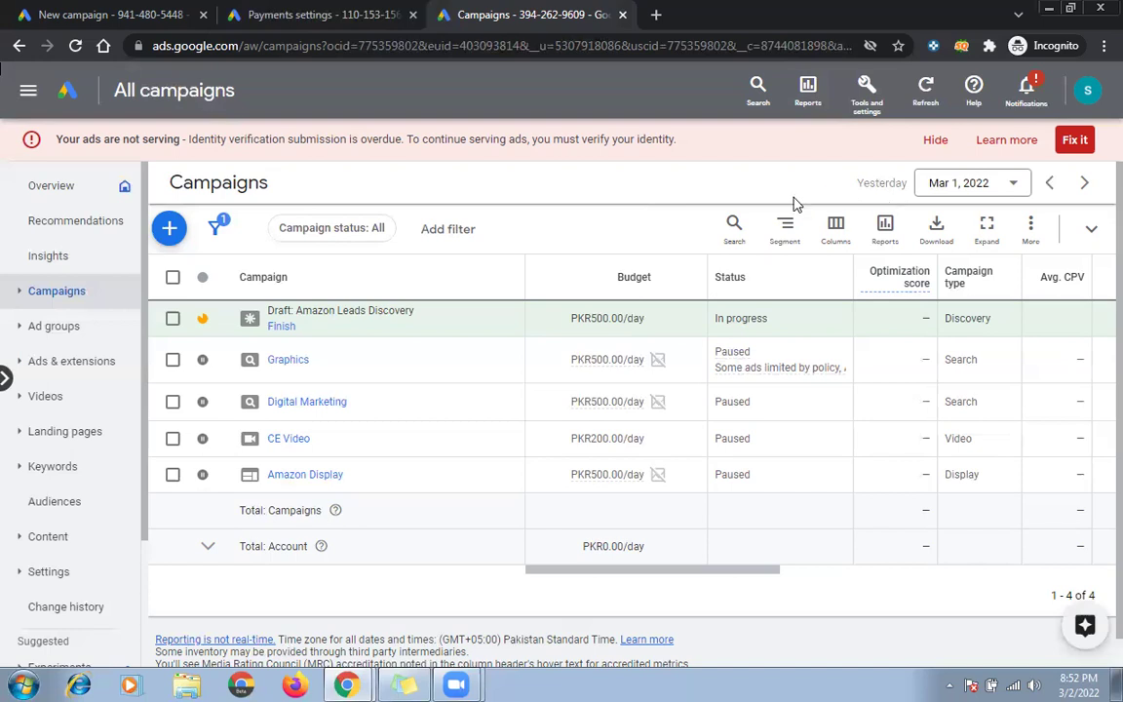
- Review this account's billing summary with its available funds and March 2022 activity, and return to the campaign list
left_click(868, 93)
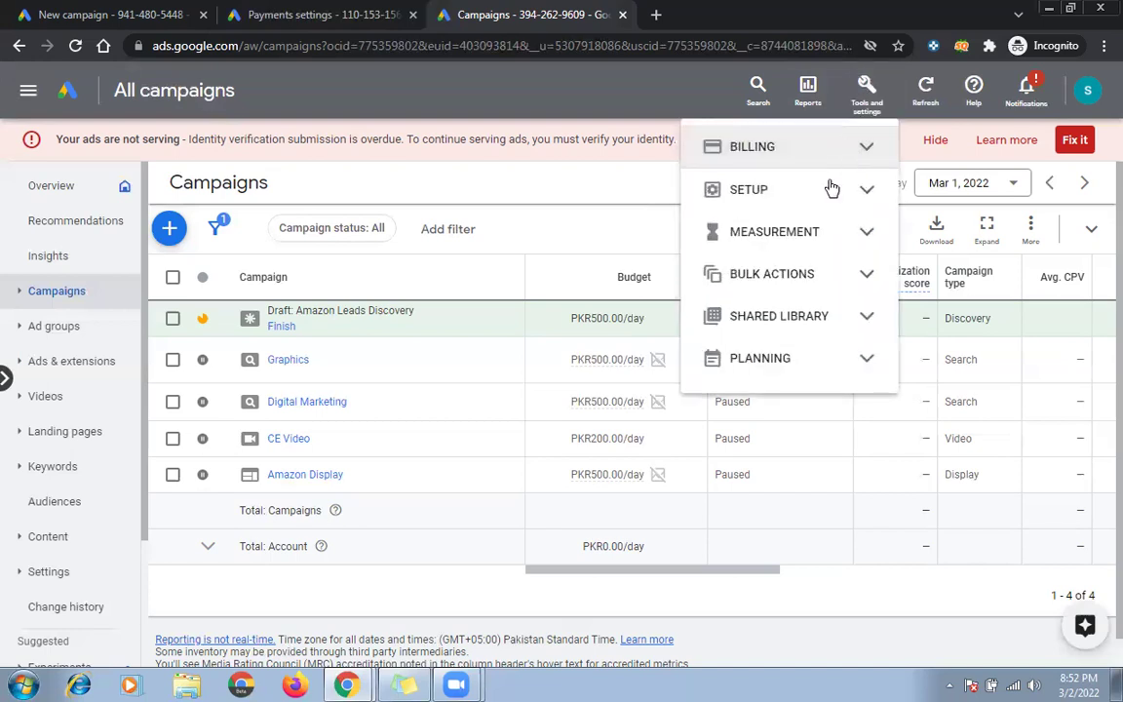
left_click(809, 146)
left_click(804, 186)
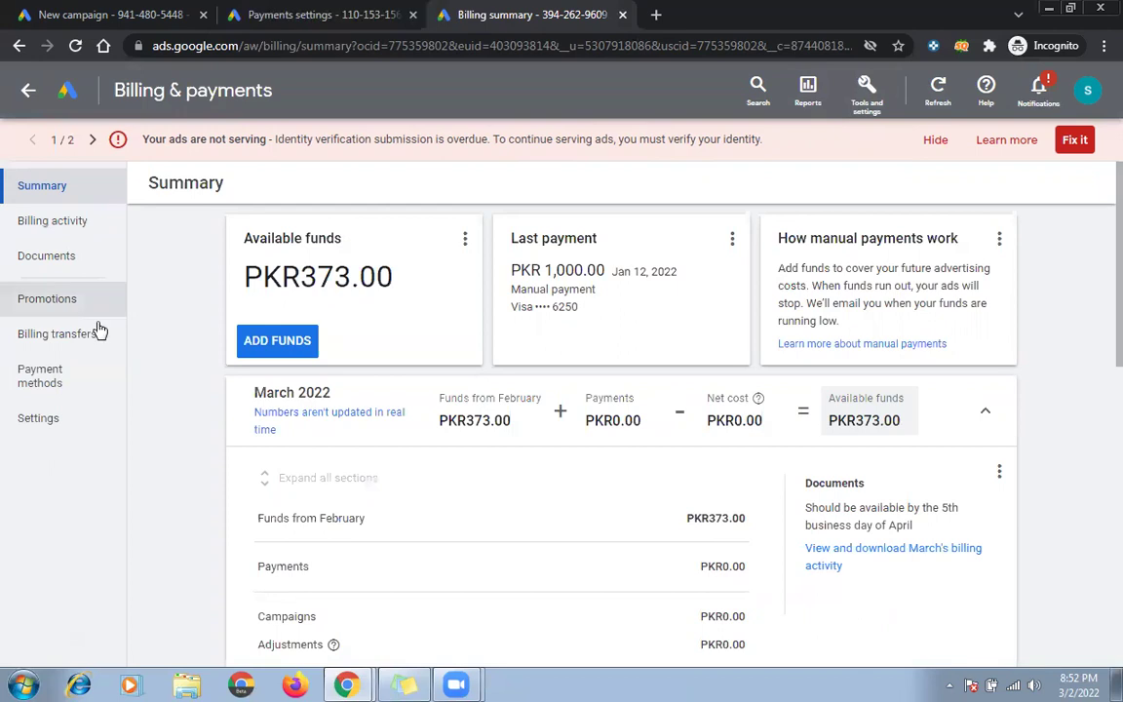
scroll(251, 225, "down", 3)
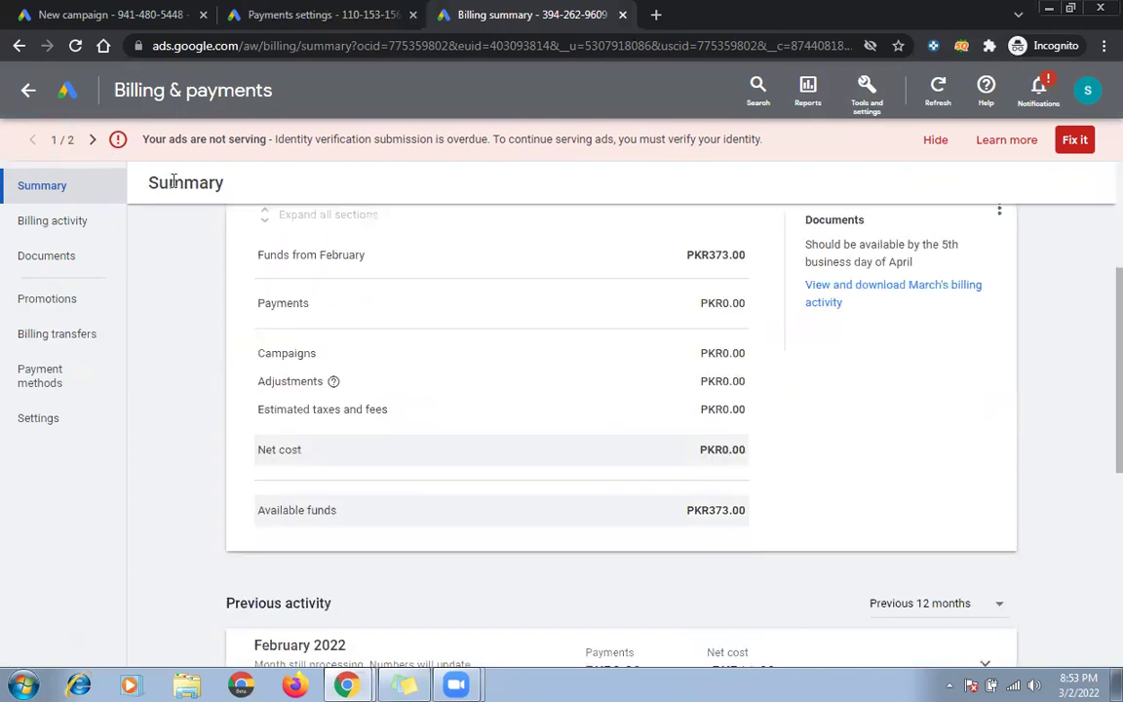
scroll(32, 103, "up", 3)
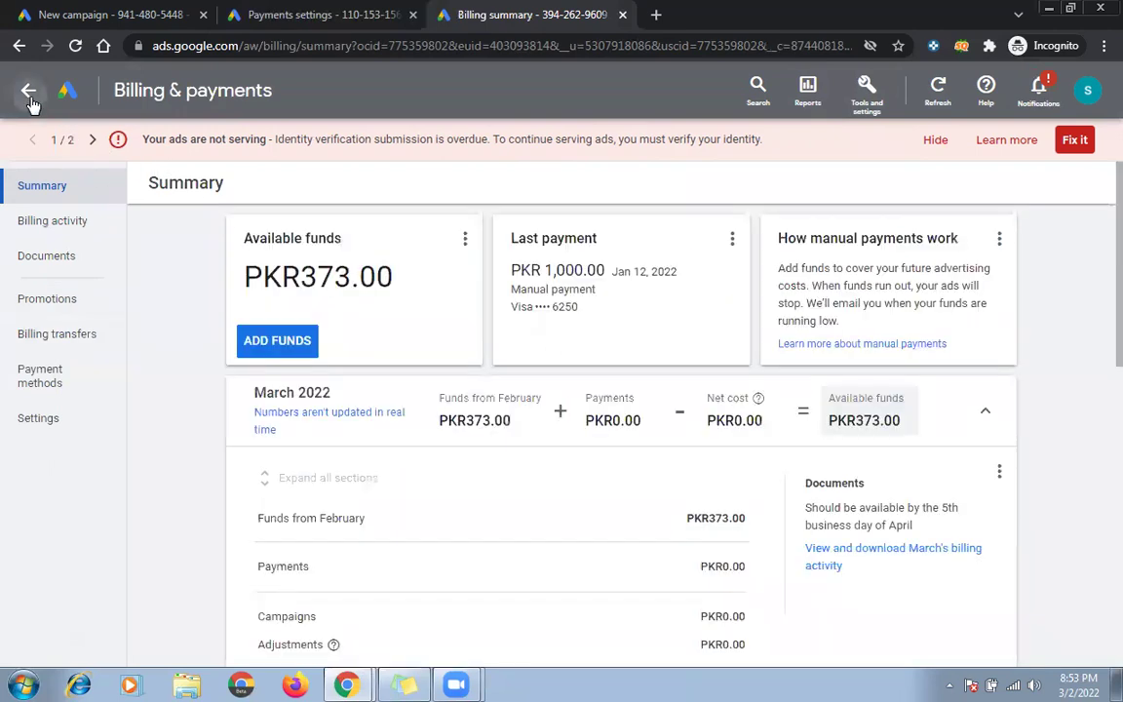
left_click(31, 98)
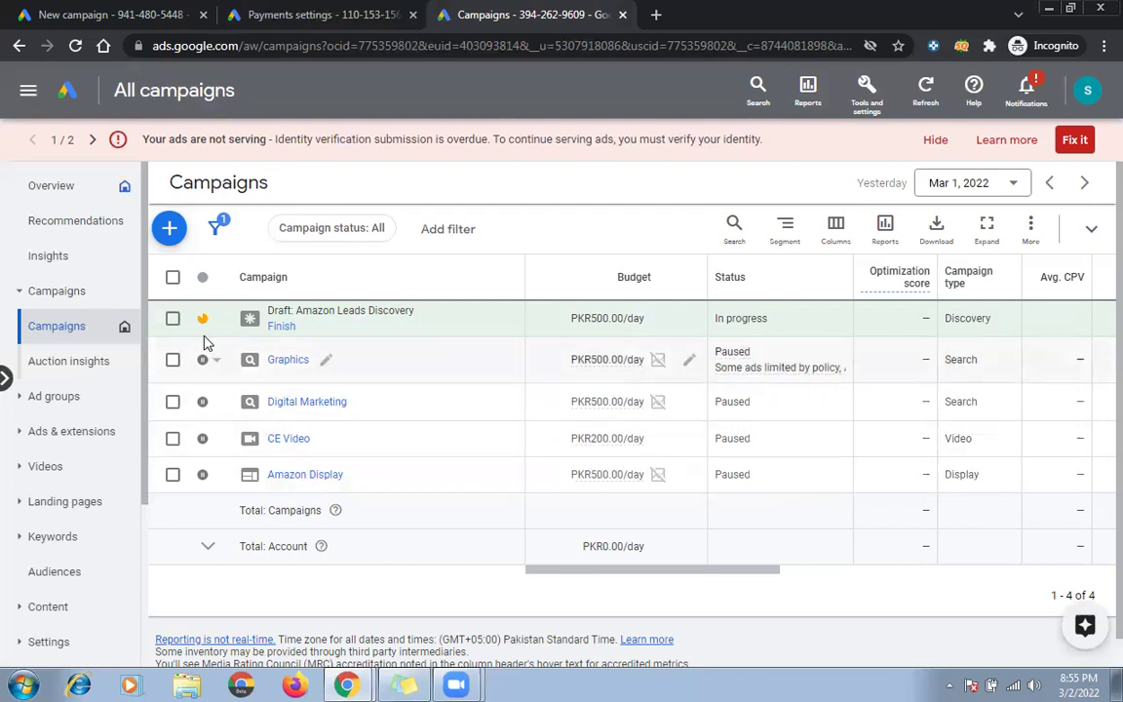
- Open this account's billing settings to view the identity verification section, and close the account's tab
left_click(867, 94)
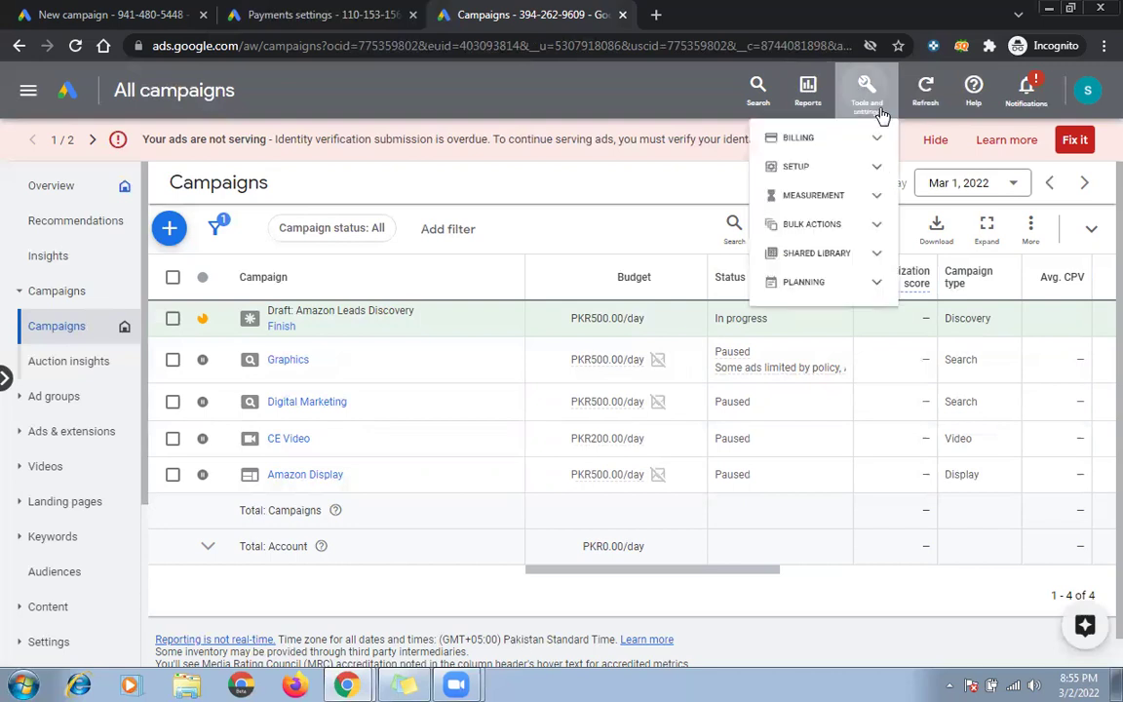
left_click(843, 148)
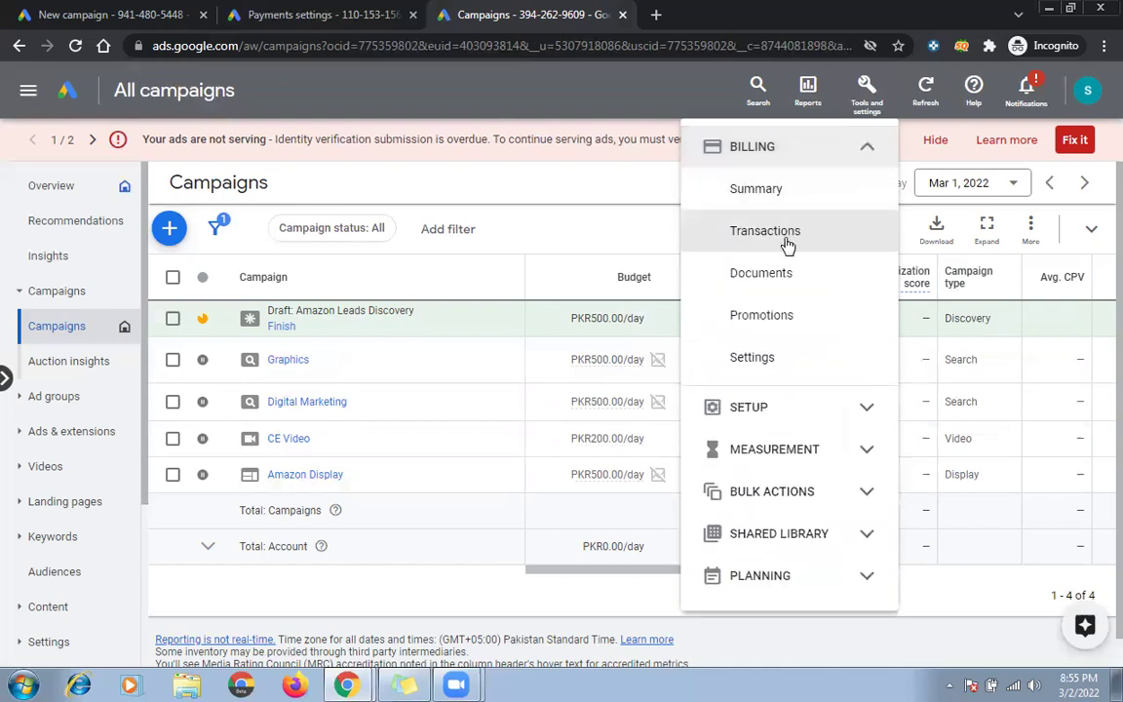
left_click(814, 407)
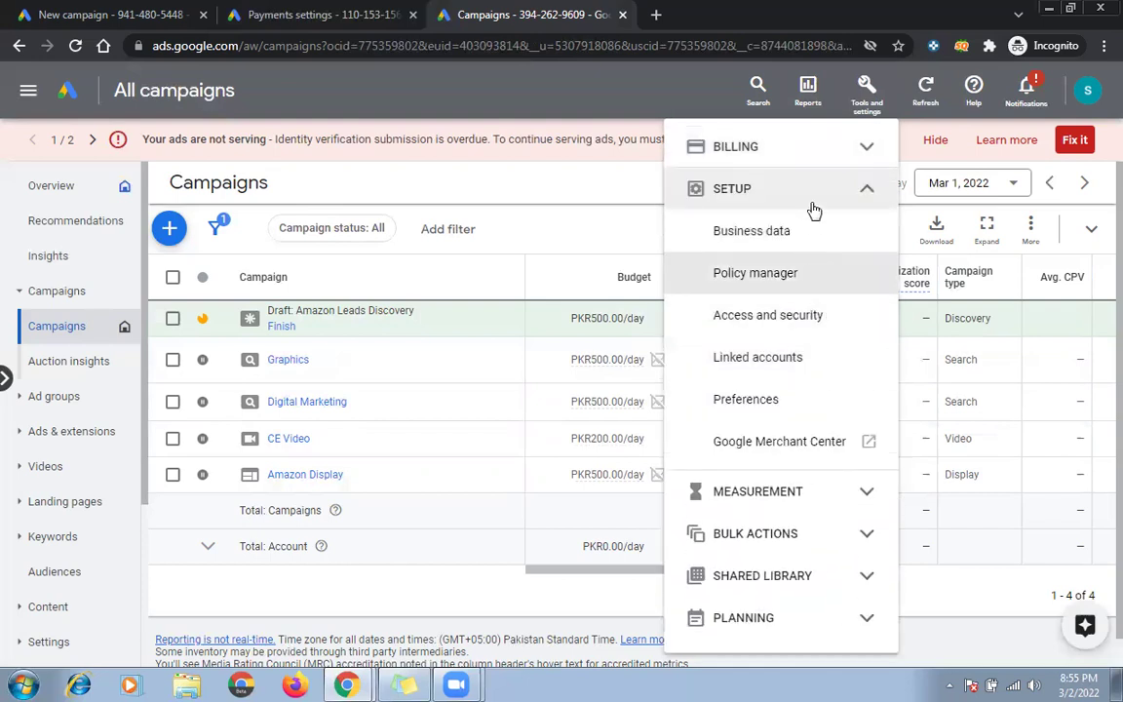
left_click(852, 148)
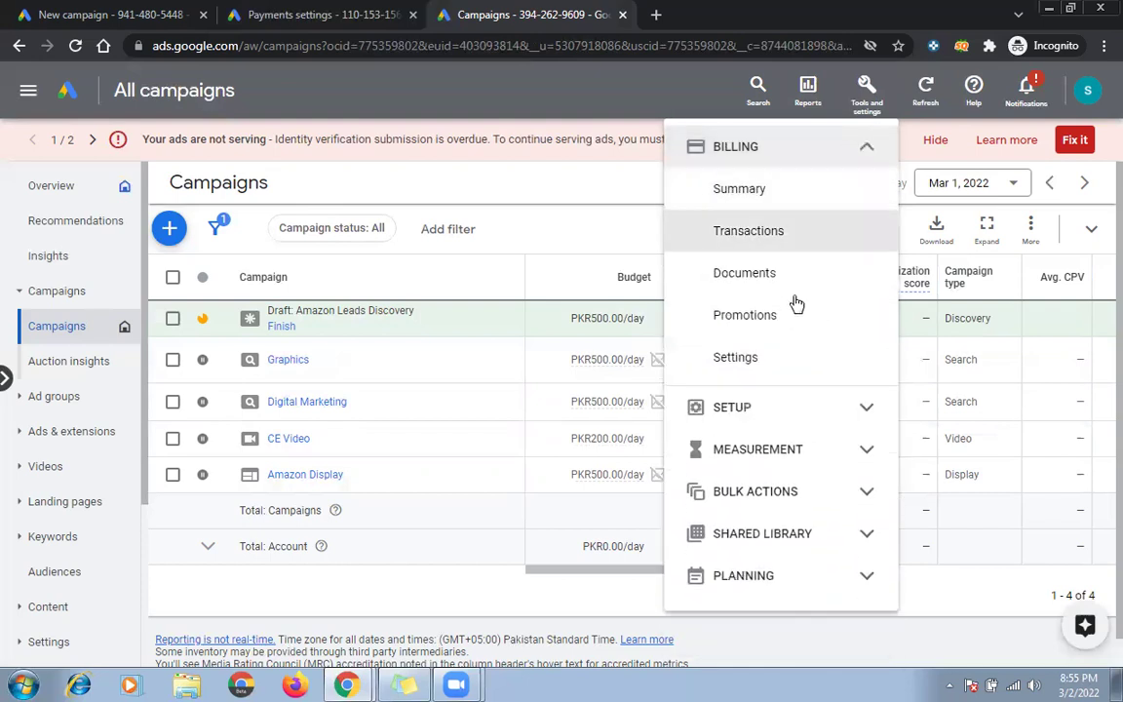
left_click(780, 358)
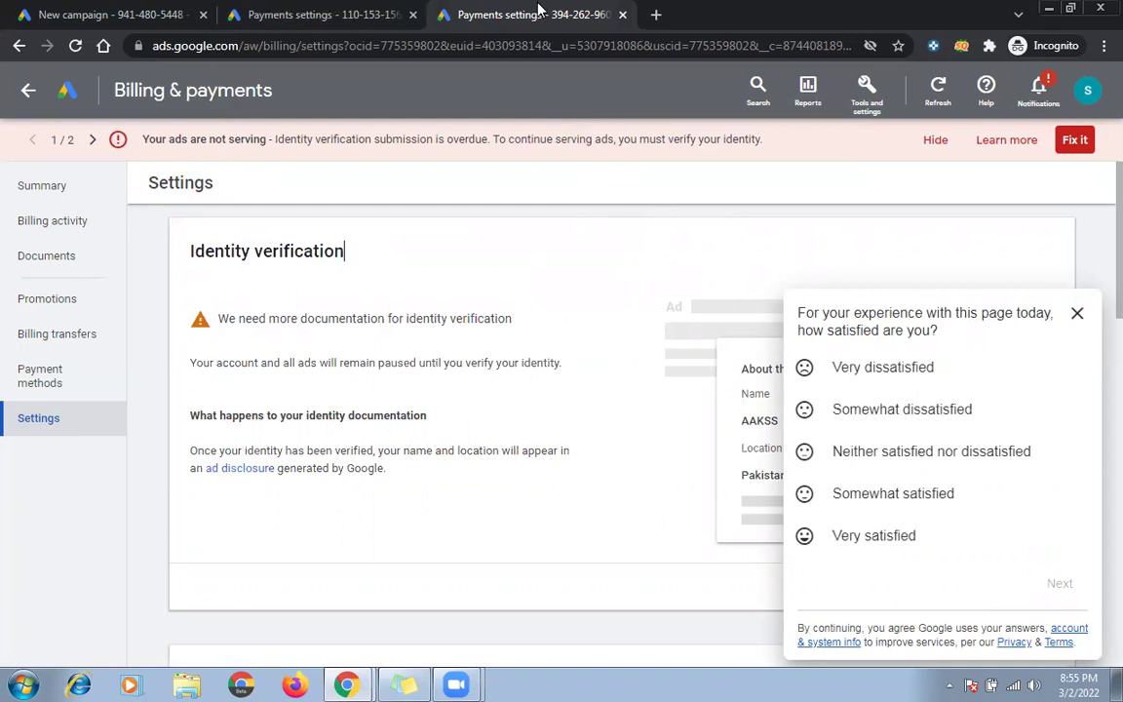
key("ctrl+w")
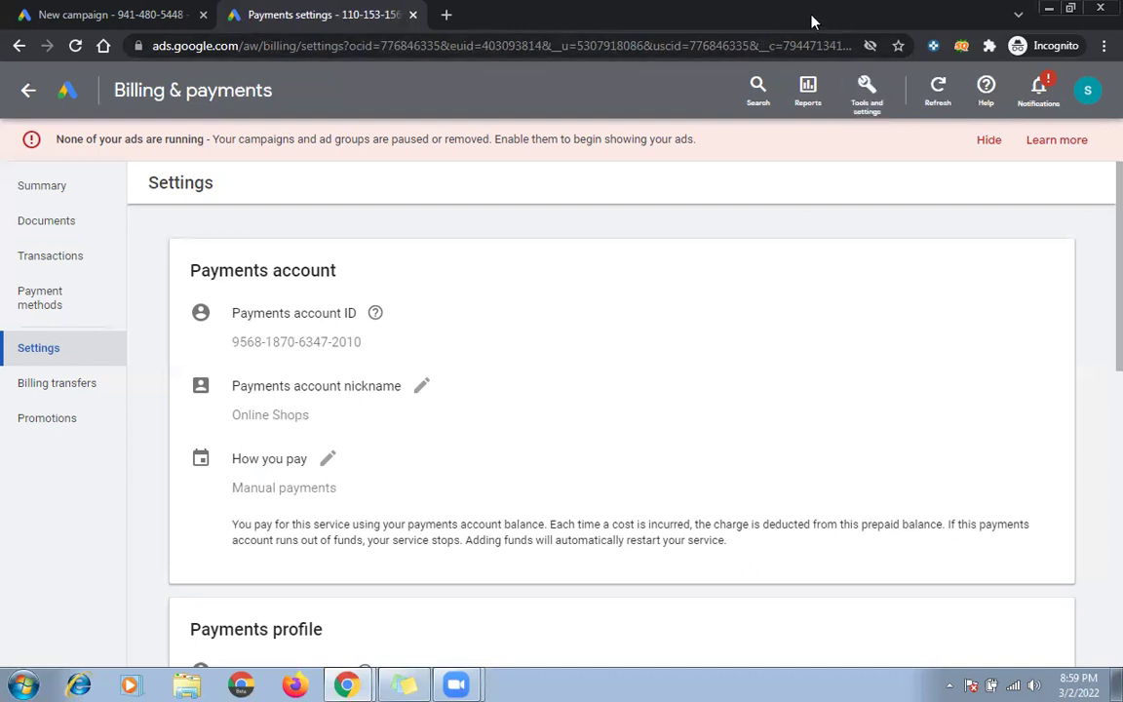
- Look through the remaining account's payment settings down to the payments users and back to the payments account
scroll(715, 418, "down", 5)
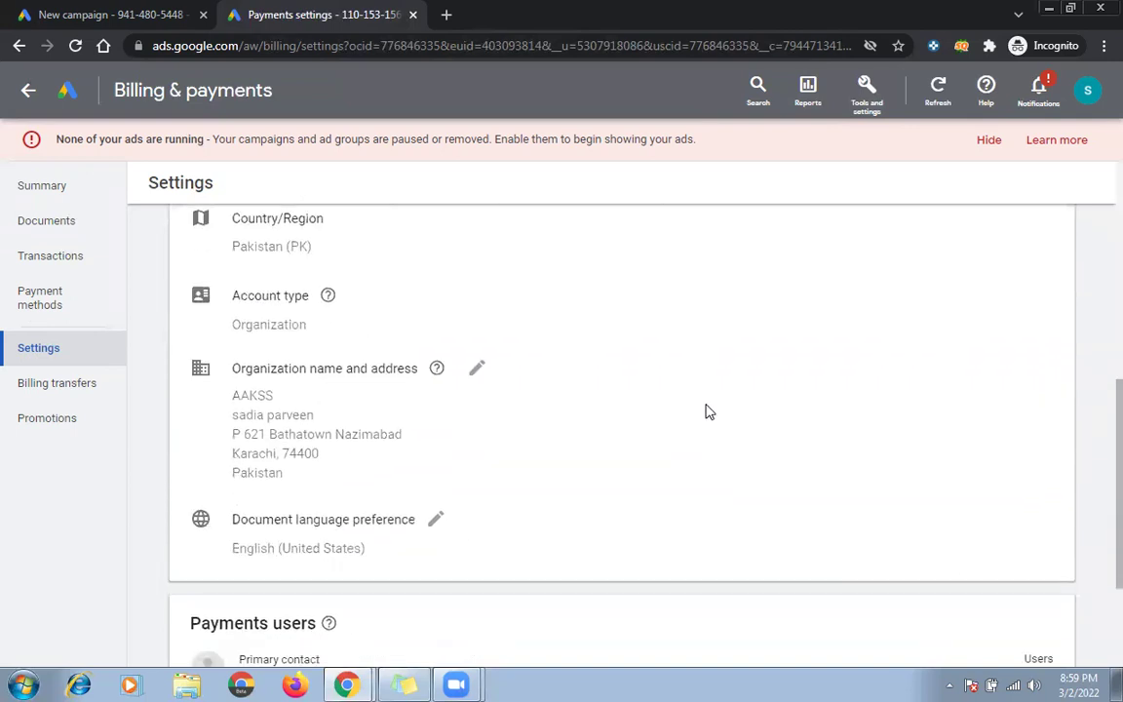
scroll(702, 407, "down", 2)
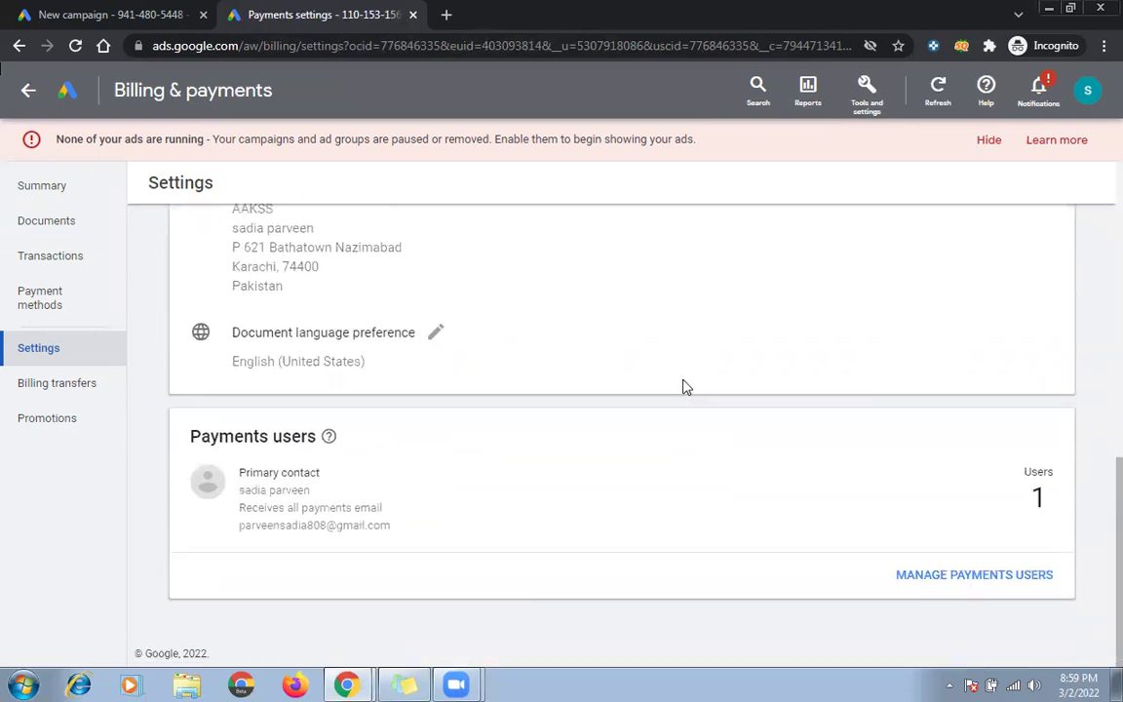
scroll(688, 390, "up", 4)
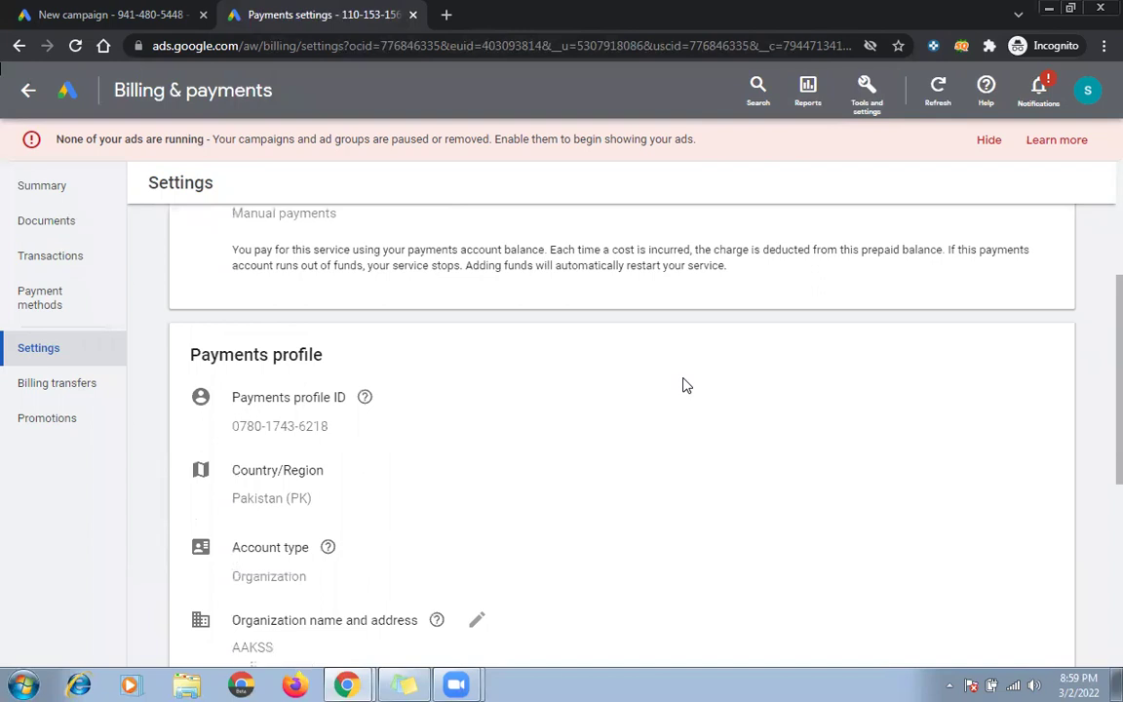
scroll(686, 385, "up", 3)
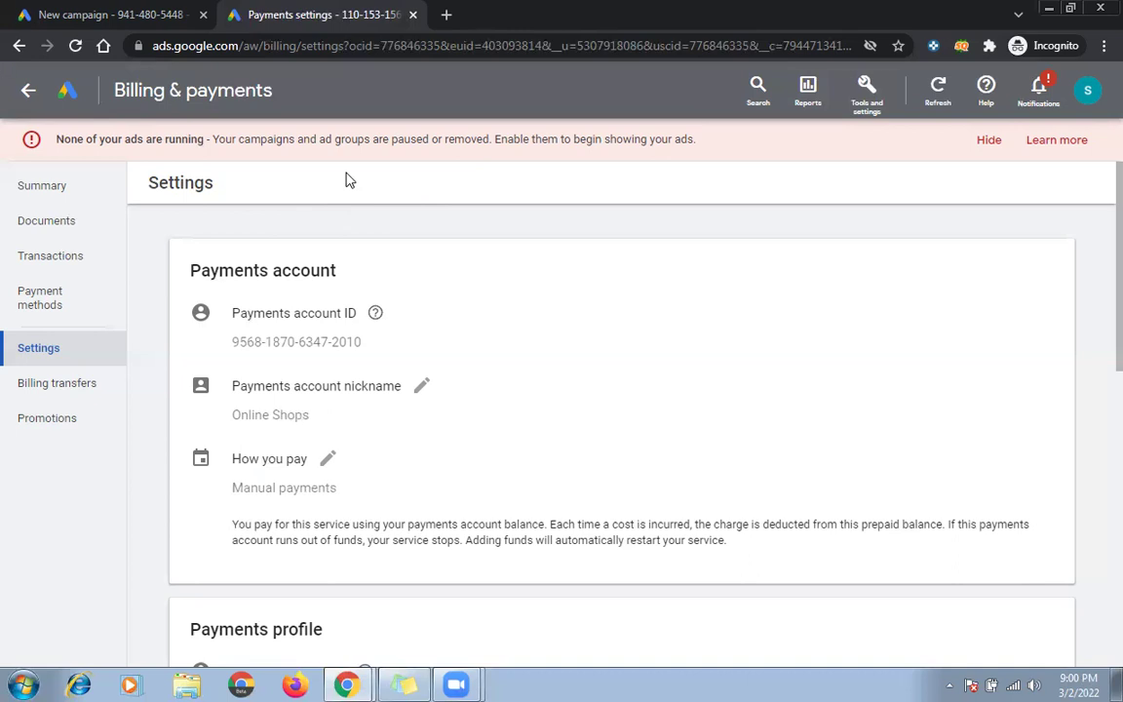
- Glance at the new campaign page's campaign types, then return to the payment settings and view the payments profile
left_click(156, 13)
key("ctrl+Tab")
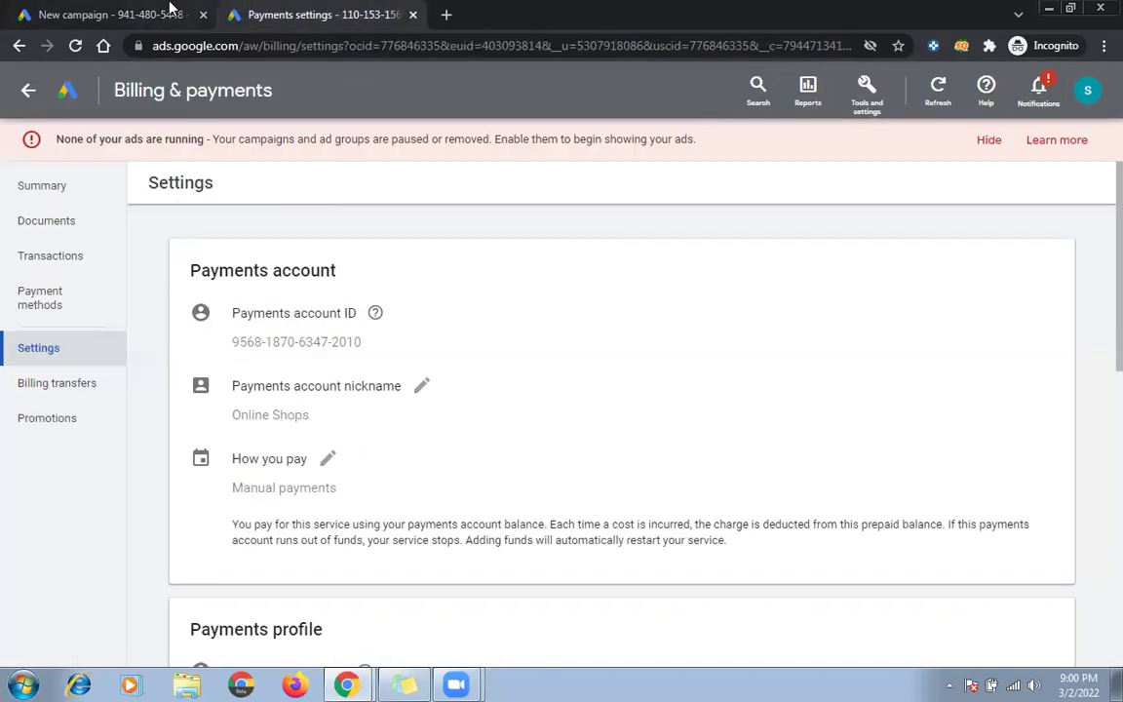
left_click(172, 9)
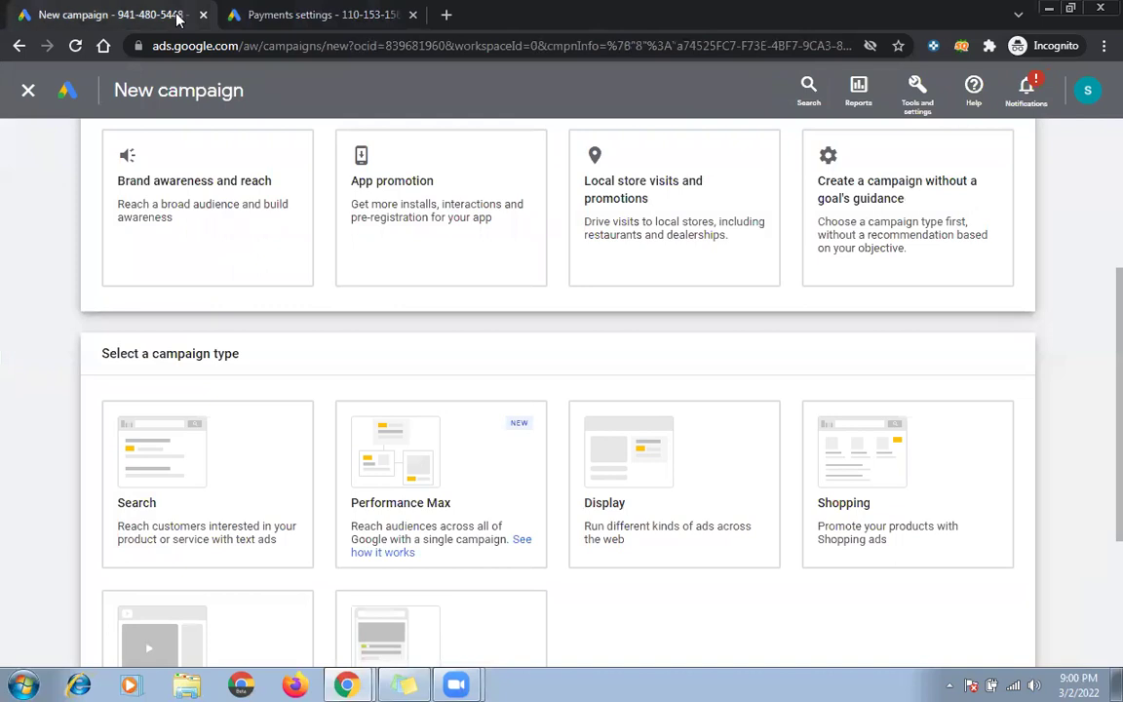
left_click(312, 9)
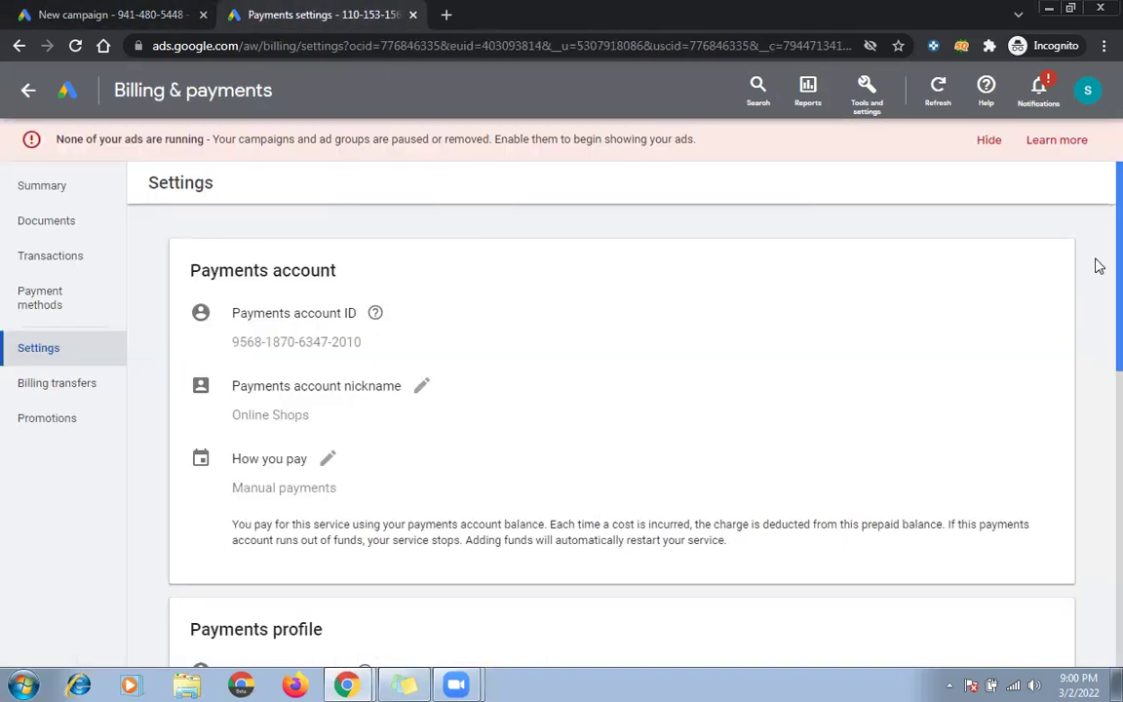
left_click_drag(1099, 266, 1096, 438)
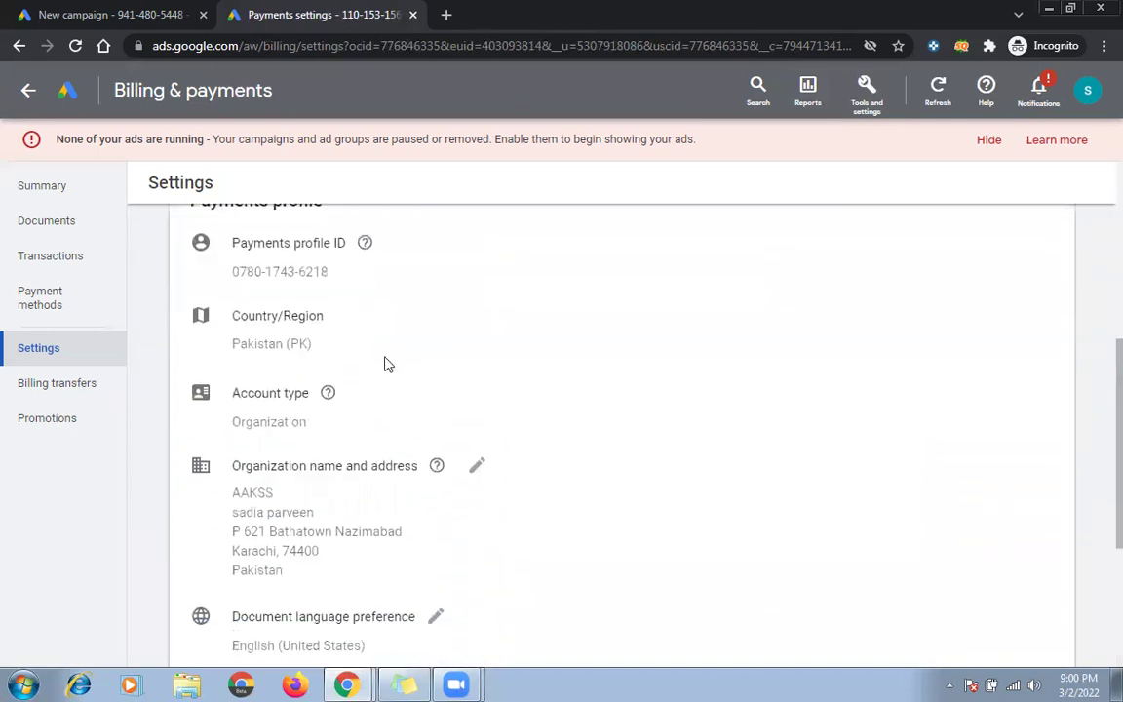
- Highlight the payments profile ID and look through the payments profile down to the payments users and back
triple_click(268, 273)
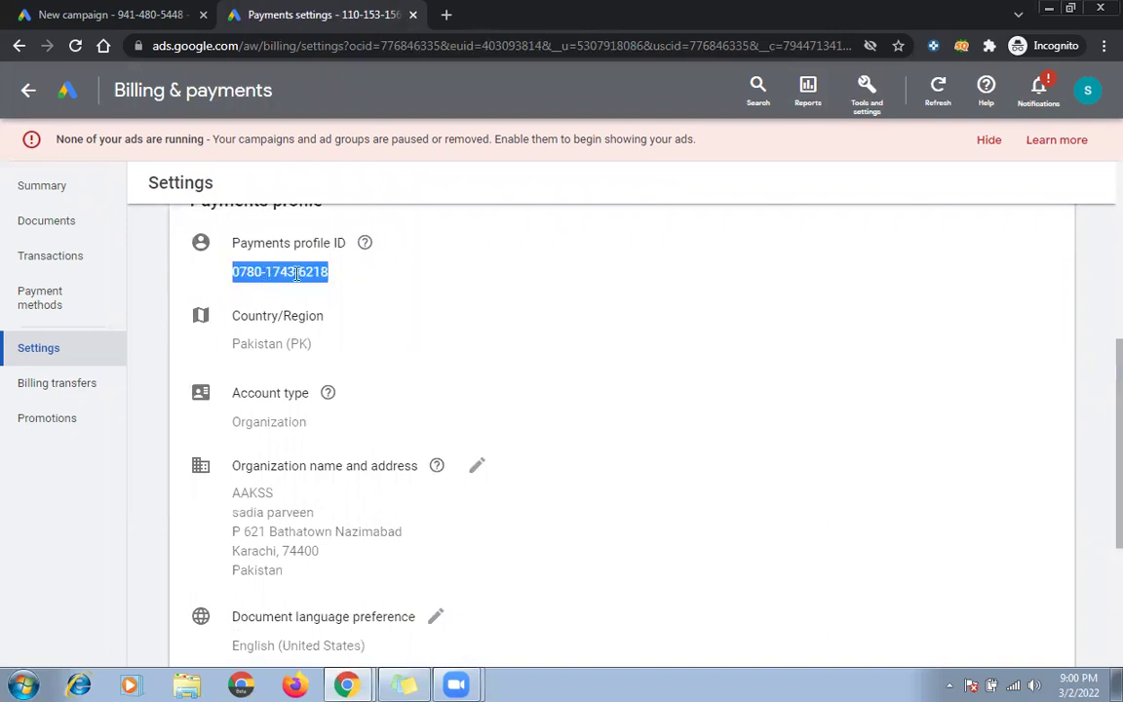
scroll(456, 306, "down", 3)
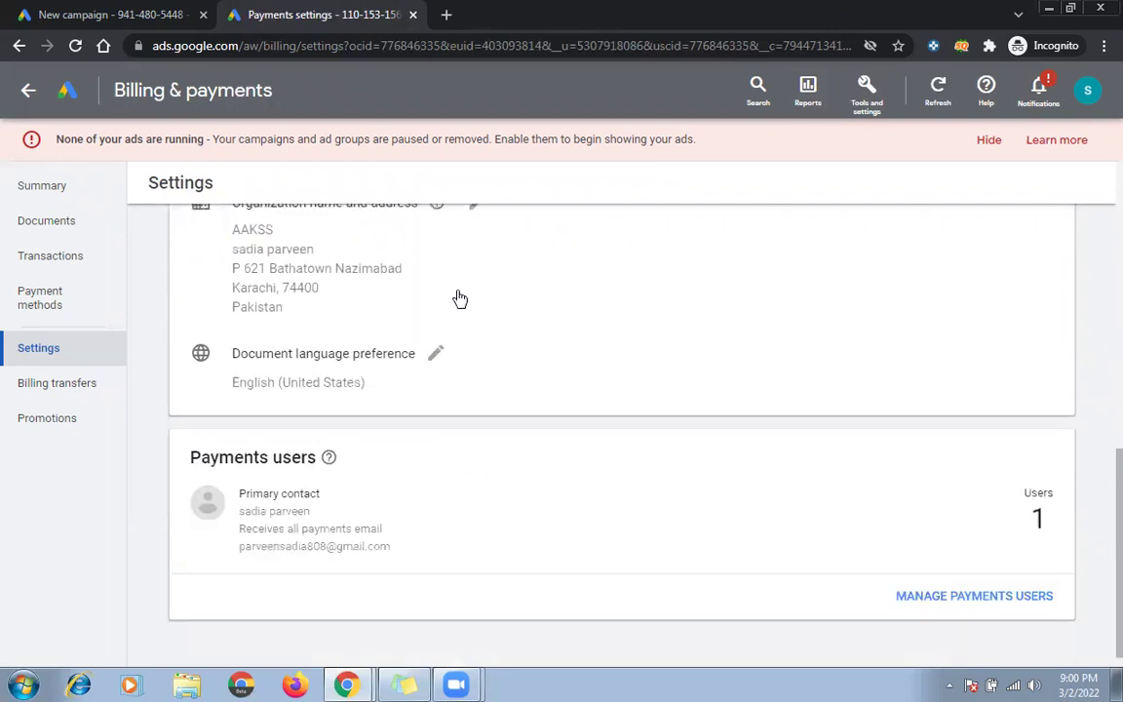
scroll(460, 293, "up", 3)
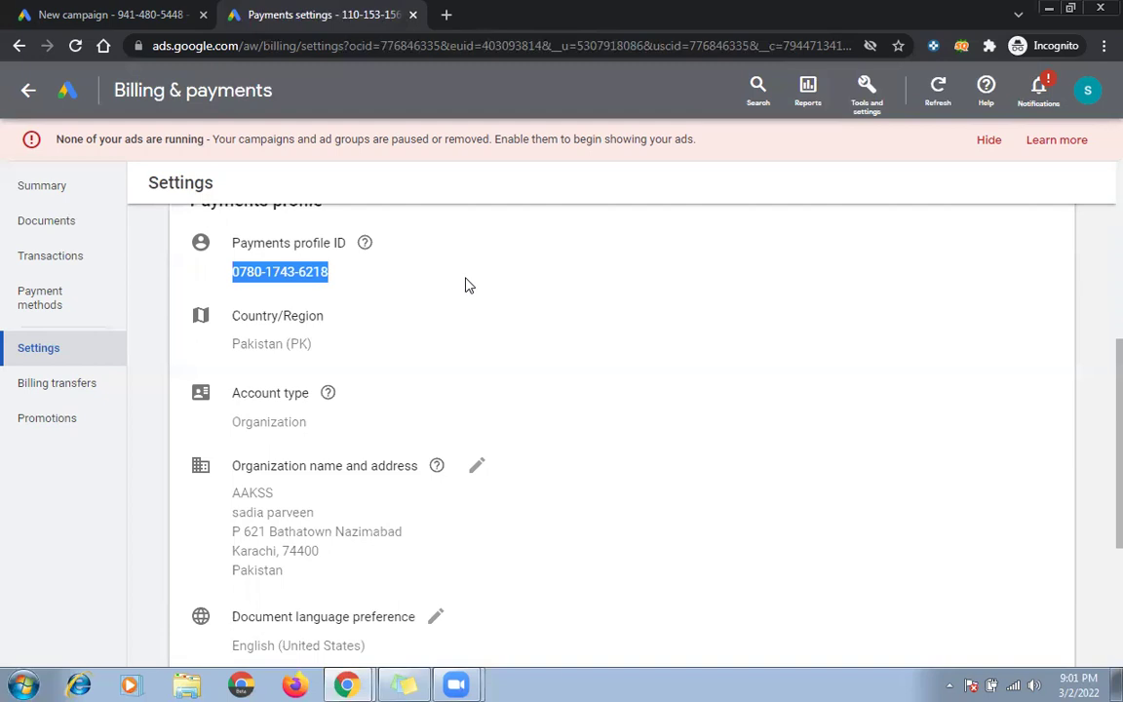
- Highlight the payments profile ID again and view the list of ads accounts under the signed-in login, then close the list
triple_click(286, 274)
left_click(1091, 91)
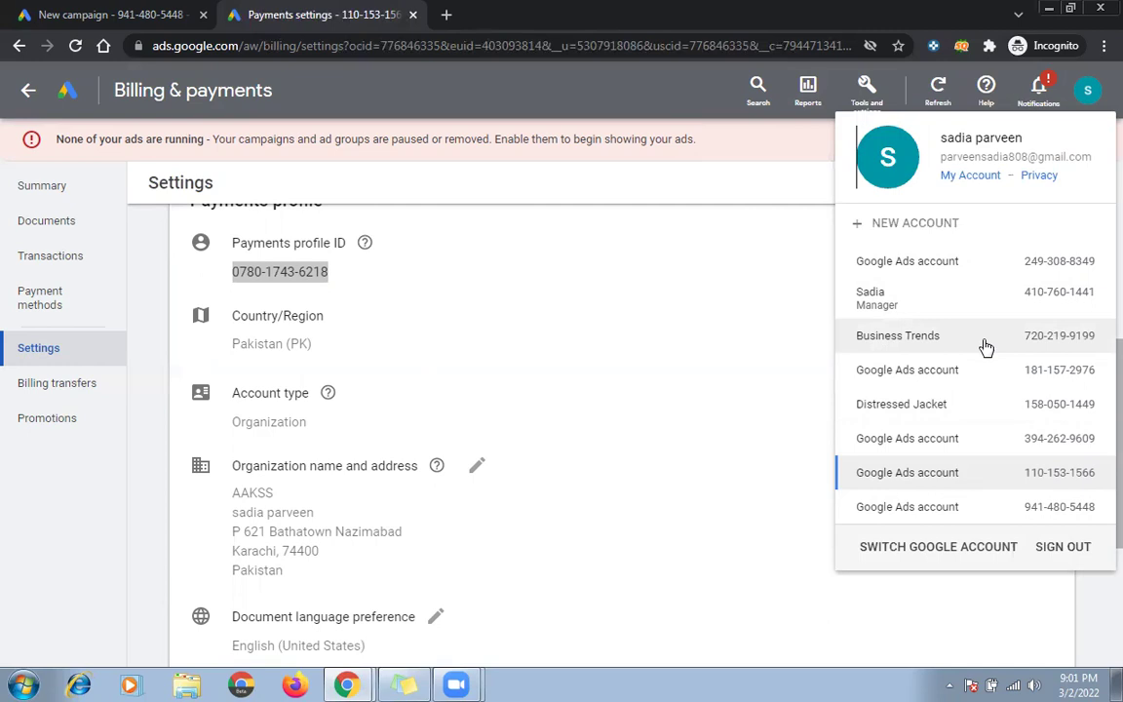
left_click(793, 331)
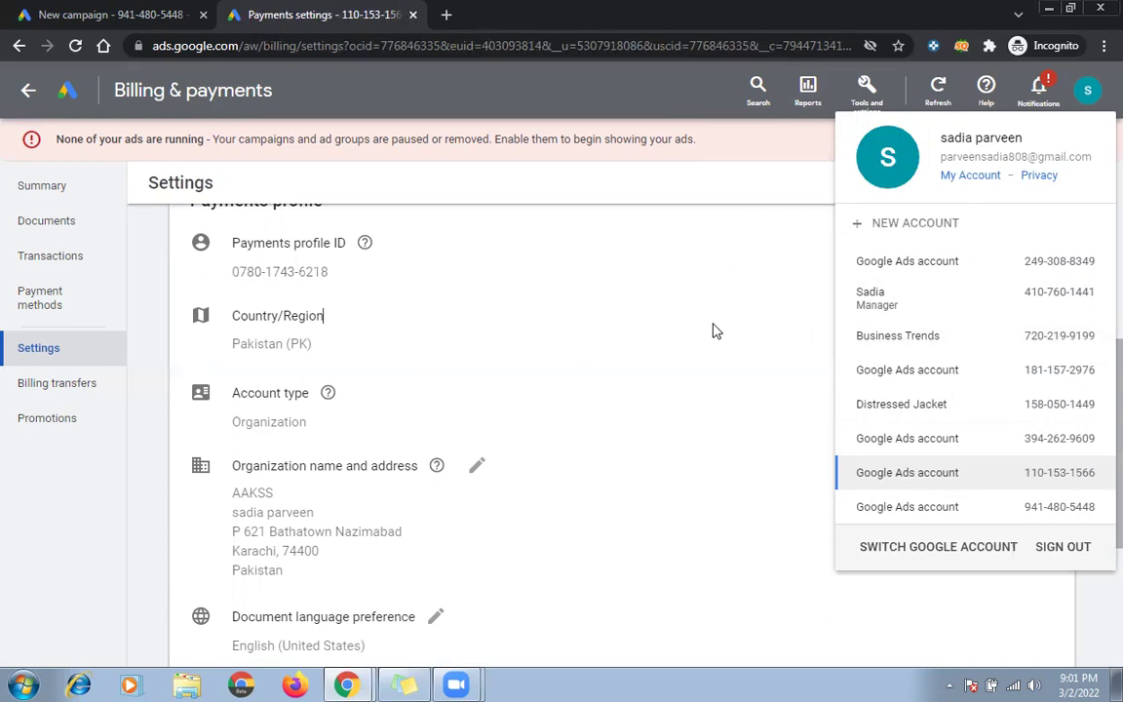
left_click(1083, 91)
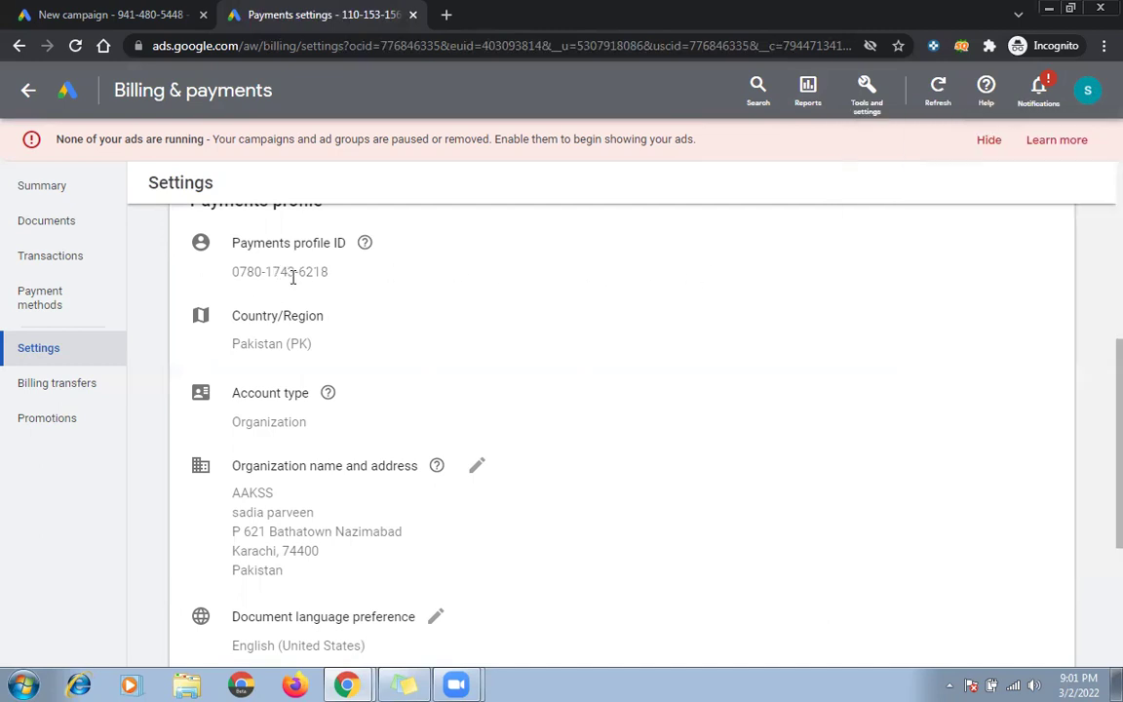
- Compare the highlighted payments profile ID with the ads account list, highlight the login e-mail's username there, and close the list
triple_click(283, 272)
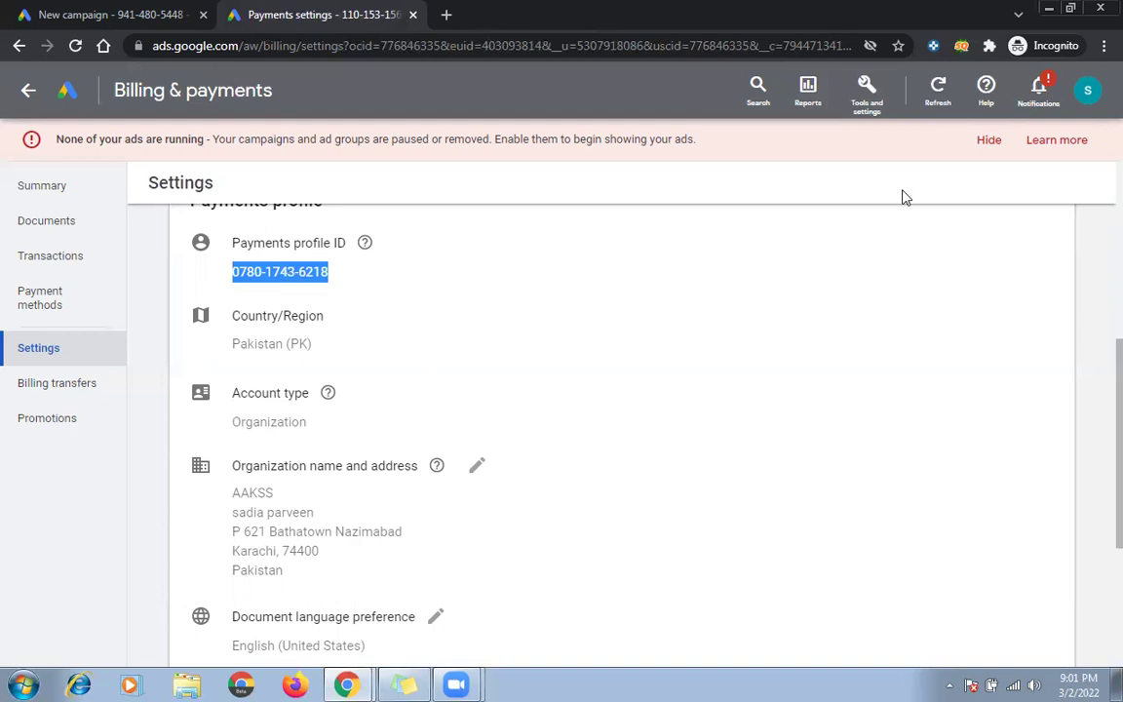
left_click(1089, 91)
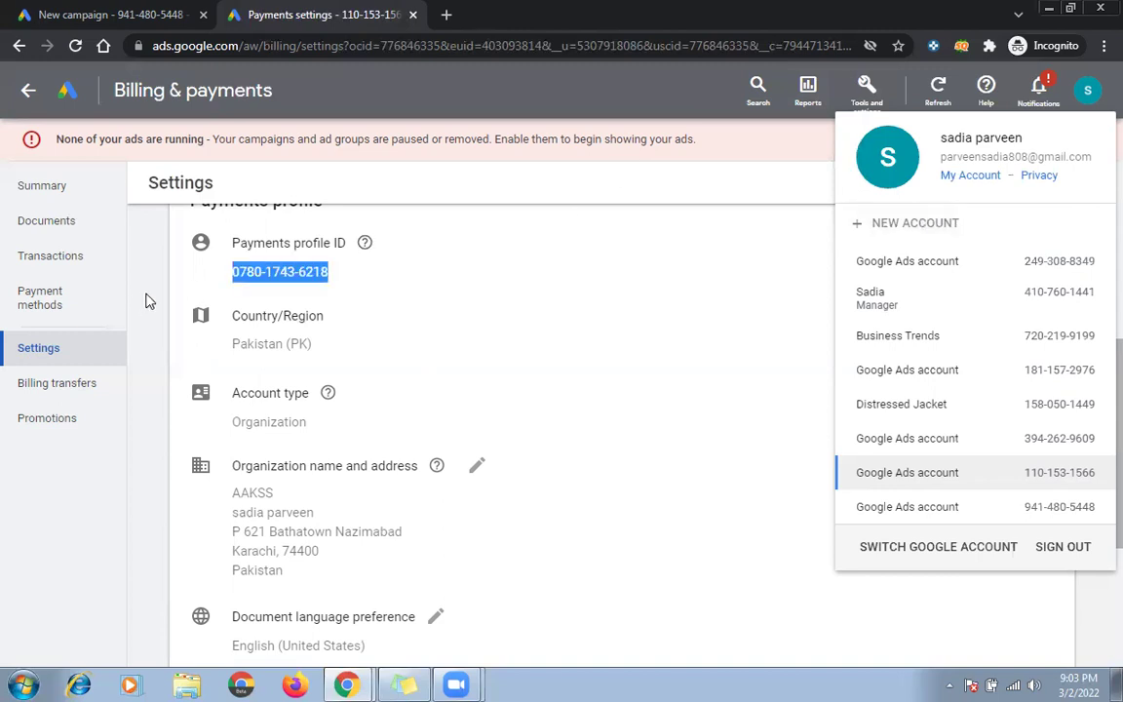
left_click(807, 188)
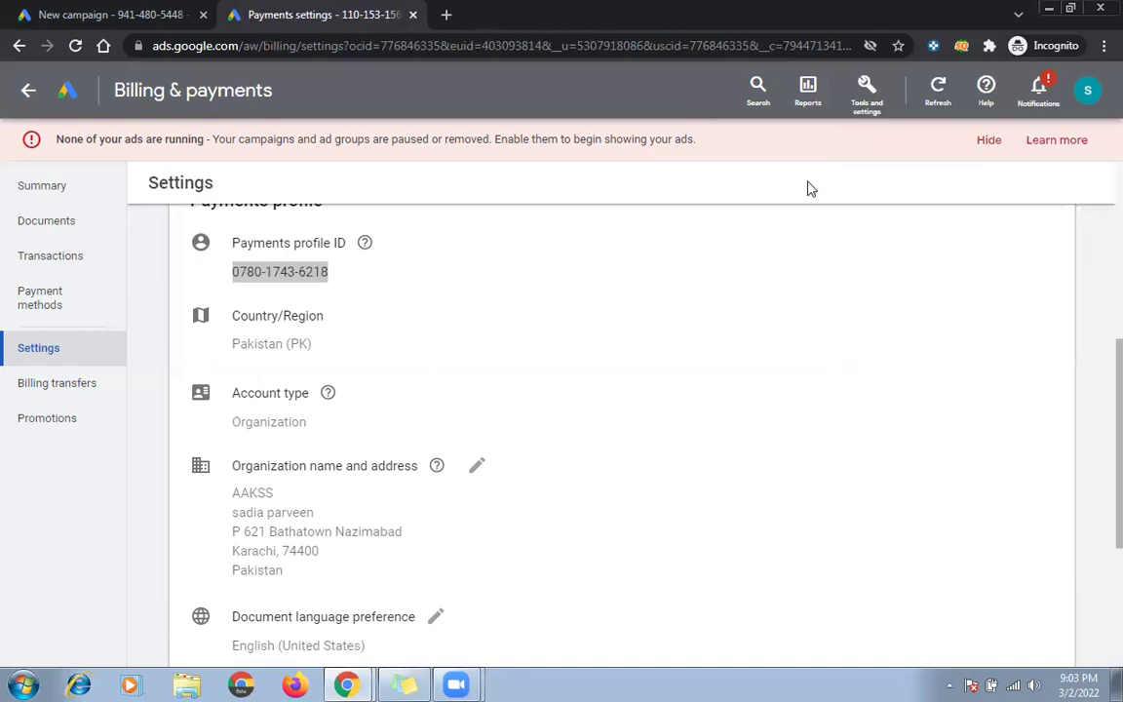
left_click(1098, 92)
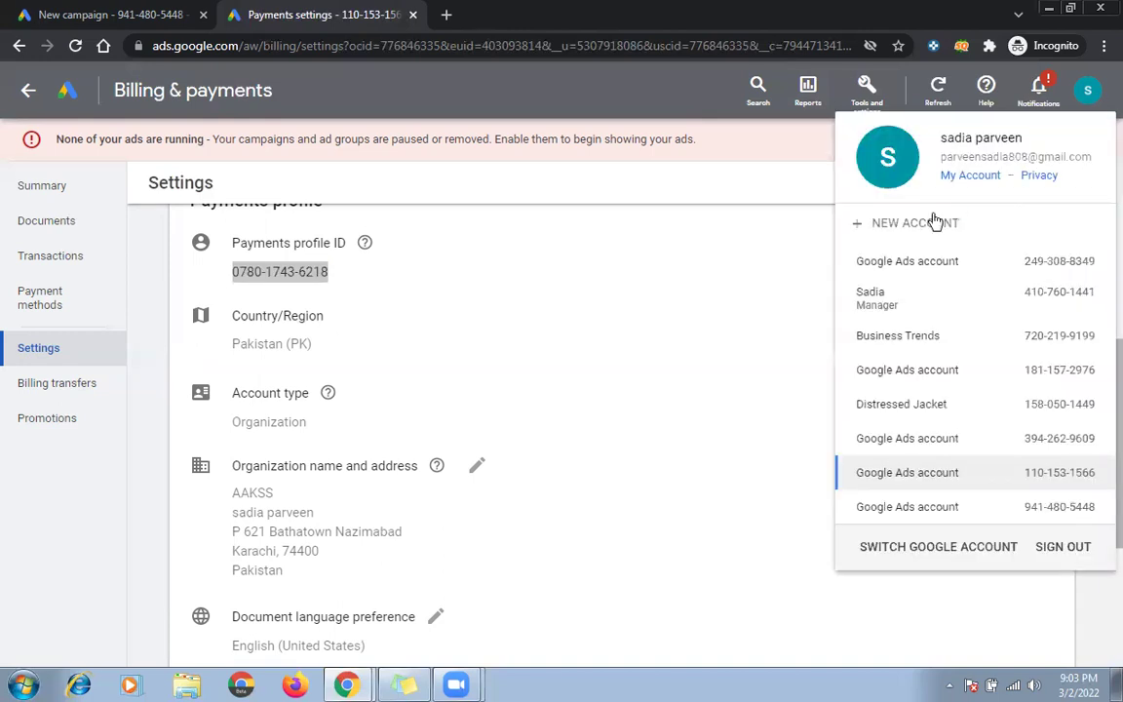
double_click(995, 157)
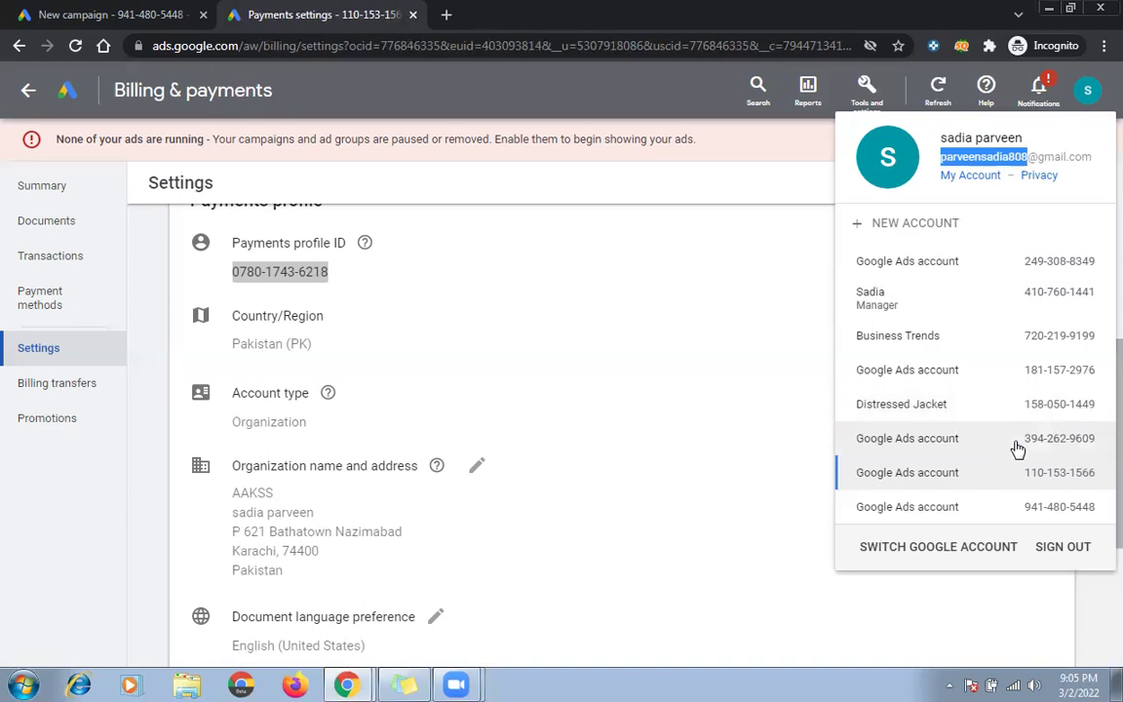
left_click(711, 373)
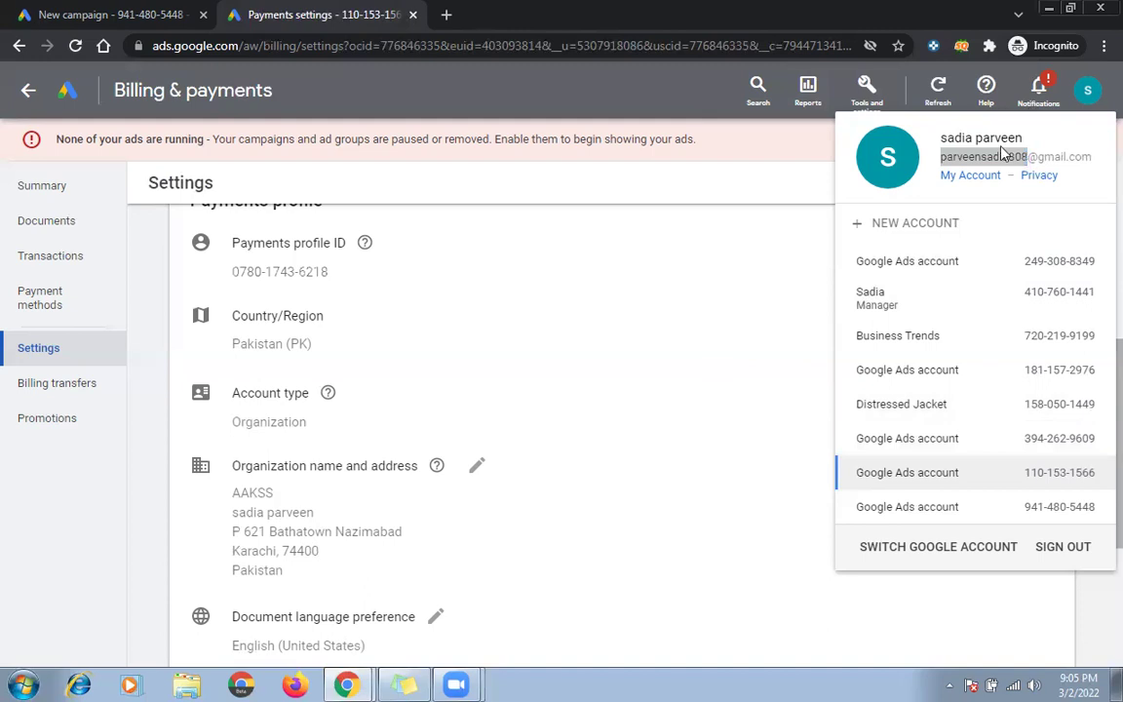
left_click(1093, 100)
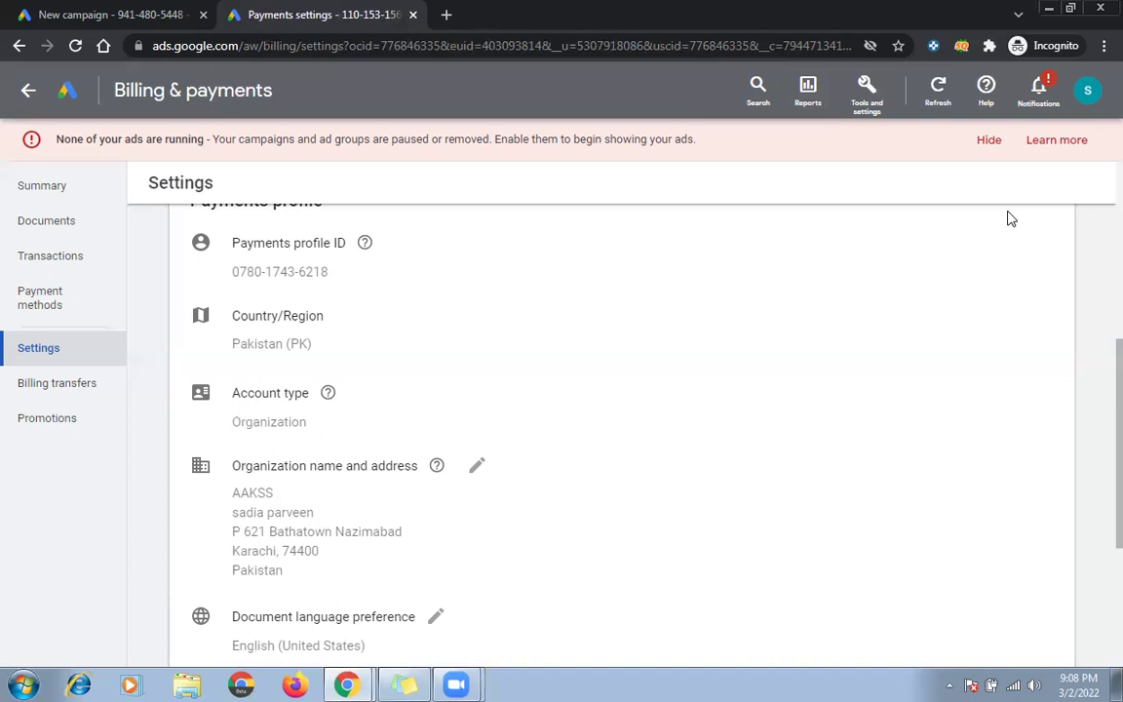
- Look over the payment settings from the payments users up to the payments account, then view the billing transfers and billing summary pages
scroll(1096, 401, "down", 1)
scroll(1096, 436, "down", 5)
scroll(1096, 446, "up", 1)
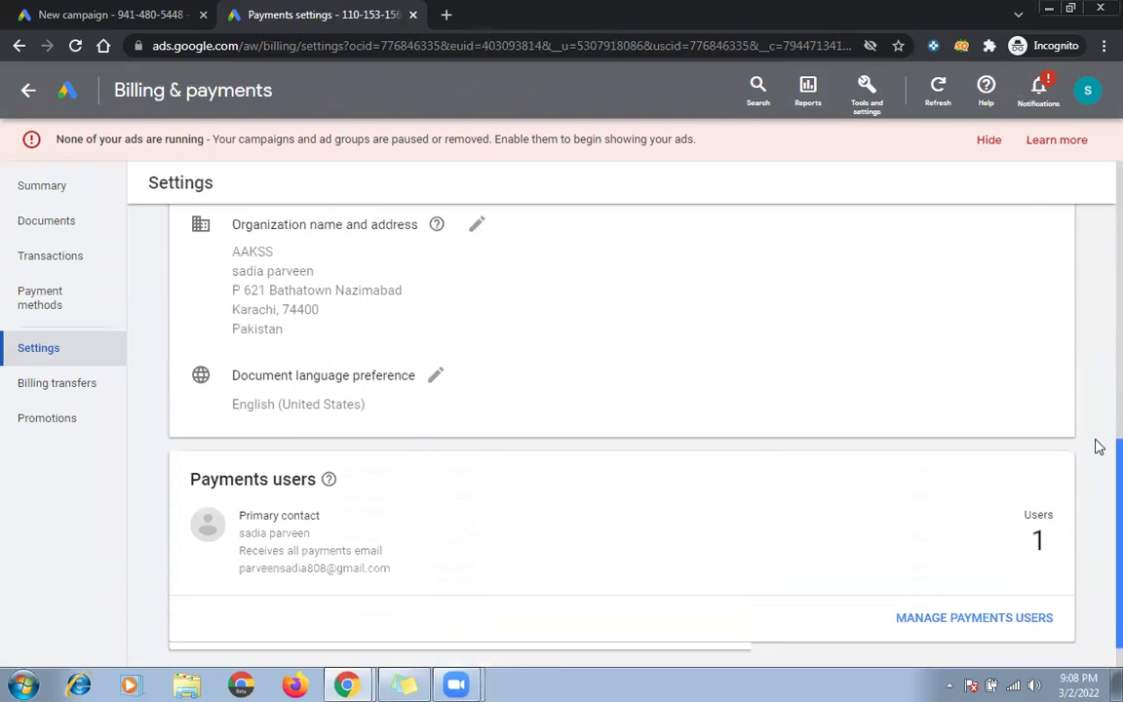
scroll(1098, 419, "up", 5)
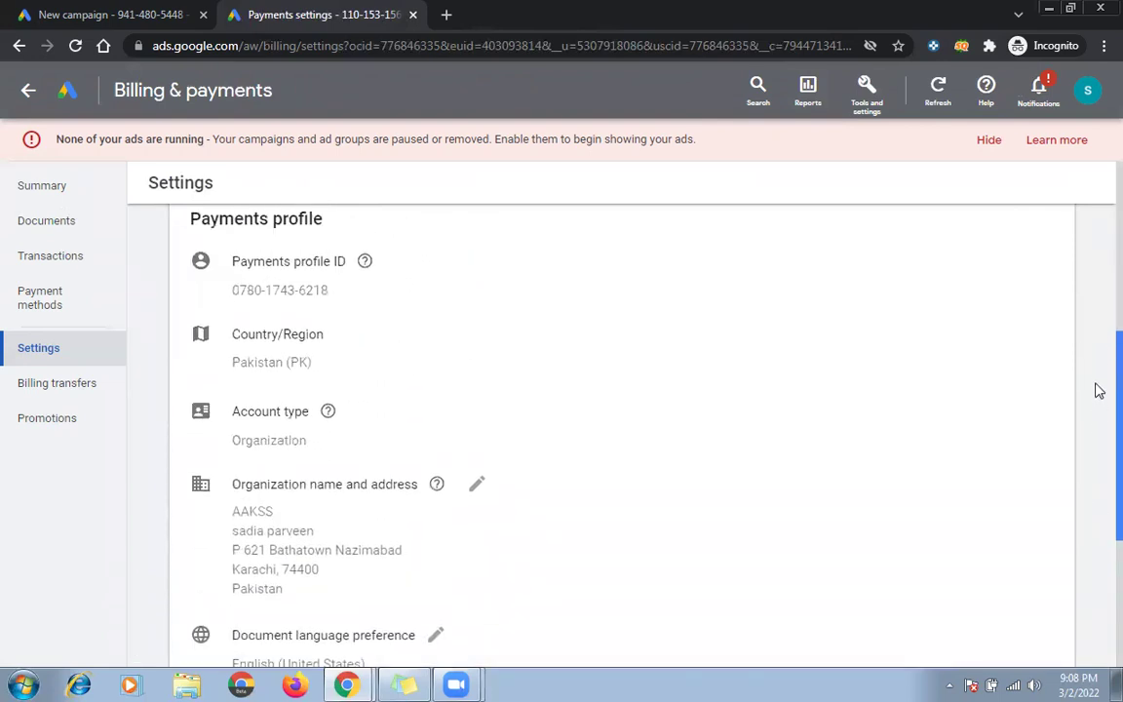
scroll(1097, 387, "up", 3)
scroll(1097, 292, "up", 5)
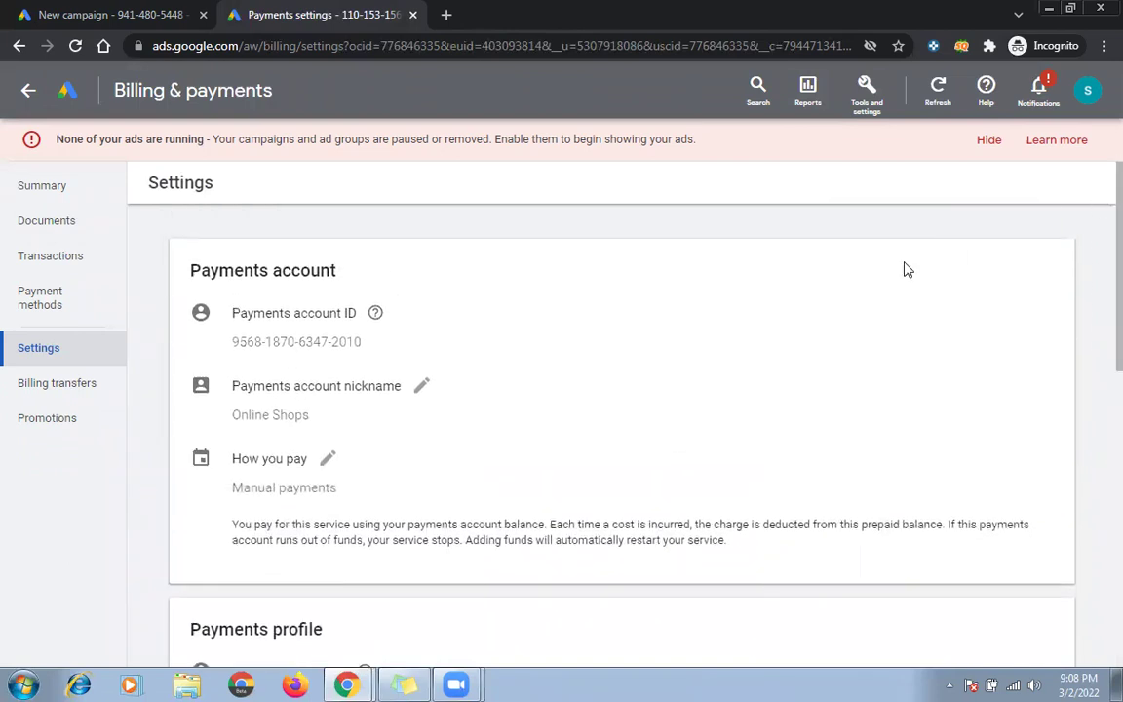
left_click(63, 379)
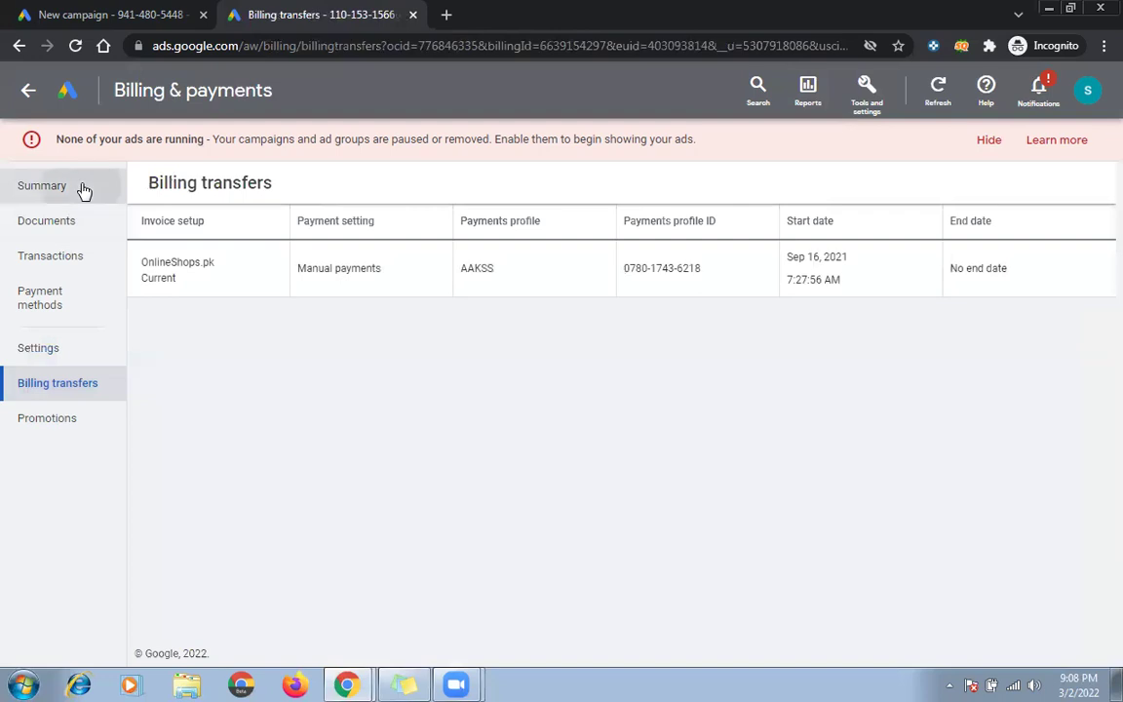
left_click(82, 189)
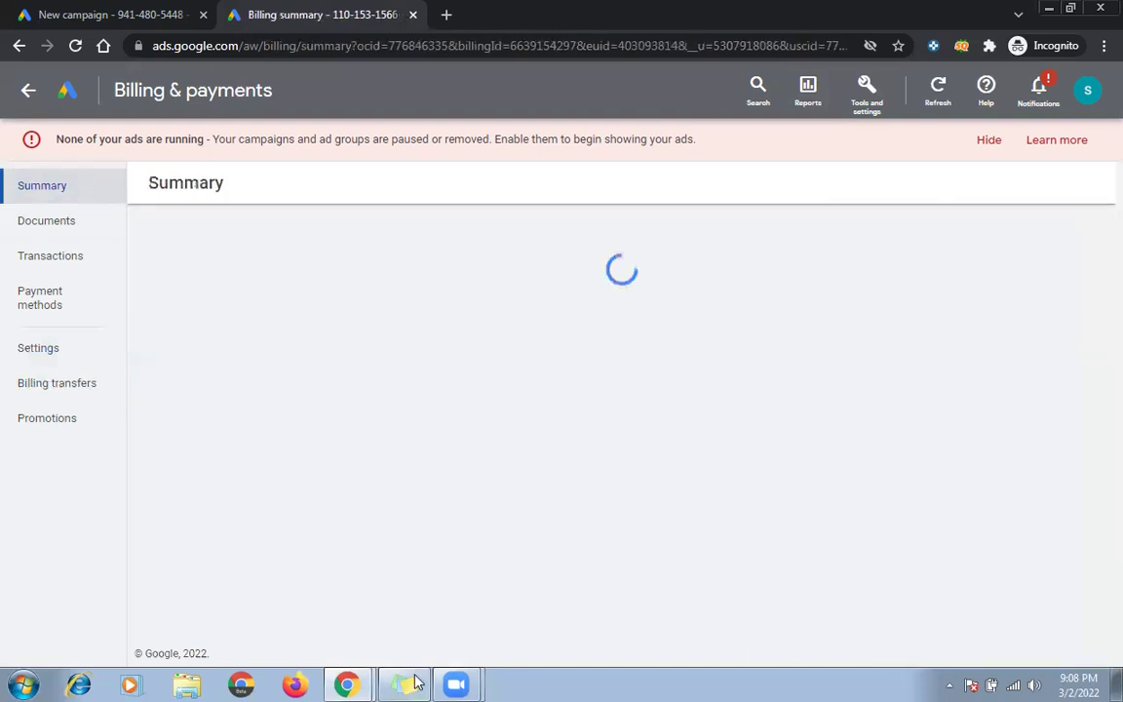